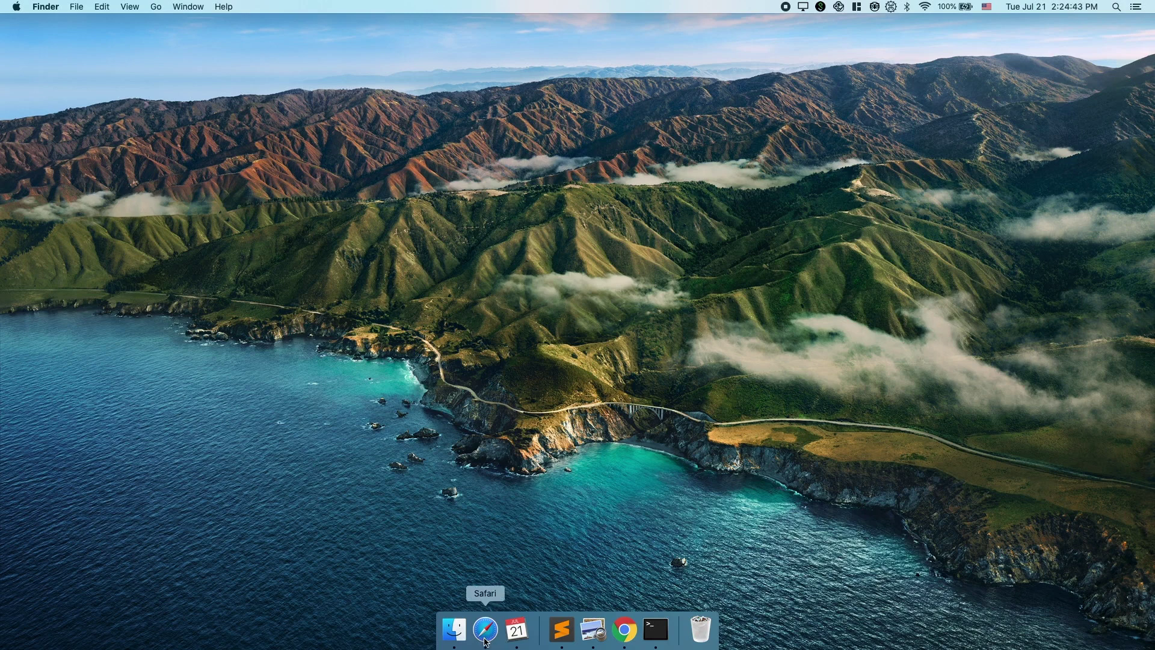
# - Bring Safari forward on the Bloomberg virus-update article and switch it to Reader View
pyautogui.click(485, 638)
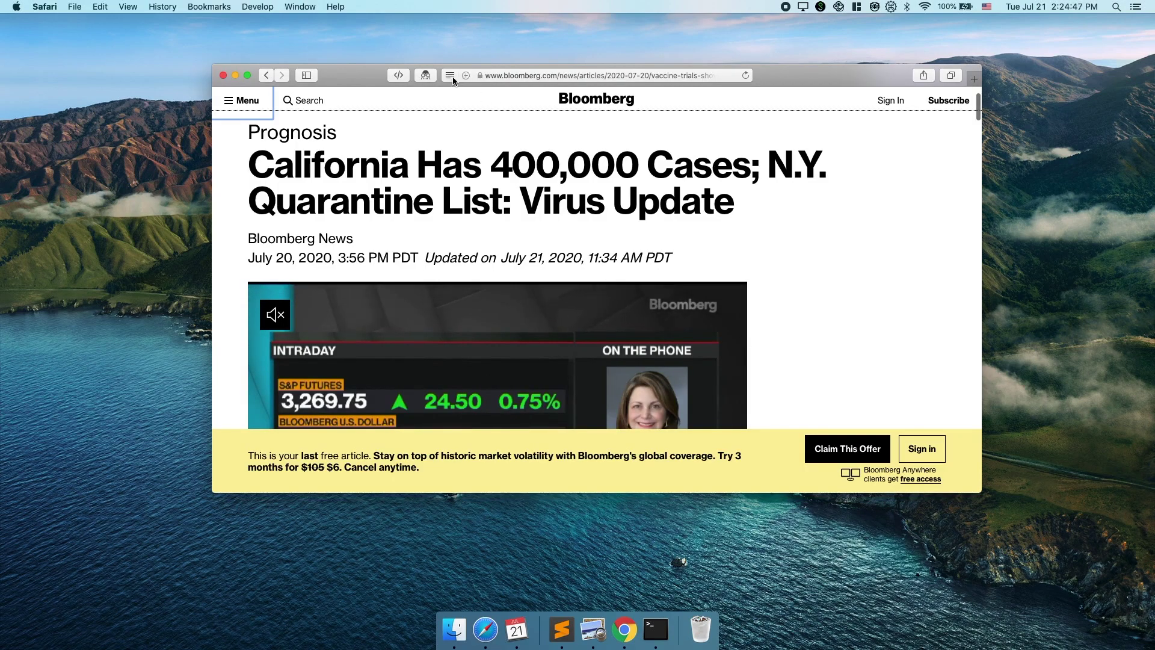
pyautogui.scroll(-15, 451, 170)
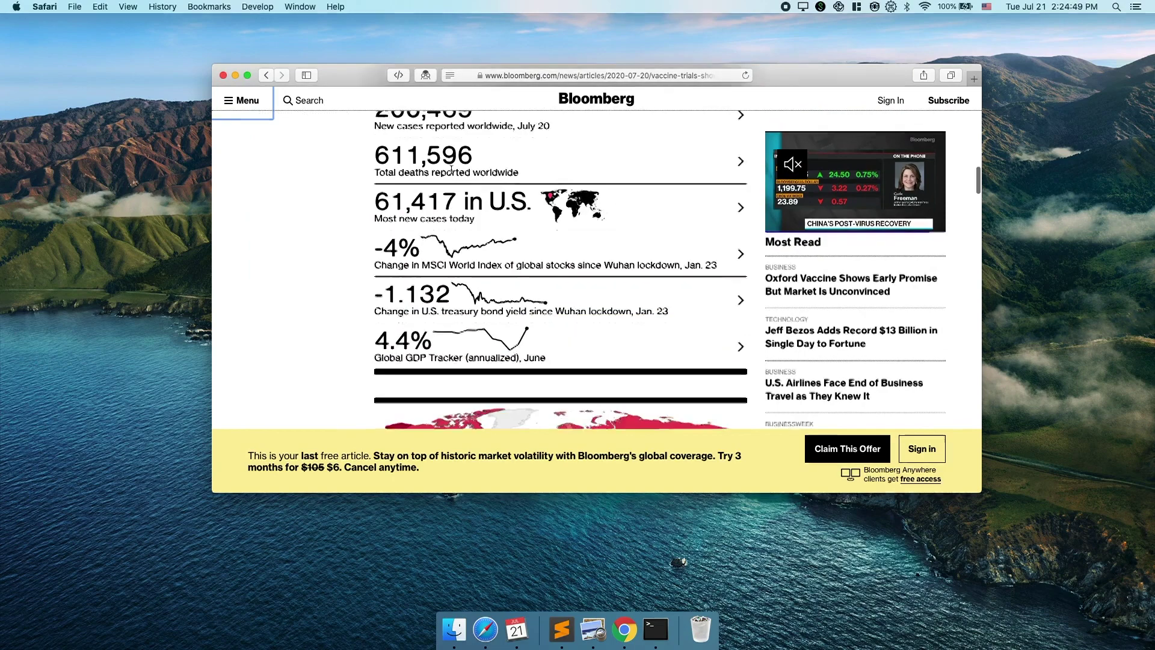
pyautogui.click(450, 74)
pyautogui.scroll(-20, 468, 209)
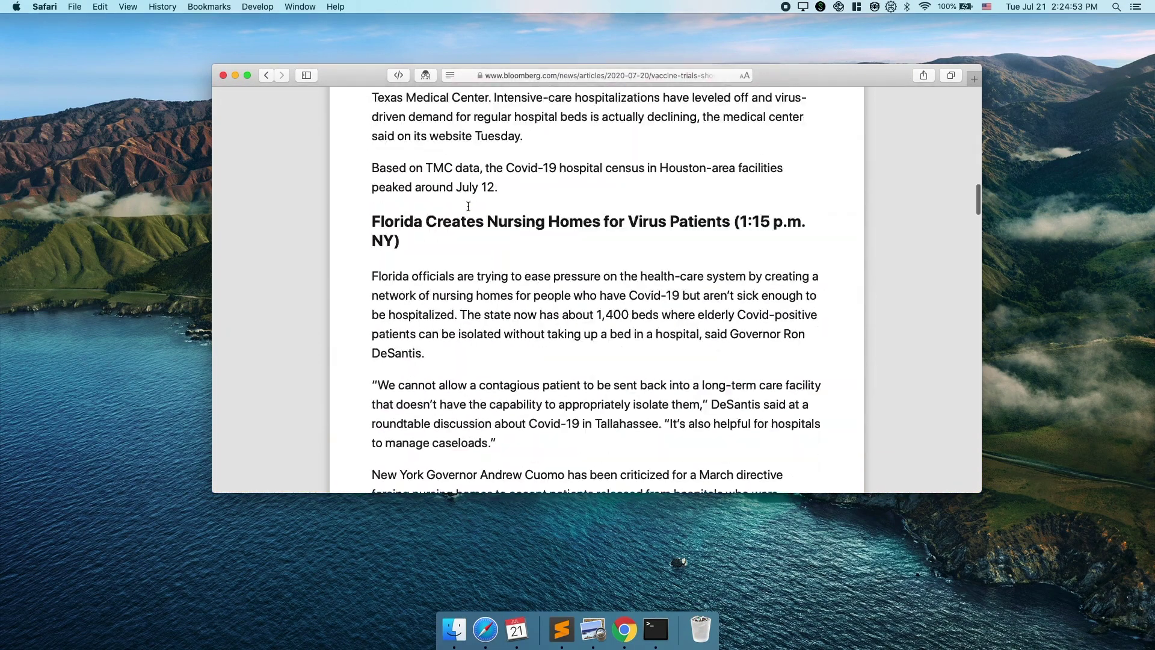
pyautogui.scroll(20, 468, 208)
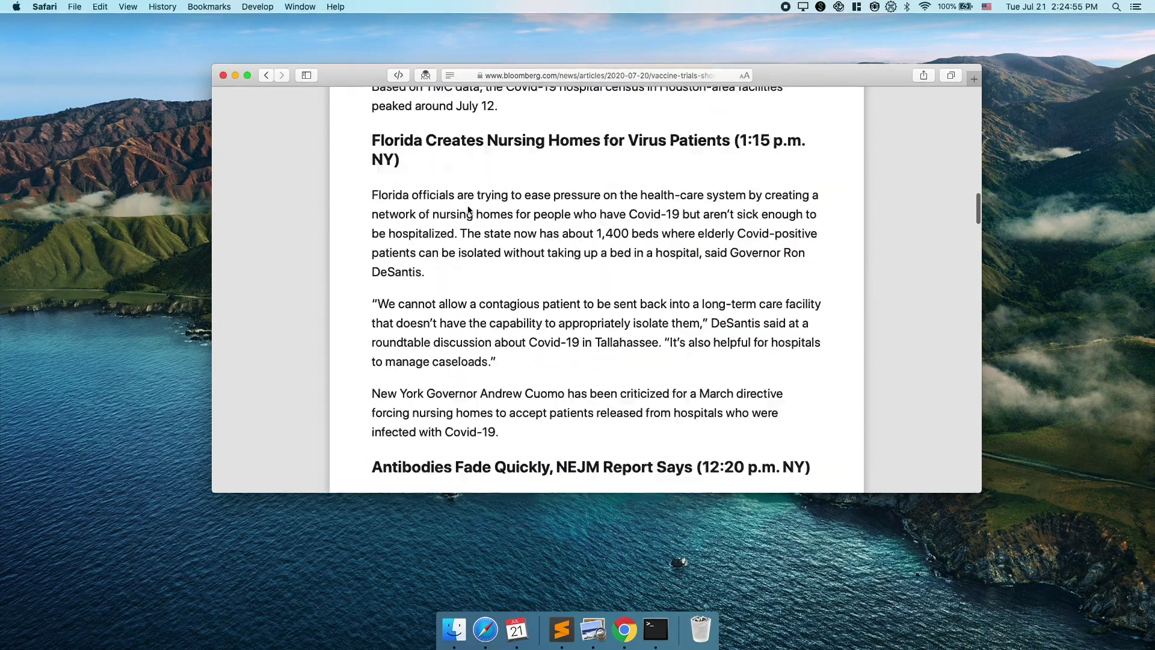
pyautogui.scroll(-10, 470, 263)
pyautogui.scroll(-15, 518, 219)
pyautogui.scroll(3, 518, 220)
pyautogui.scroll(20, 518, 220)
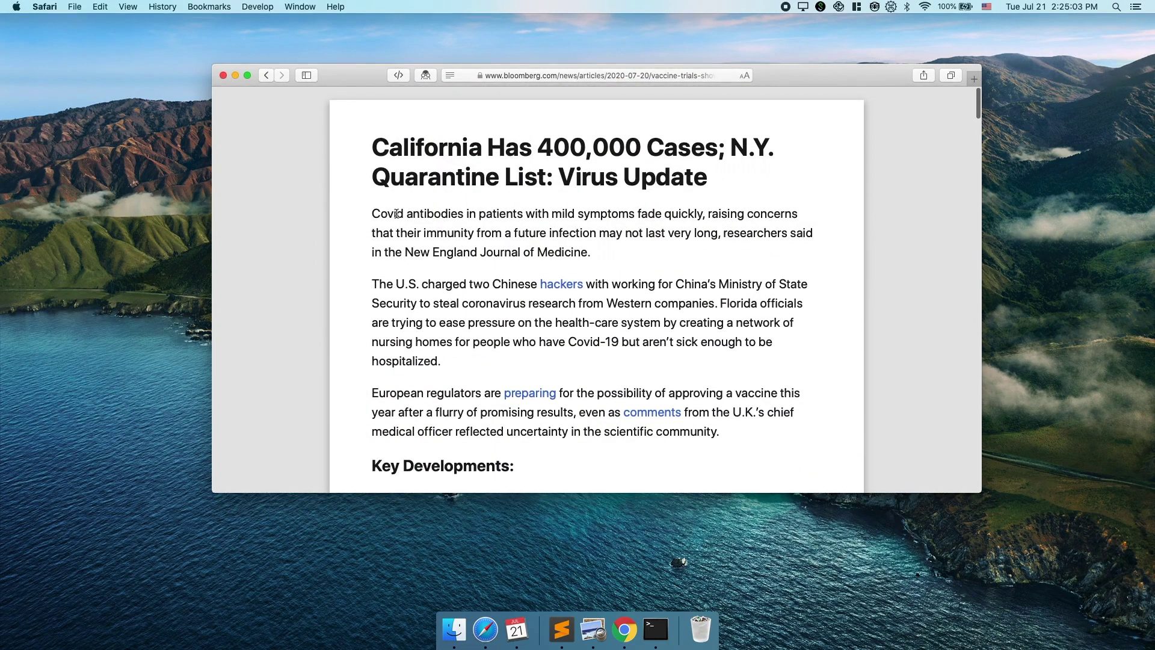
# - Select the first two paragraphs, clear the selection, and scroll through the reader article
pyautogui.moveTo(397, 213); pyautogui.dragTo(463, 314)
pyautogui.click(474, 335)
pyautogui.scroll(-10, 474, 335)
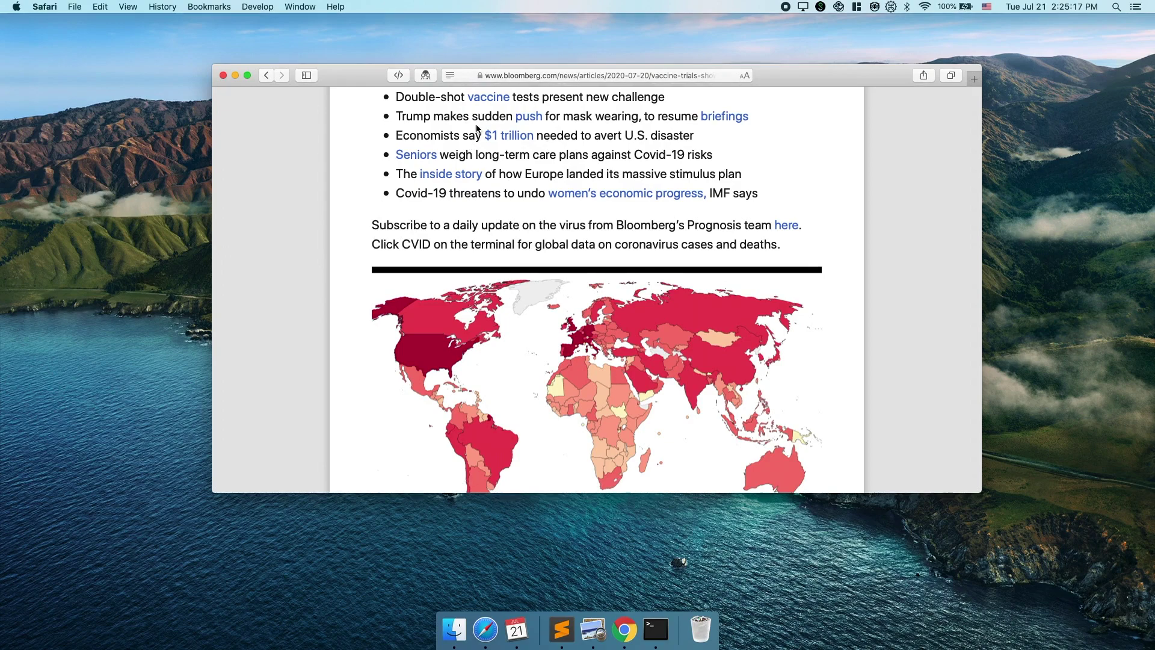
pyautogui.scroll(1, 477, 129)
pyautogui.scroll(-20, 477, 128)
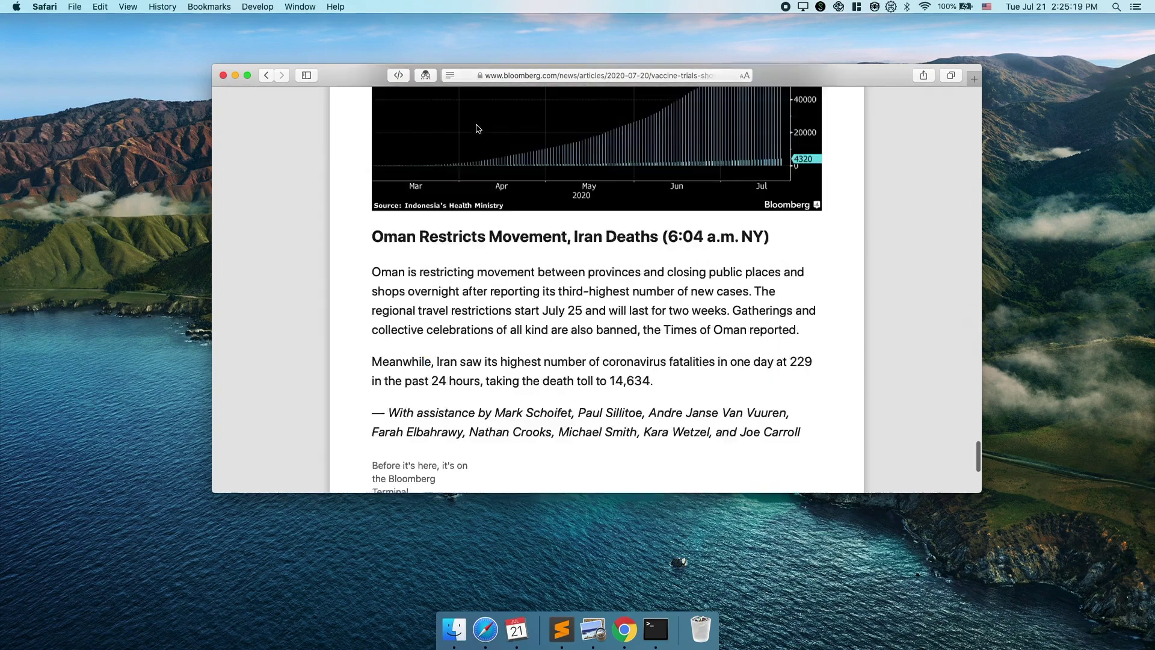
pyautogui.scroll(20, 477, 125)
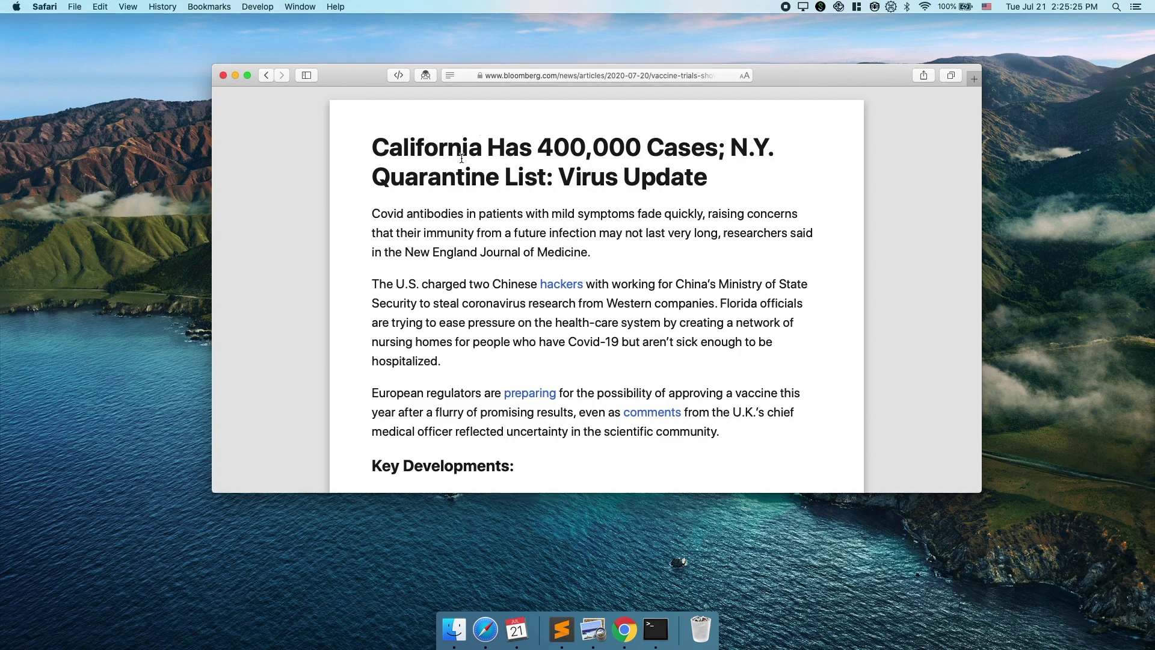
# - Toggle the Reading List sidebar a few times, then close it and exit Reader View
pyautogui.press('ctrl+super+2')
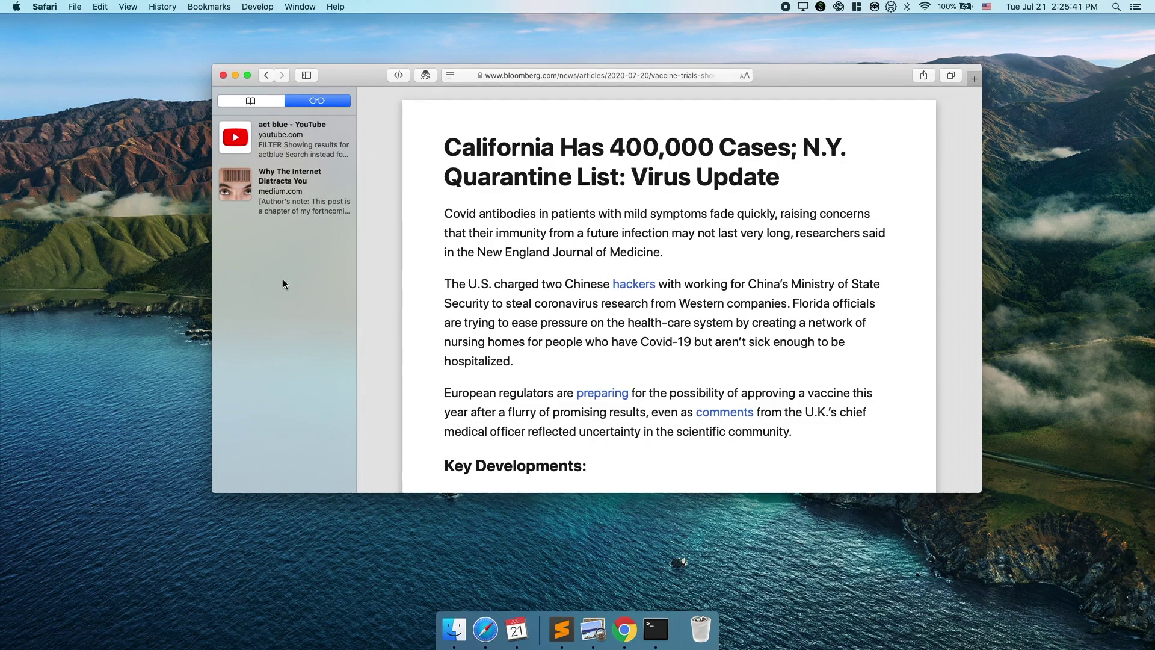
pyautogui.press('shift+super+l')
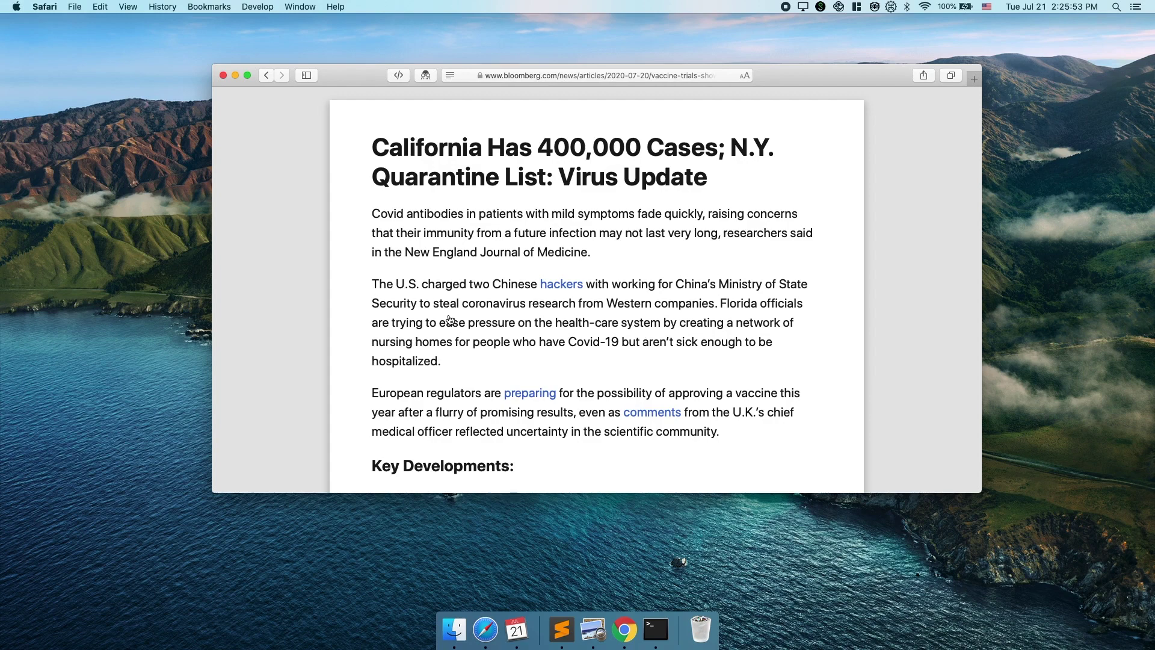
pyautogui.press('shift+super+l')
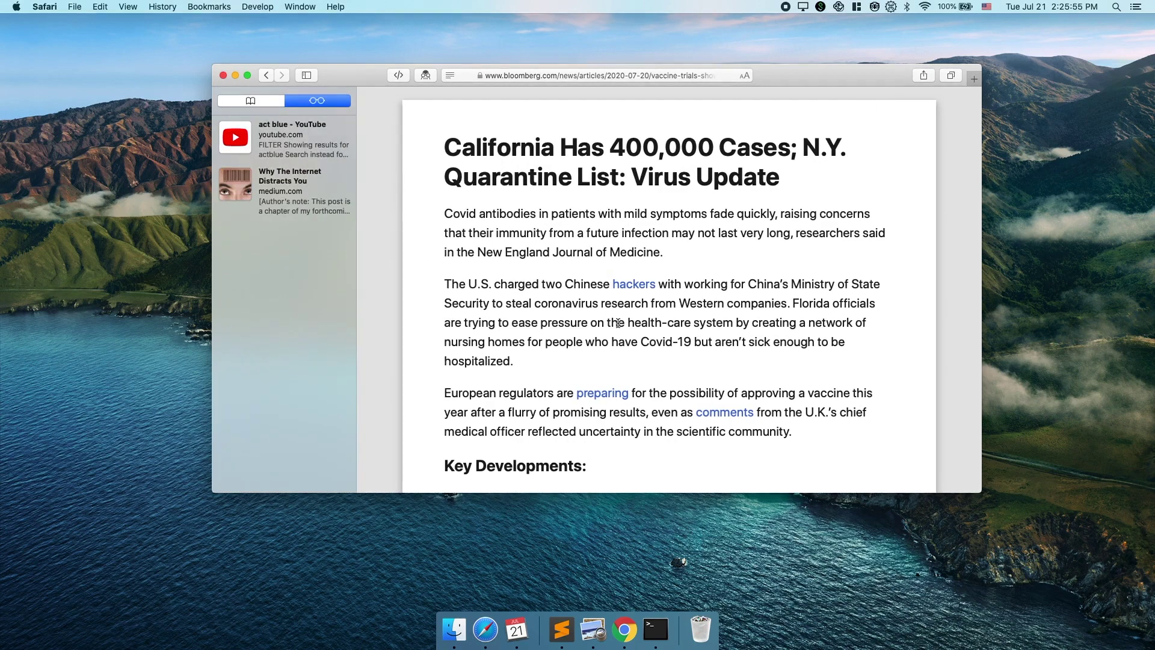
pyautogui.press('shift+super+l')
pyautogui.press('shift+super+l')
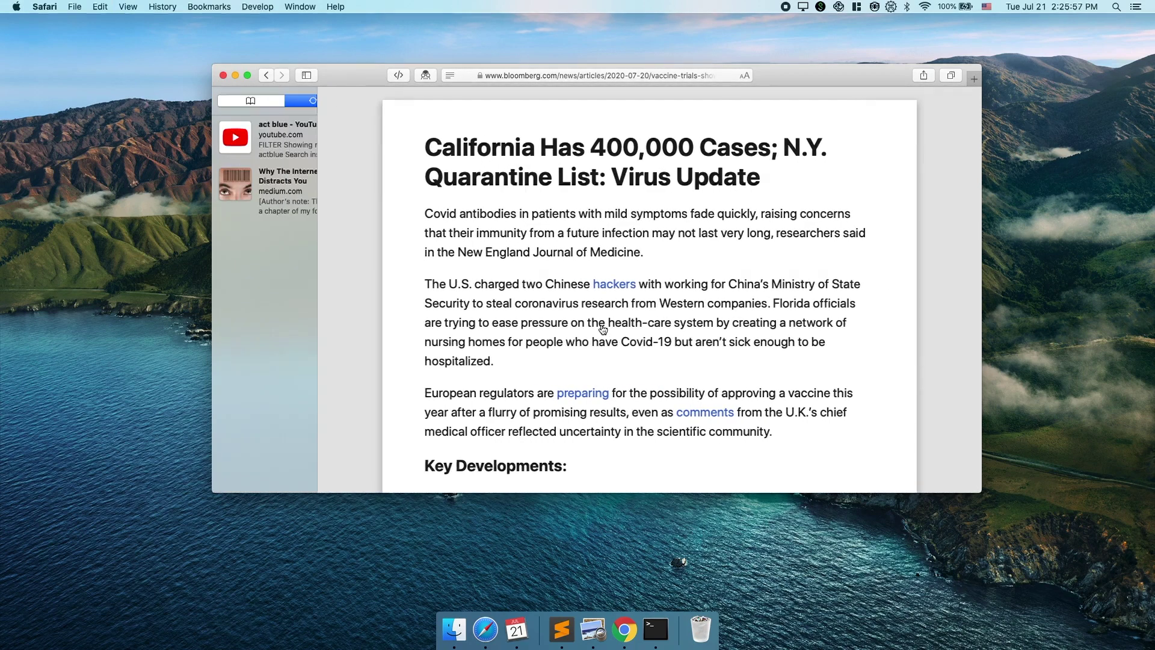
pyautogui.press('shift+super+l')
pyautogui.press('shift+super+r')
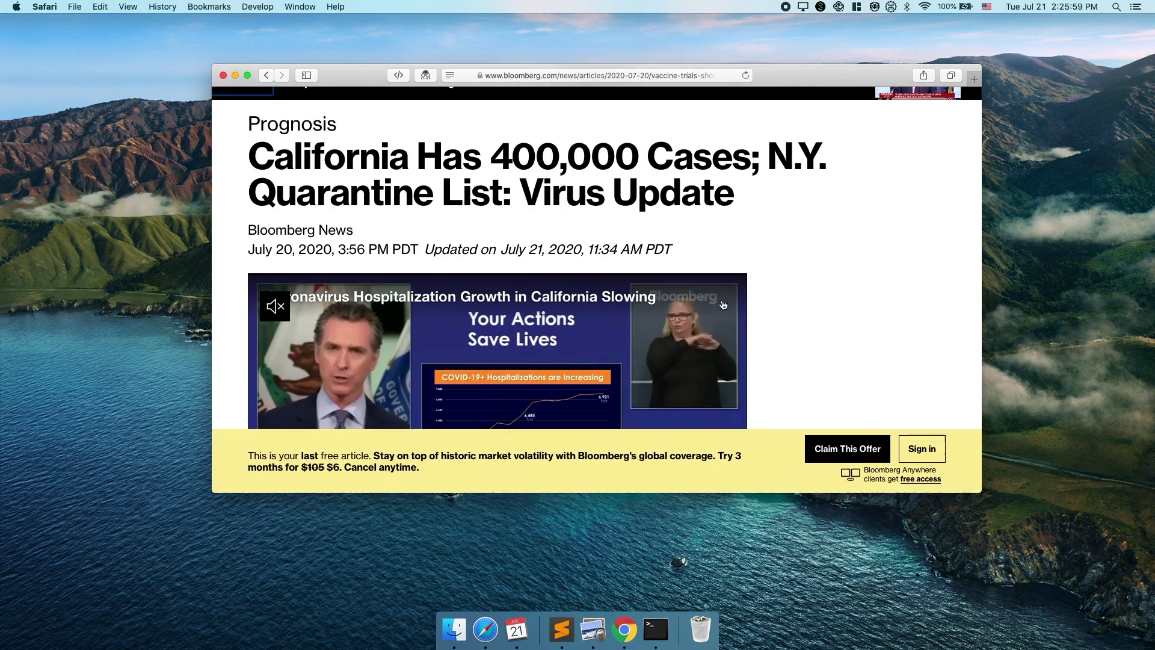
pyautogui.scroll(-5, 811, 293)
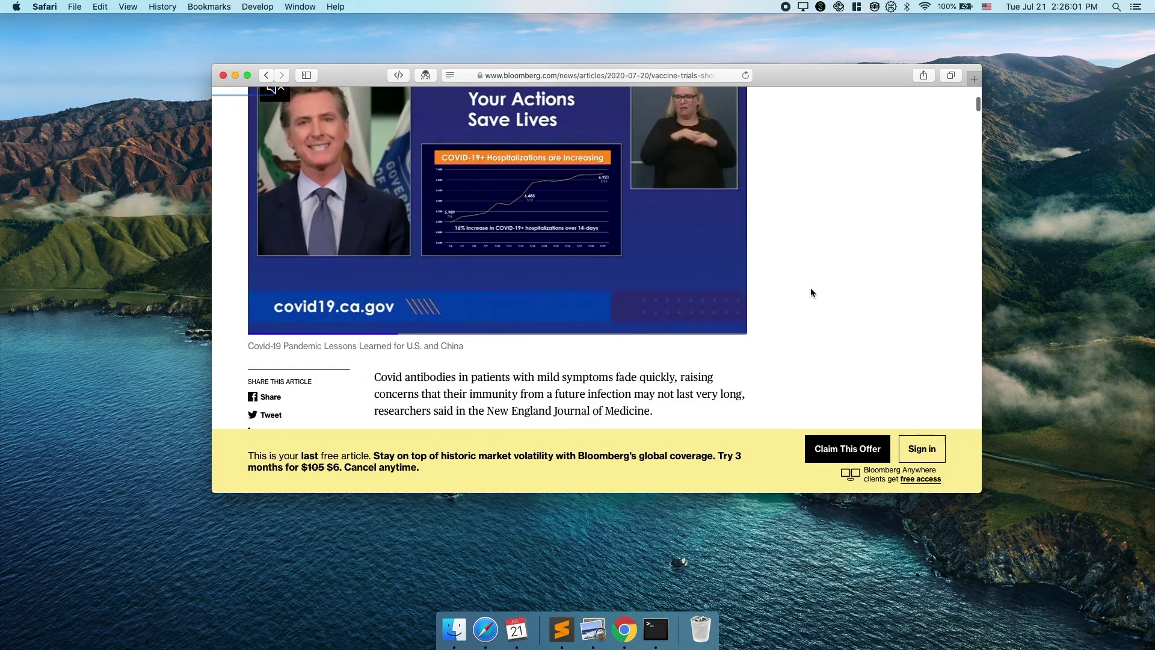
pyautogui.scroll(-10, 799, 295)
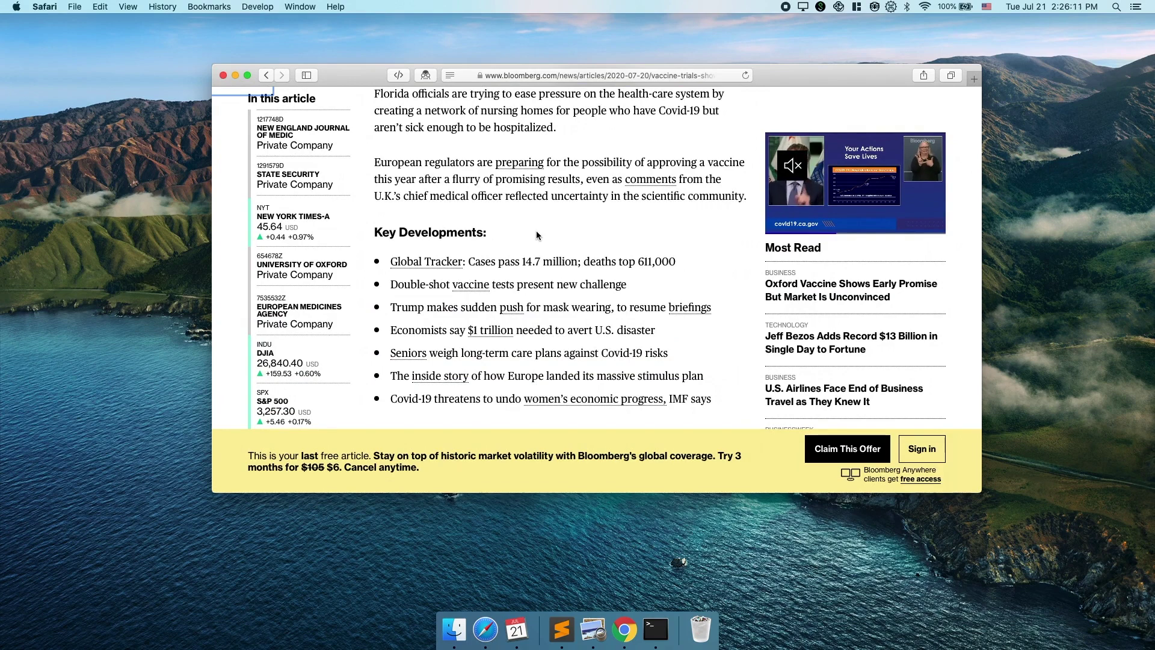
pyautogui.scroll(10, 550, 162)
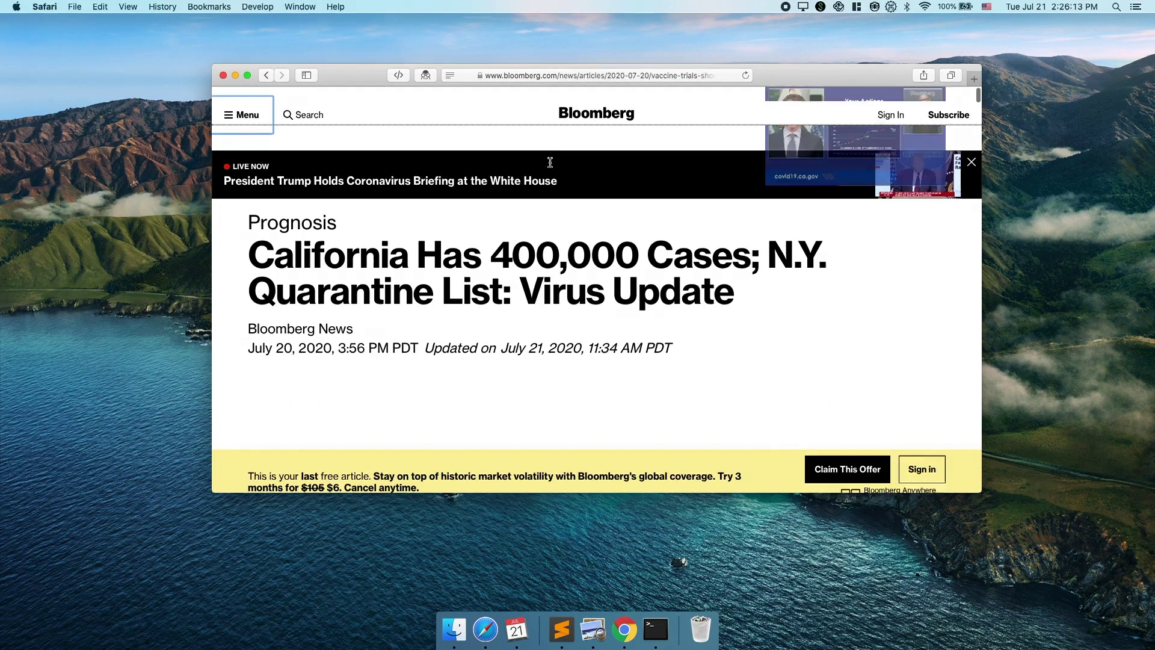
pyautogui.scroll(-12, 550, 162)
pyautogui.scroll(15, 550, 166)
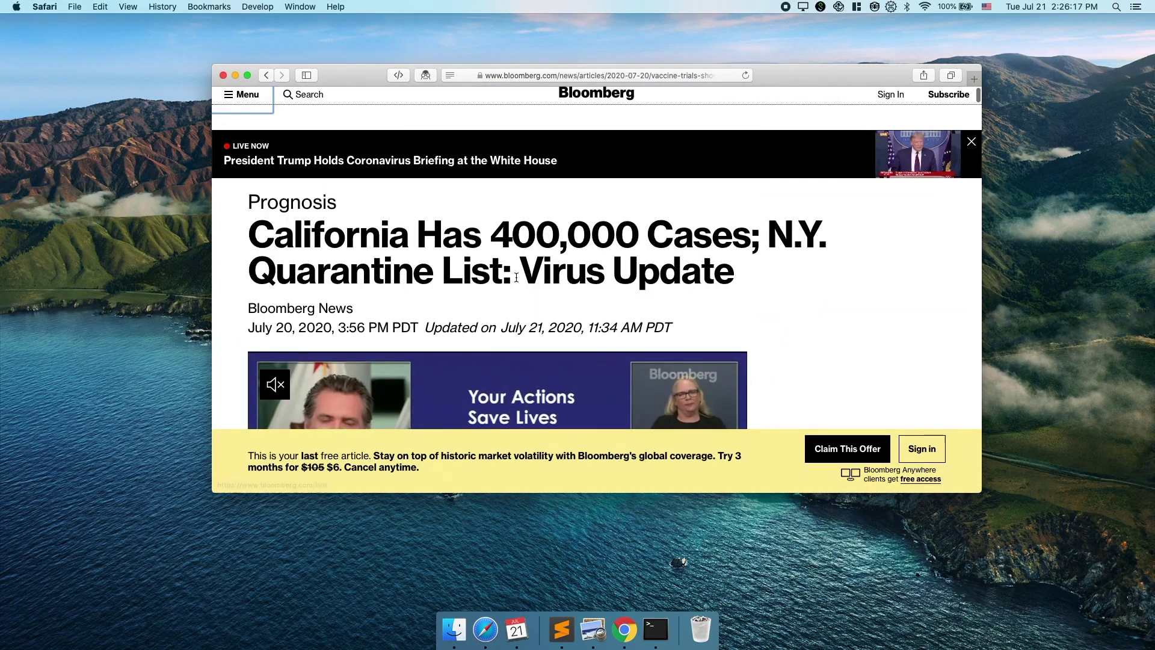
pyautogui.scroll(-10, 500, 251)
pyautogui.press('super+bracketleft')
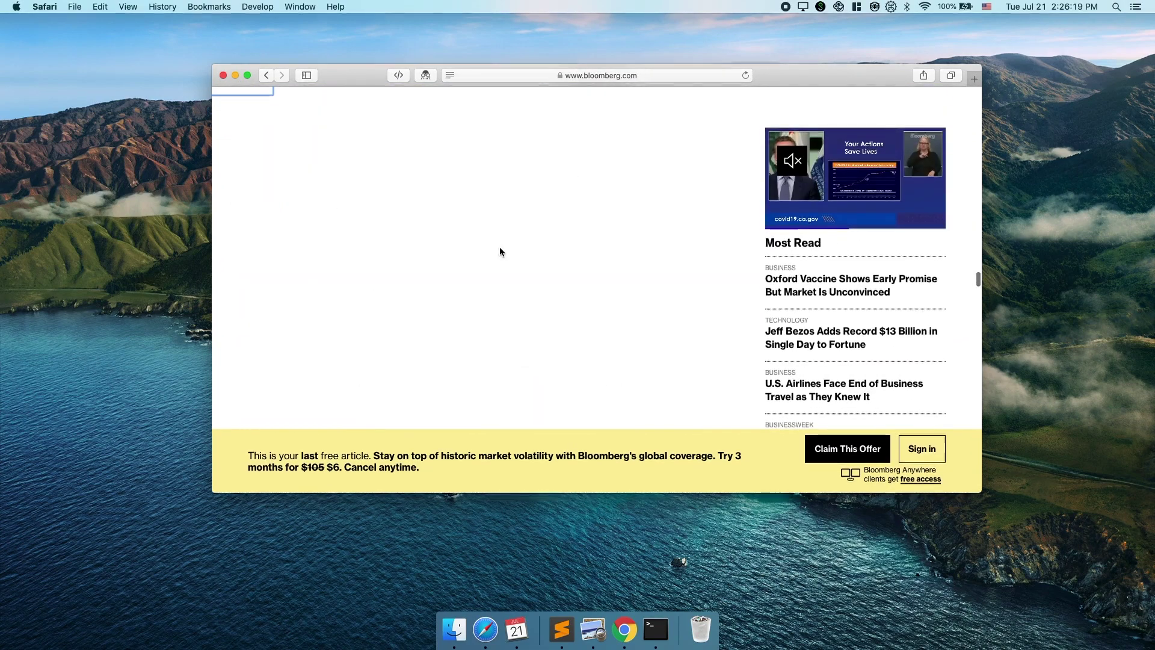
pyautogui.press('super+bracketright')
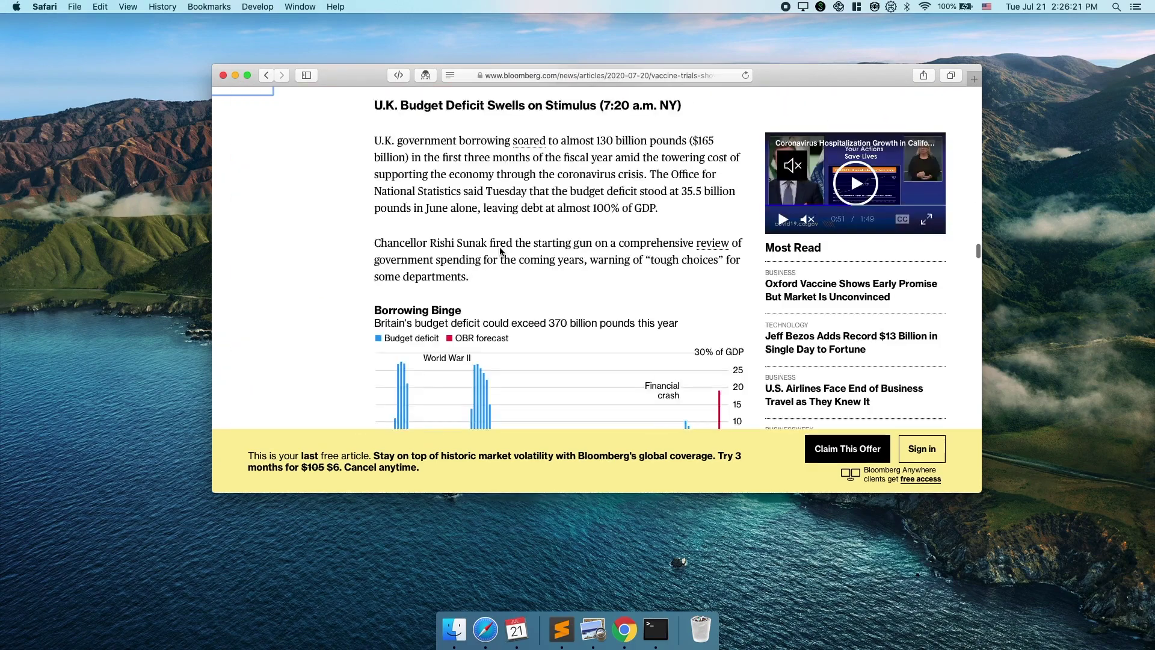
pyautogui.scroll(-4, 500, 251)
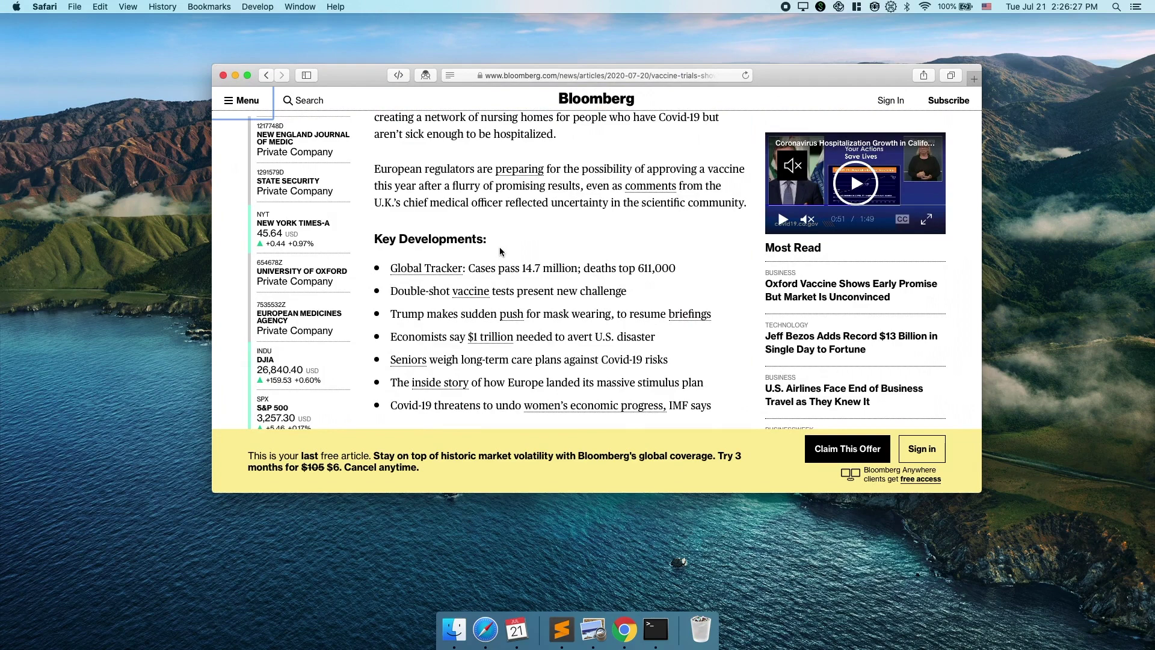
pyautogui.rightClick(564, 229)
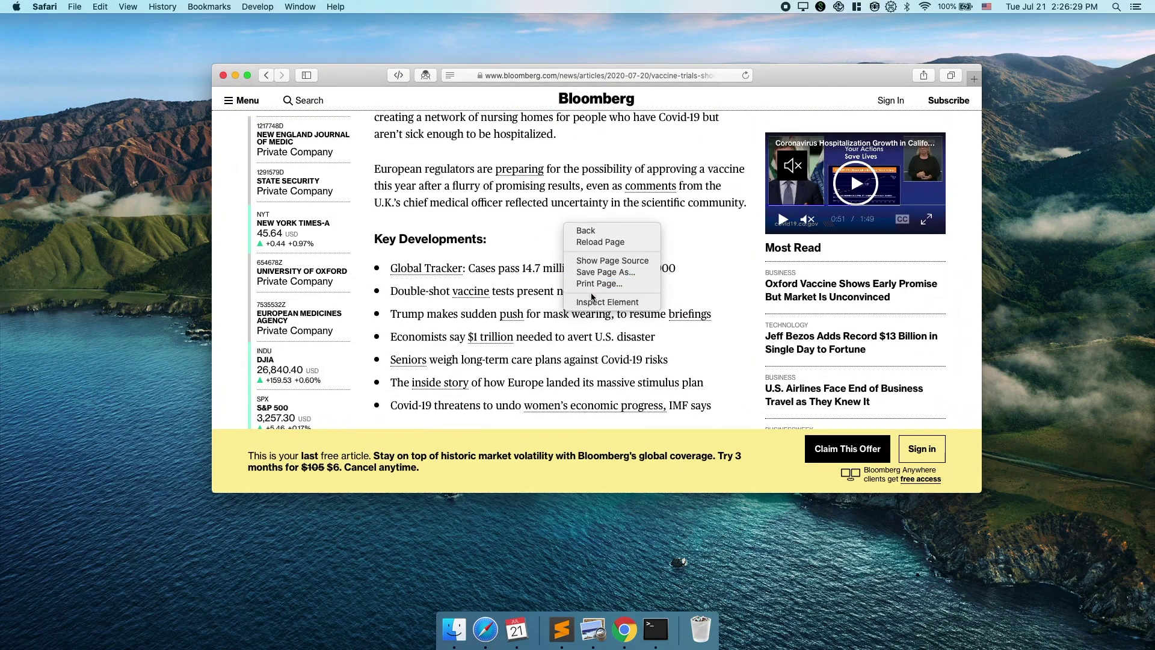
pyautogui.click(596, 307)
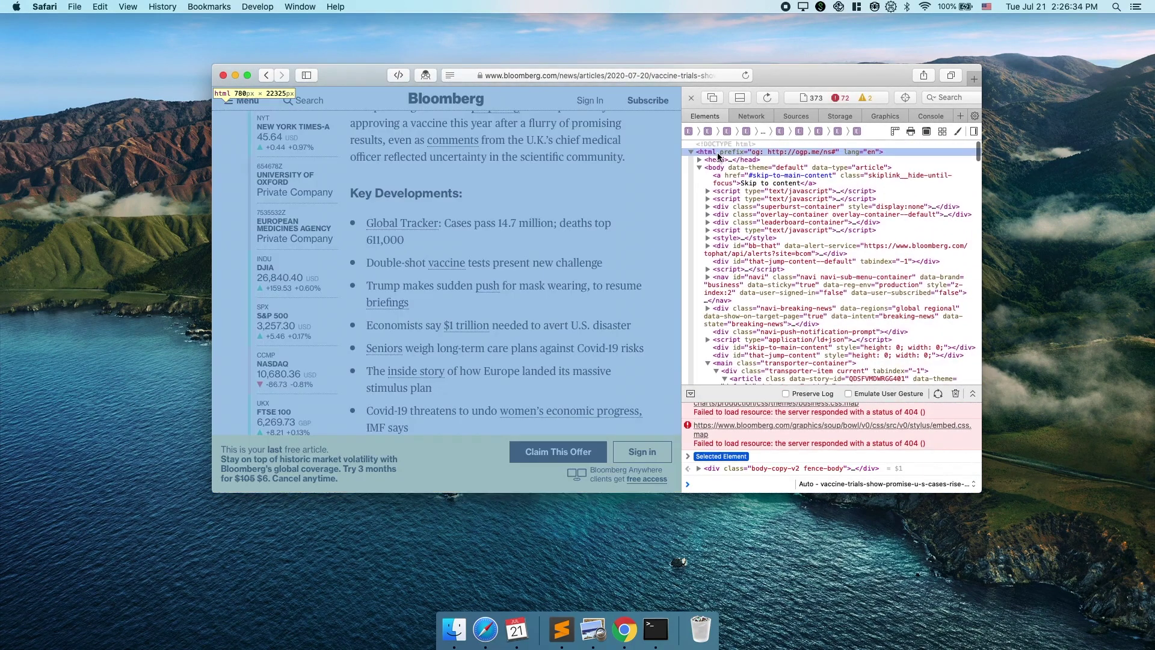
pyautogui.click(729, 155)
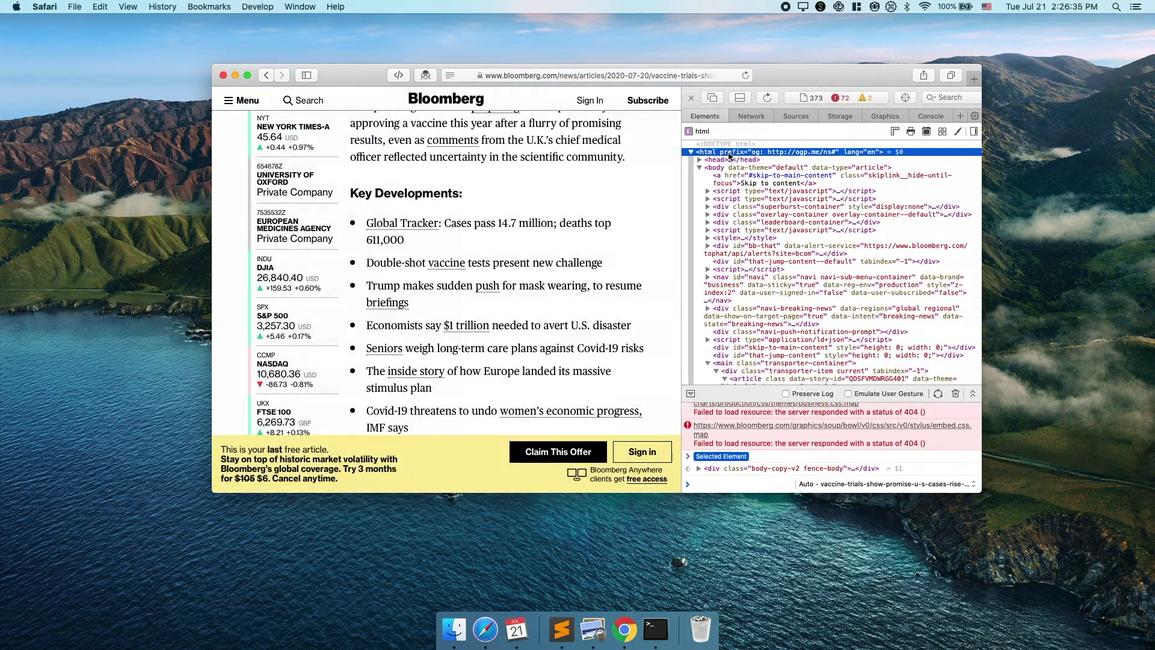
pyautogui.rightClick(729, 155)
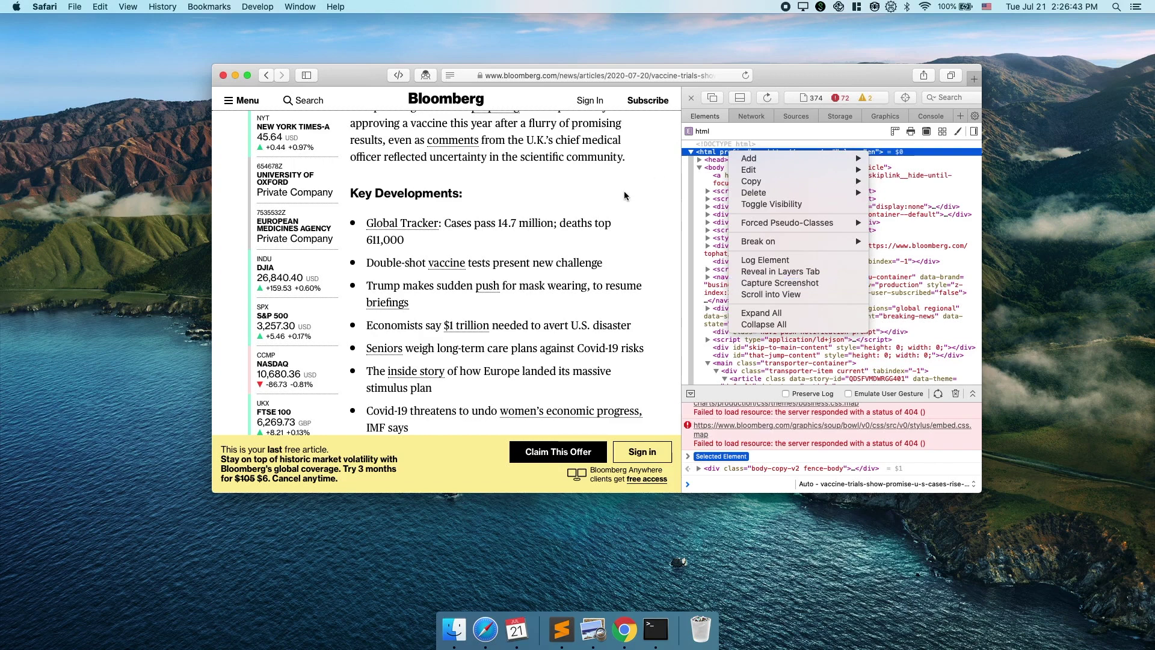
pyautogui.click(691, 97)
pyautogui.click(691, 98)
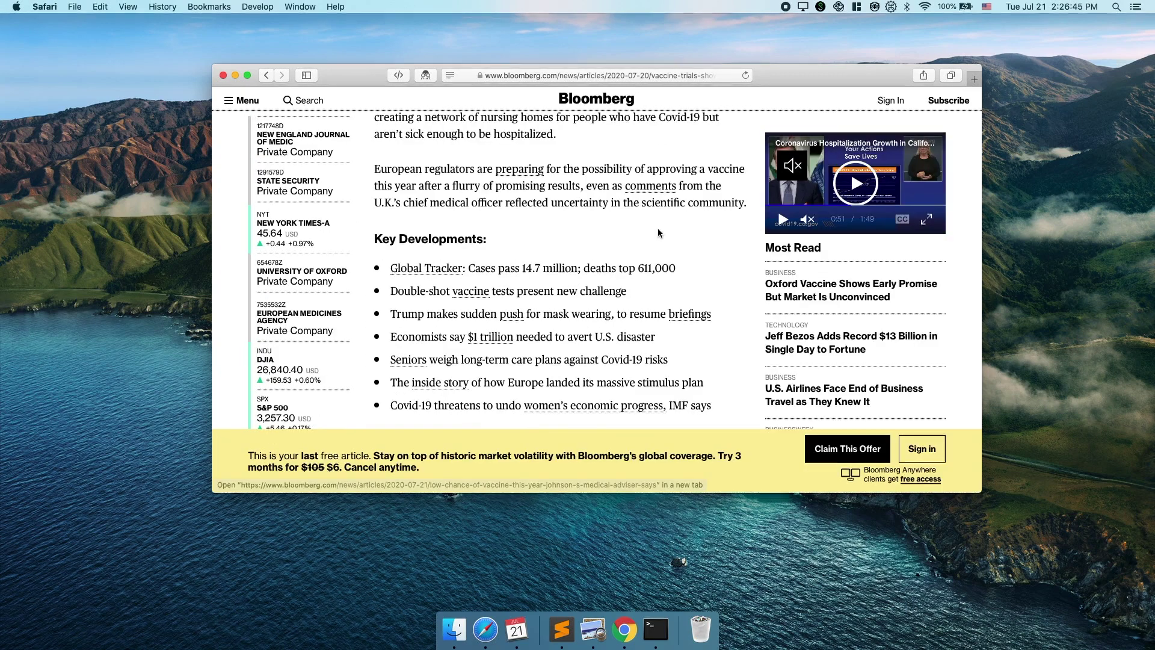
pyautogui.scroll(-15, 593, 238)
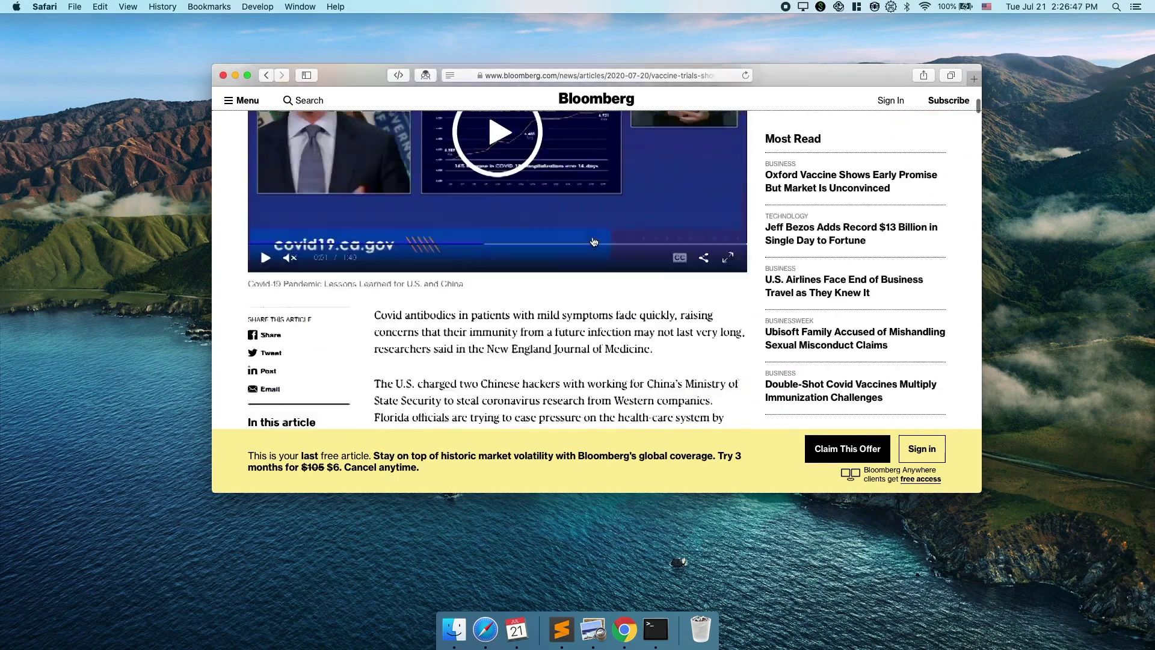
pyautogui.scroll(8, 594, 241)
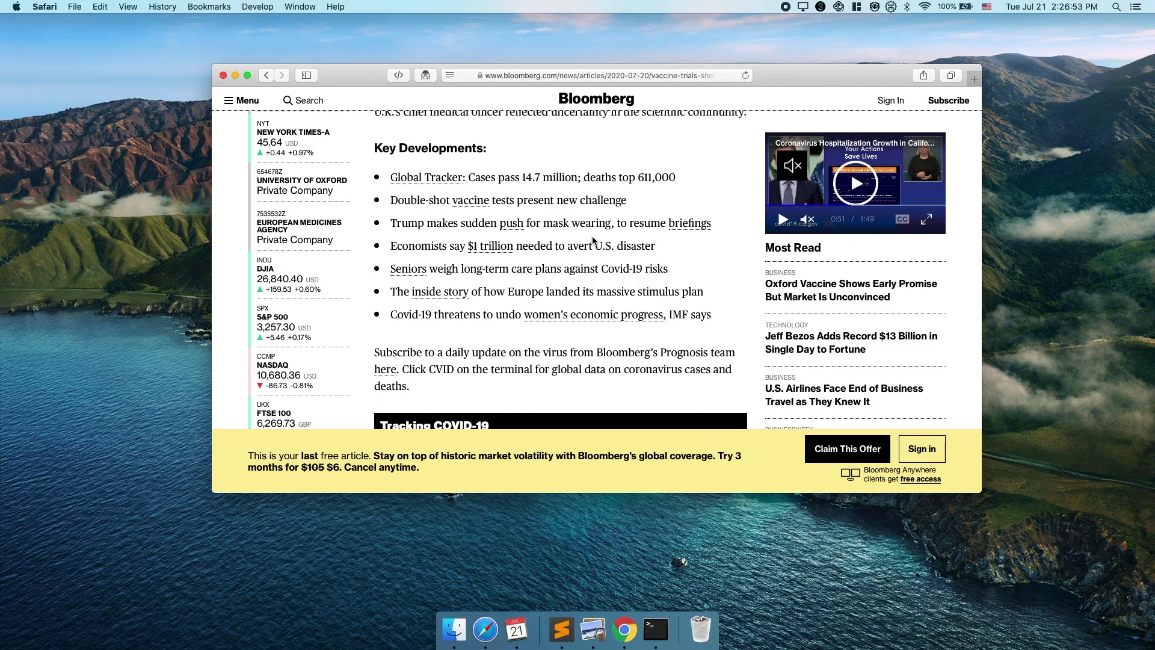
# - Open Safari Preferences with Cmd+, and scroll the Extensions list down to Userscripts
pyautogui.press('super+comma')
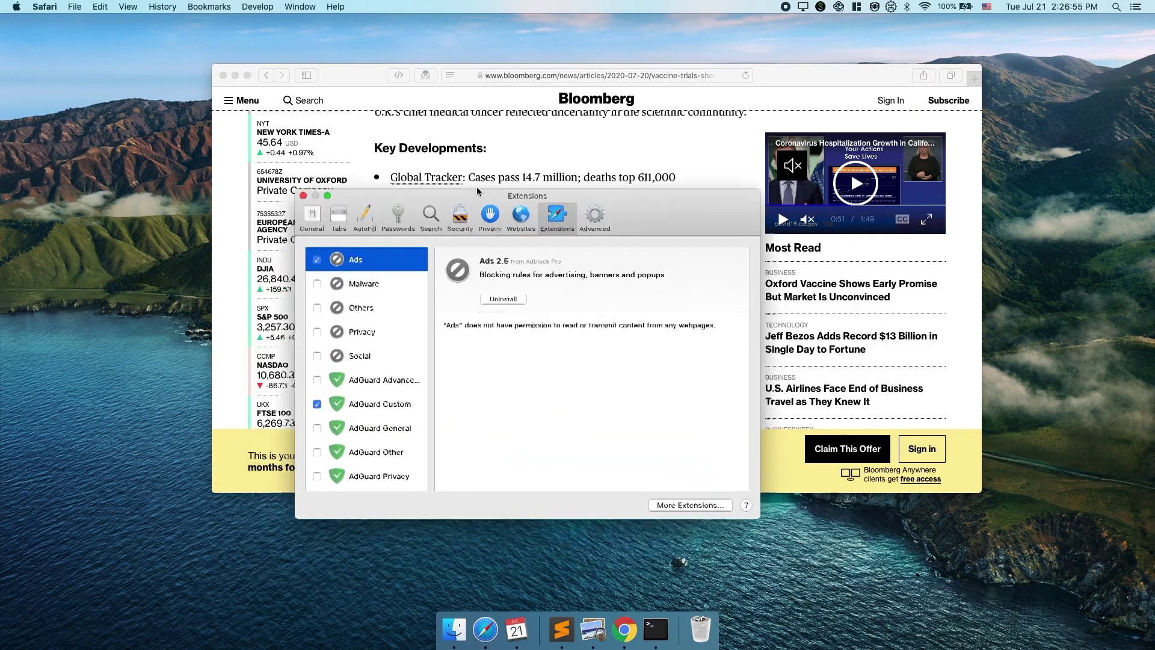
pyautogui.scroll(-5, 463, 253)
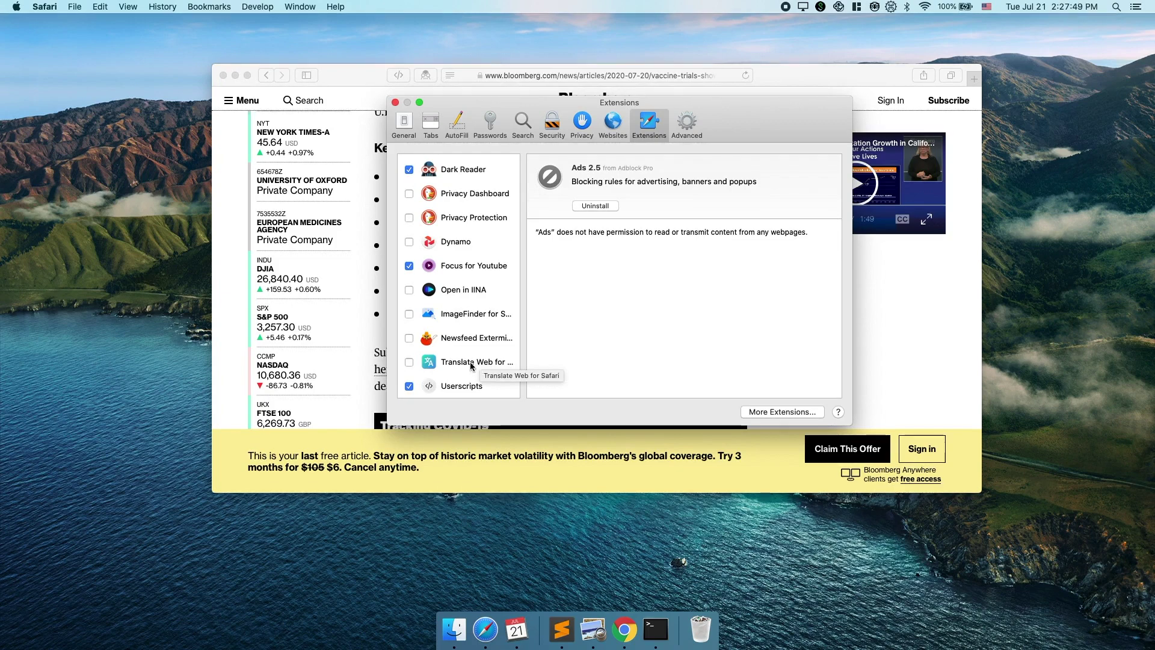
pyautogui.press('super+space')
pyautogui.write('app st')
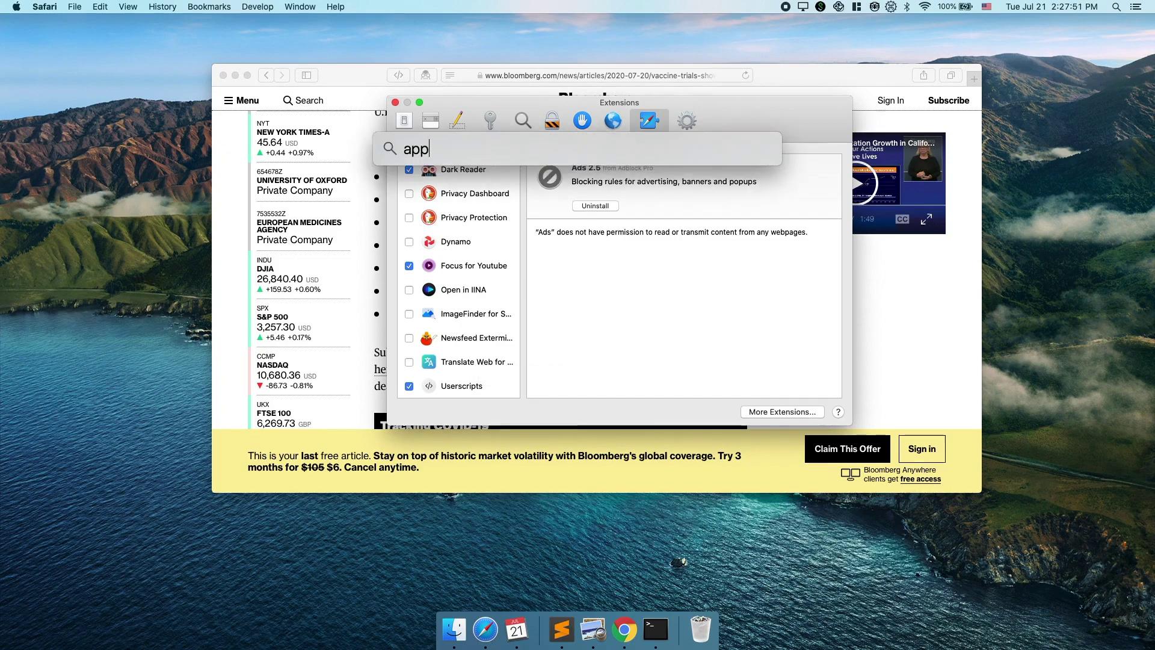
pyautogui.press('Escape')
pyautogui.press('Escape')
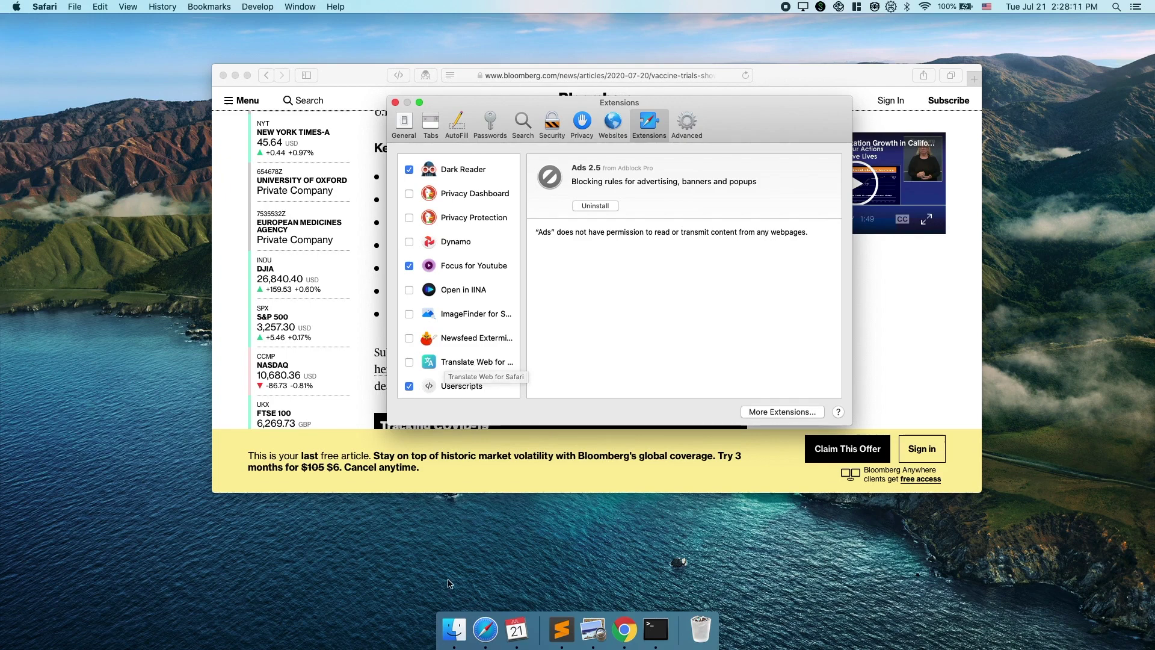
pyautogui.press('super+space')
pyautogui.write('app')
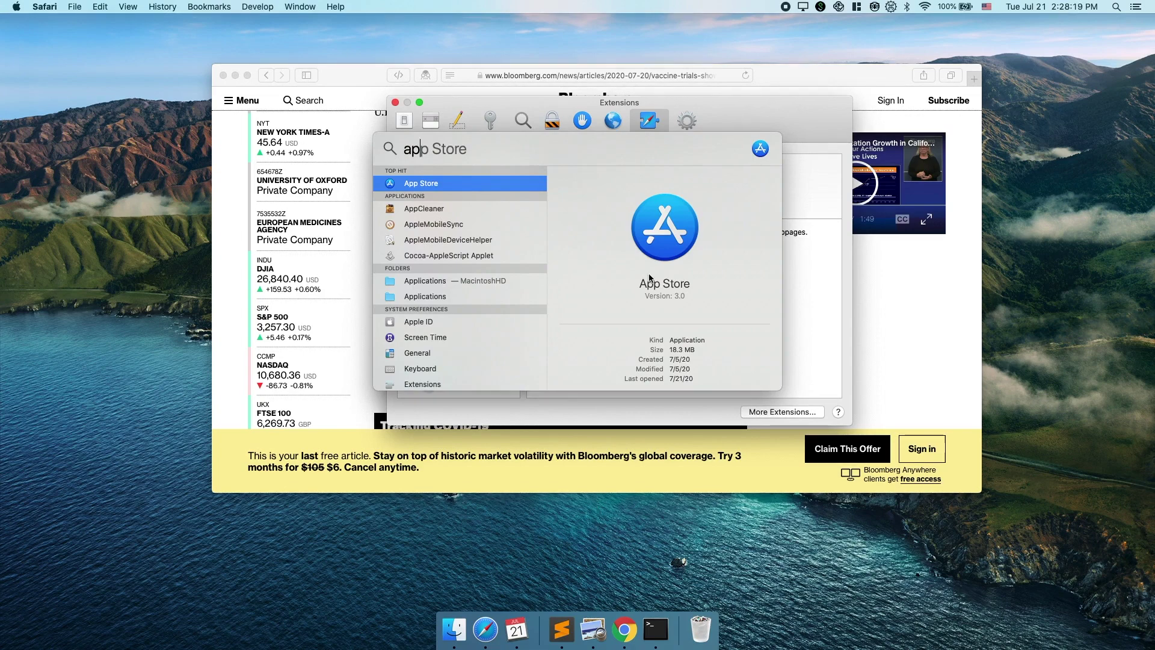
pyautogui.press('Escape')
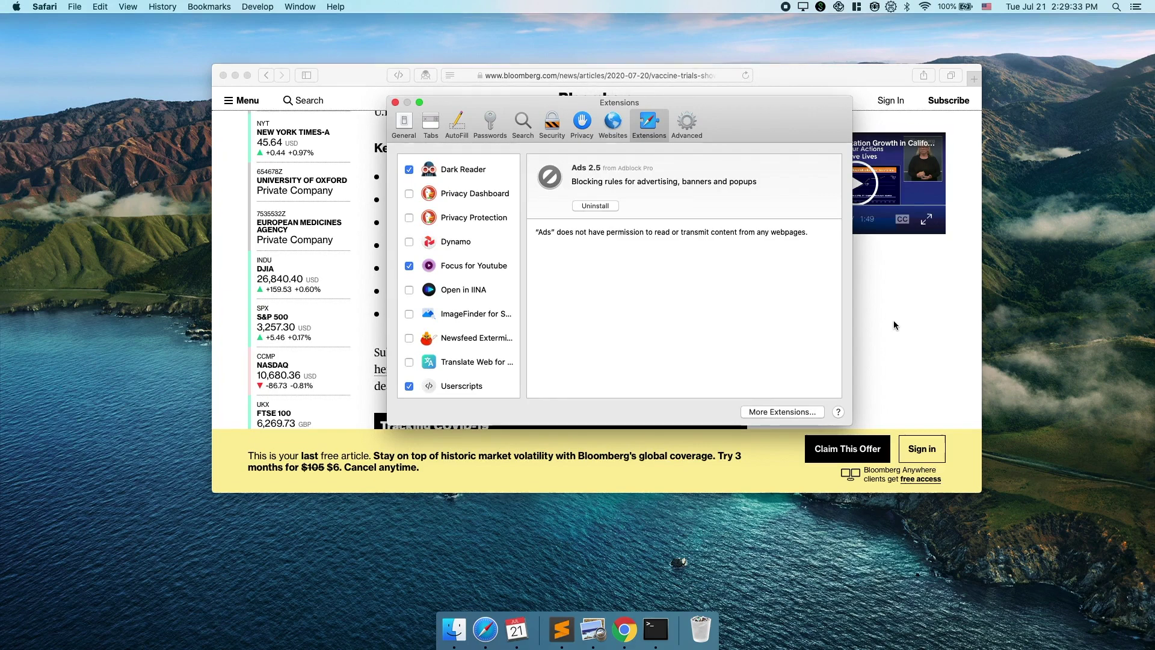
# - Close Preferences, scroll the article to the Tracking COVID-19 panel, and dismiss the page's context menu
pyautogui.press('super+w')
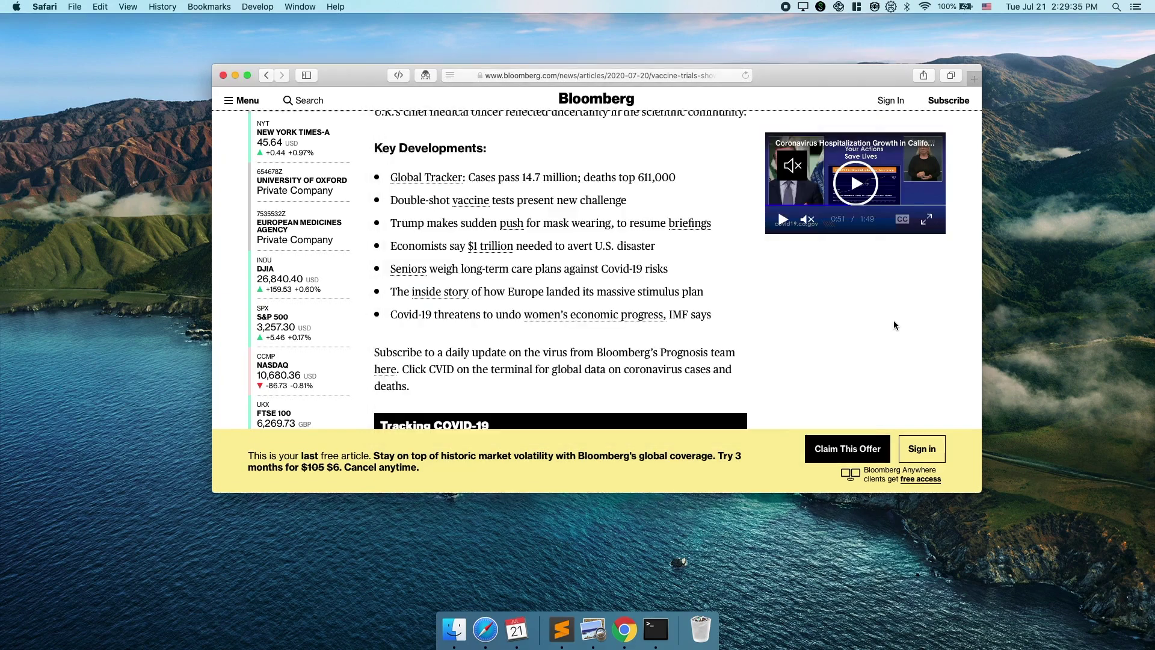
pyautogui.scroll(-5, 657, 271)
pyautogui.scroll(-4, 656, 269)
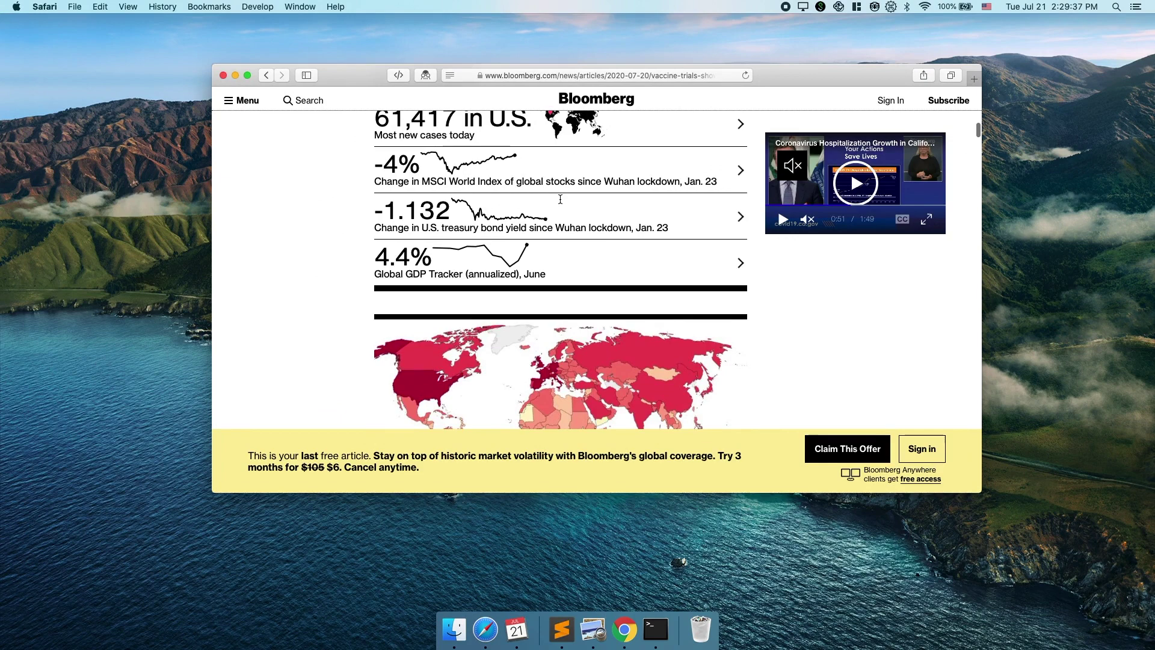
pyautogui.rightClick(559, 203)
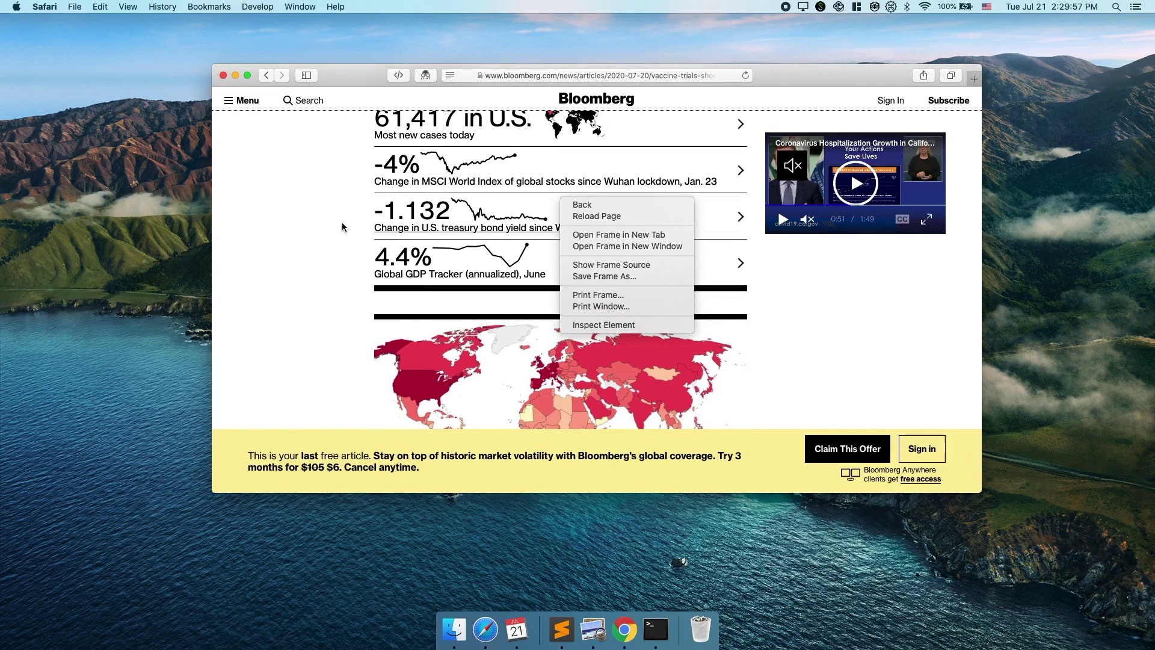
pyautogui.click(343, 238)
# - Bring the Extensions preferences window to the front, then briefly search Spotlight for 'app stor'
pyautogui.hotkey('ctrl', 'Up')
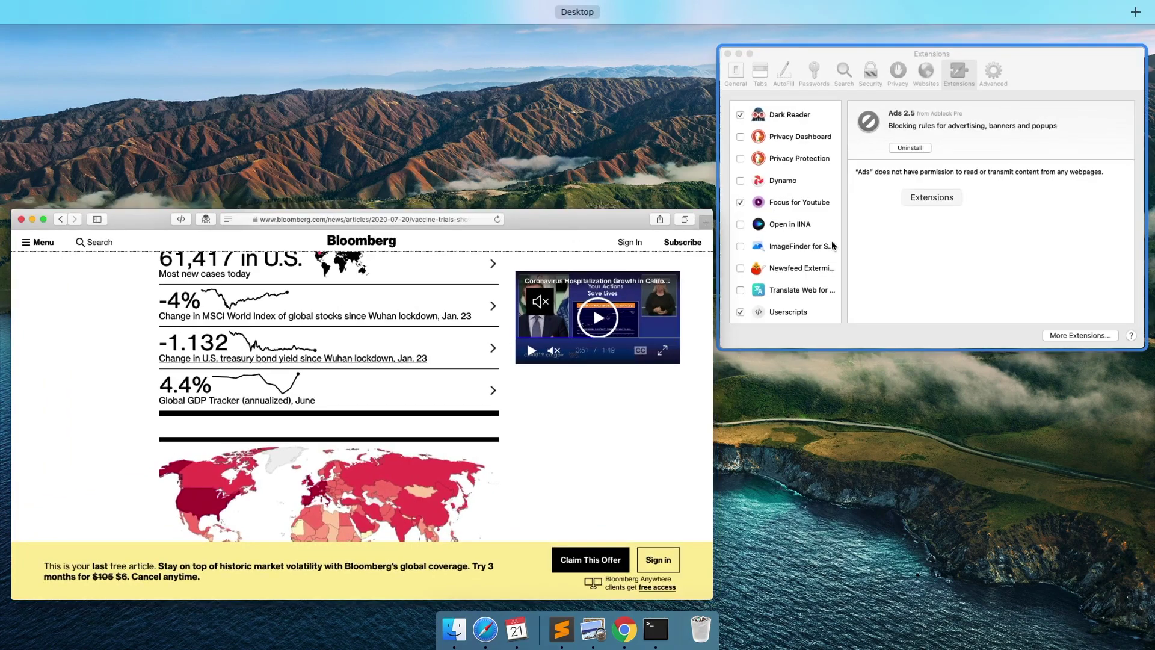
pyautogui.click(756, 247)
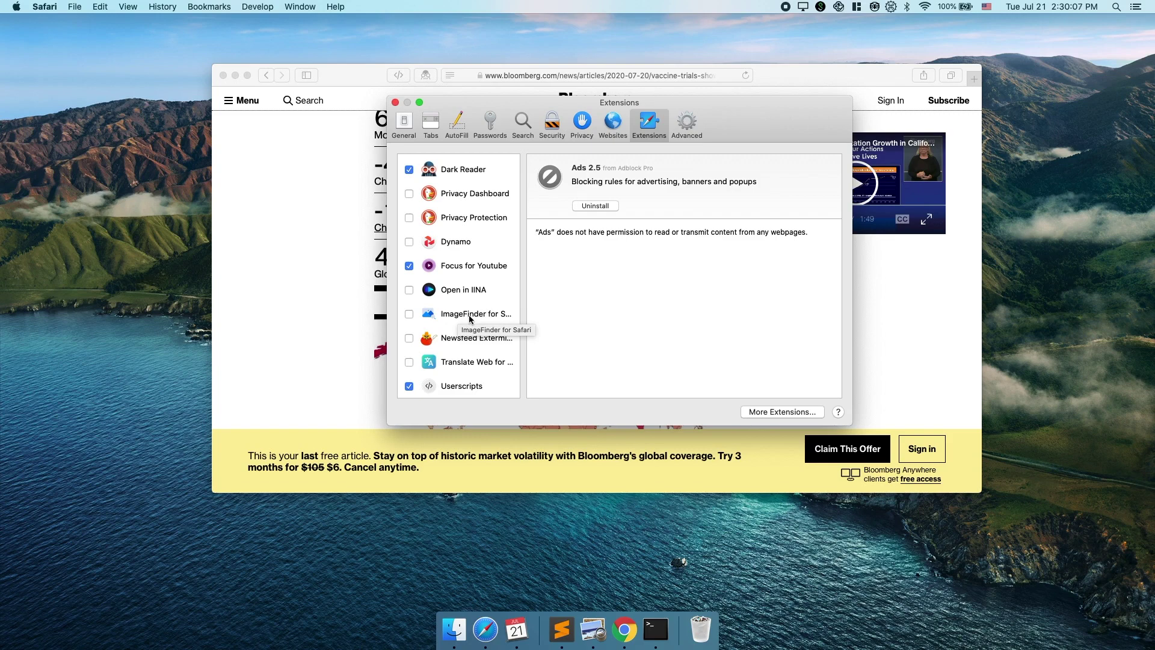
pyautogui.press('super+space')
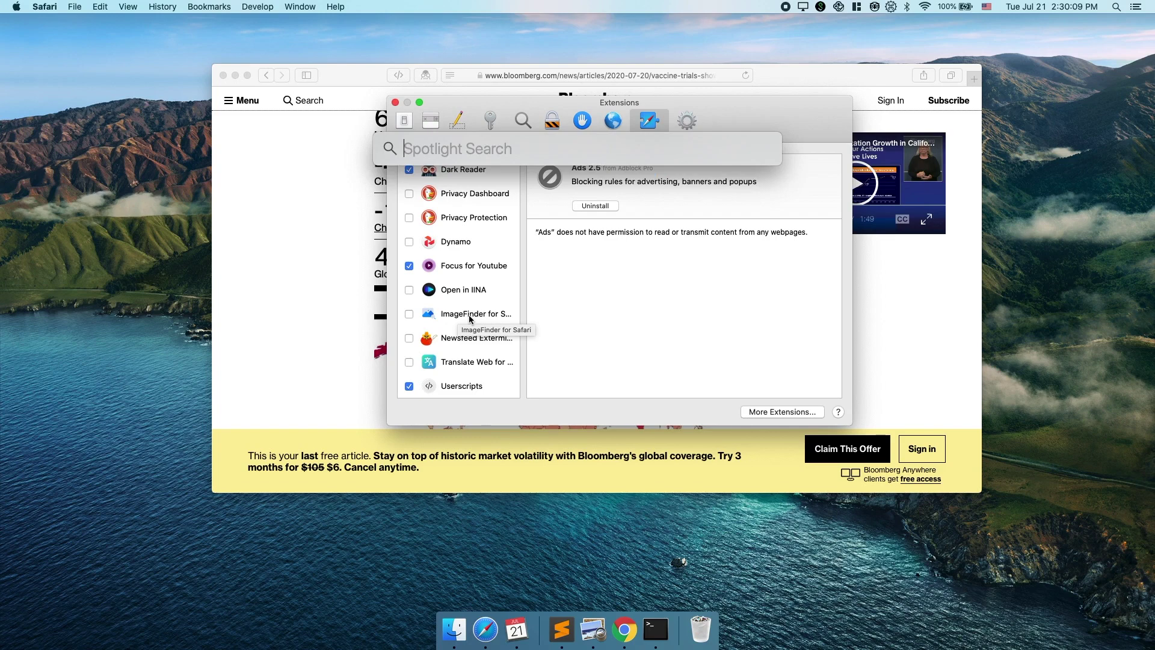
pyautogui.write('app stor')
pyautogui.press('Escape')
pyautogui.press('Escape')
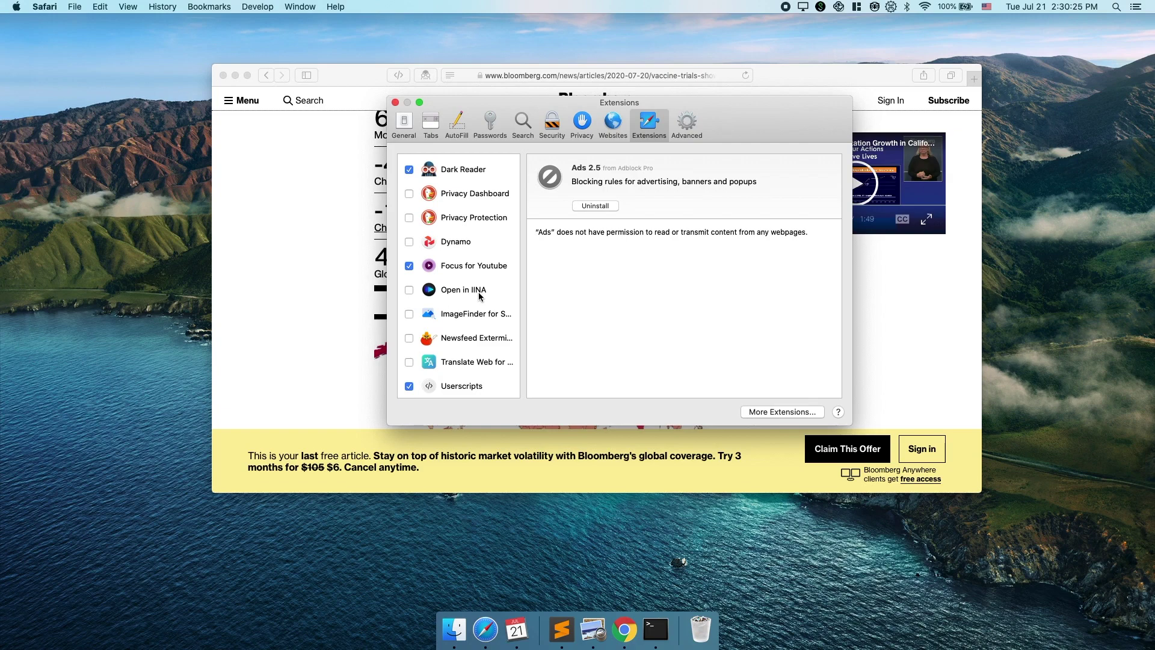
# - Search Spotlight for 'quic' to find QuickTime Player, then dismiss the search
pyautogui.press('super+space')
pyautogui.write('quic')
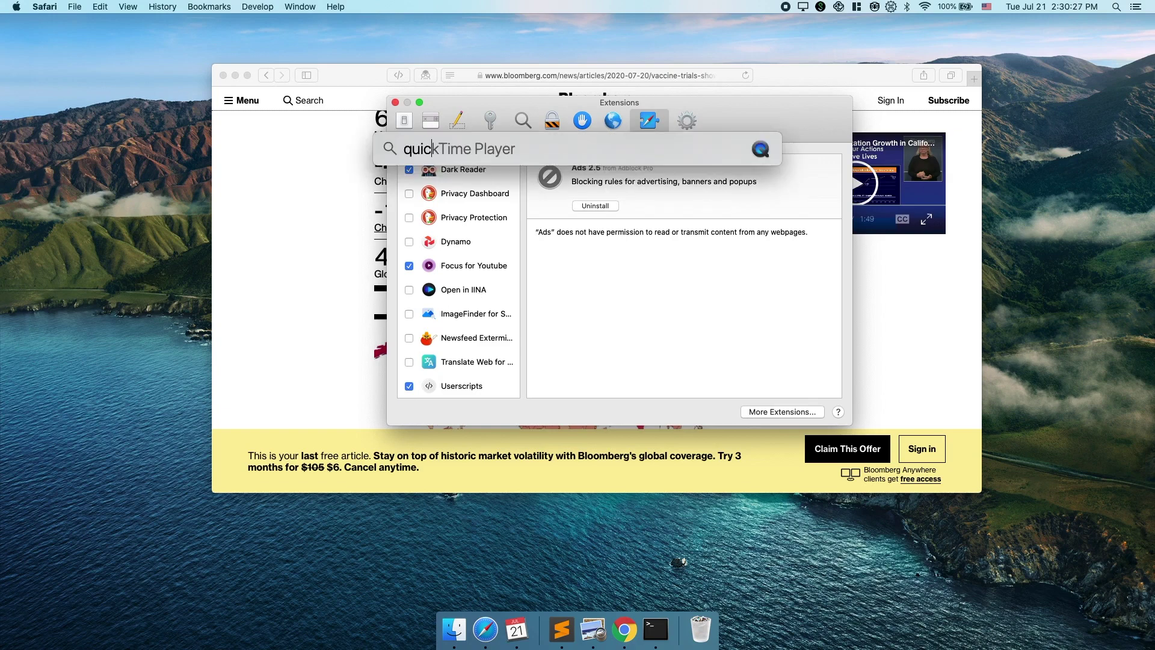
pyautogui.press('Escape')
pyautogui.press('Escape')
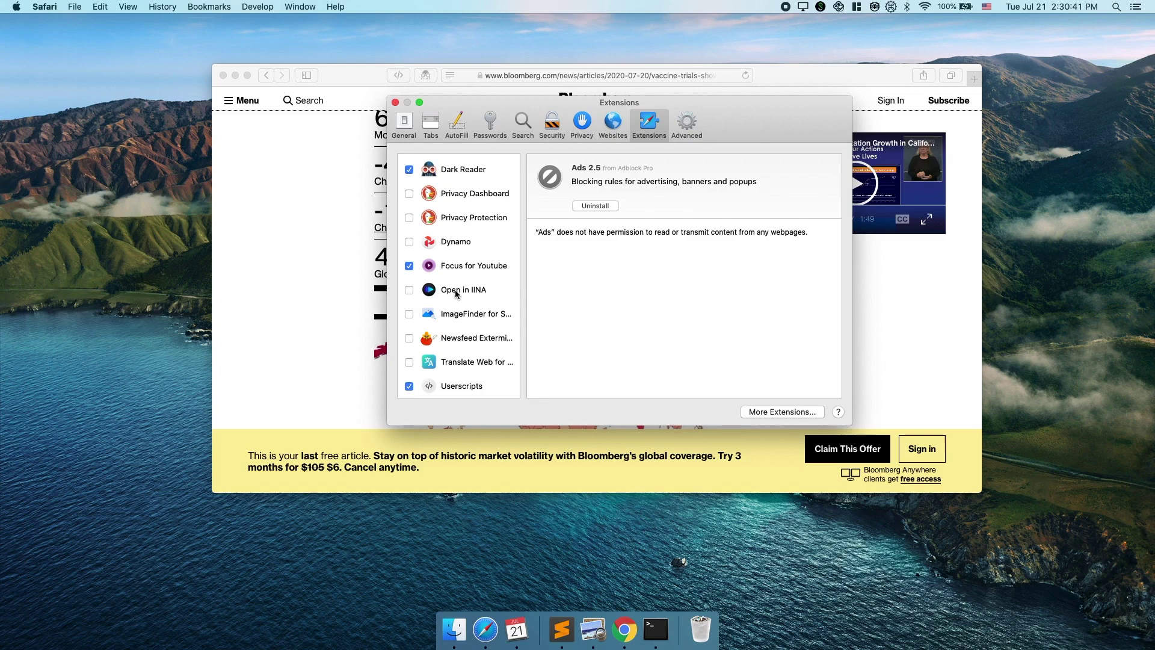
pyautogui.scroll(3, 469, 291)
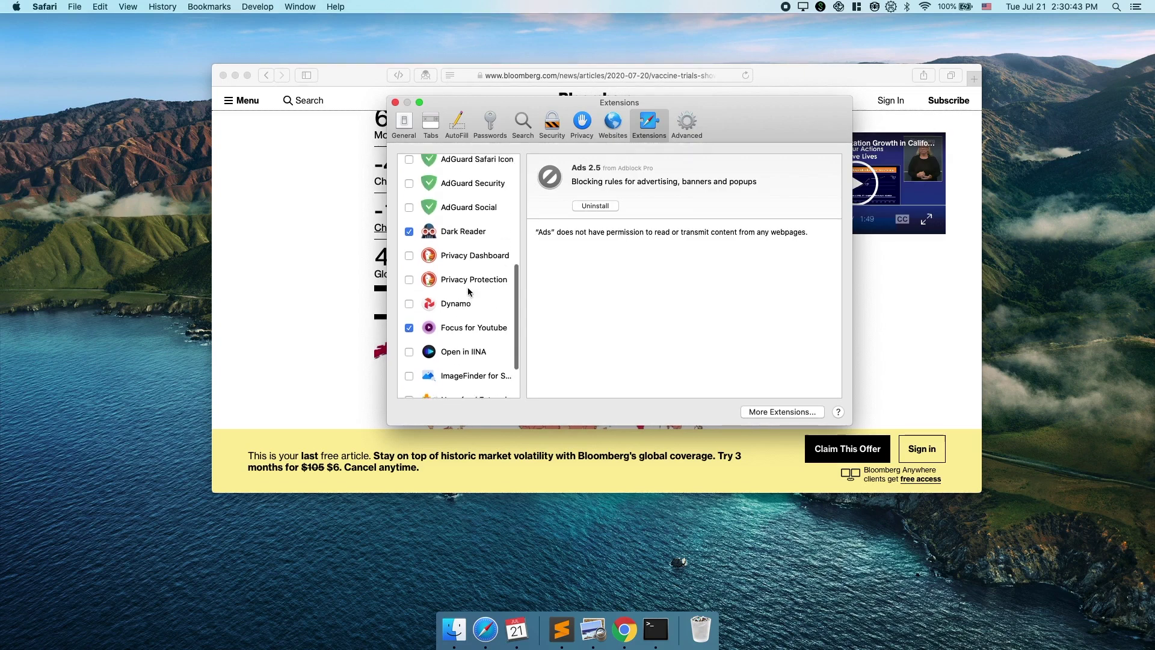
pyautogui.scroll(1, 471, 312)
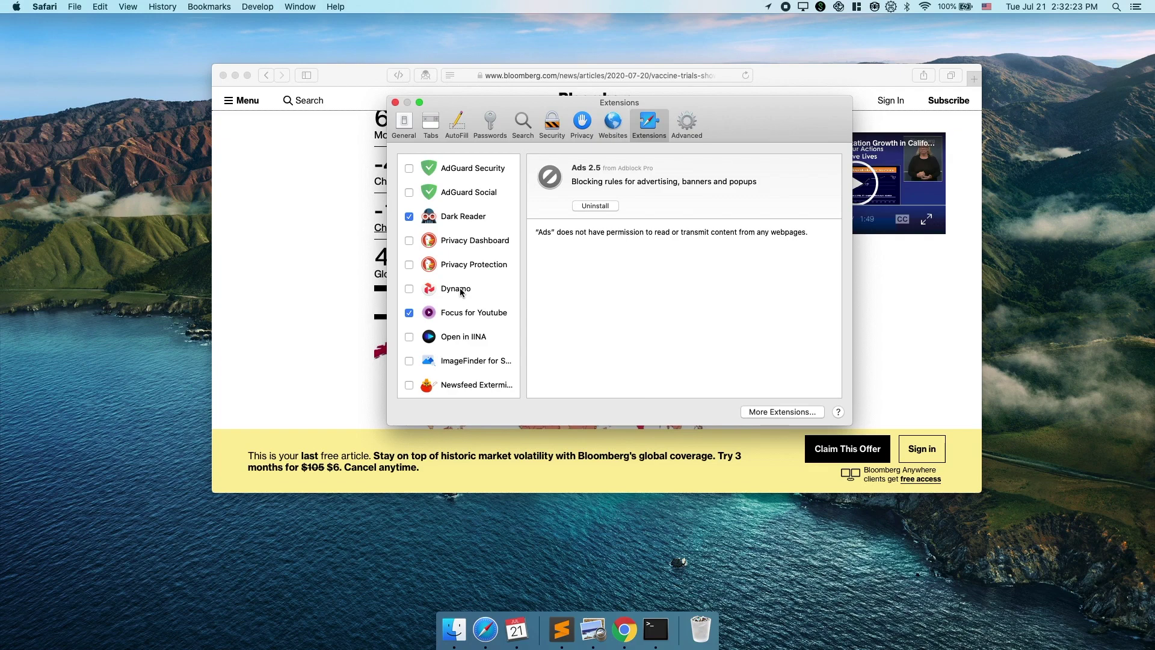
pyautogui.scroll(1, 462, 292)
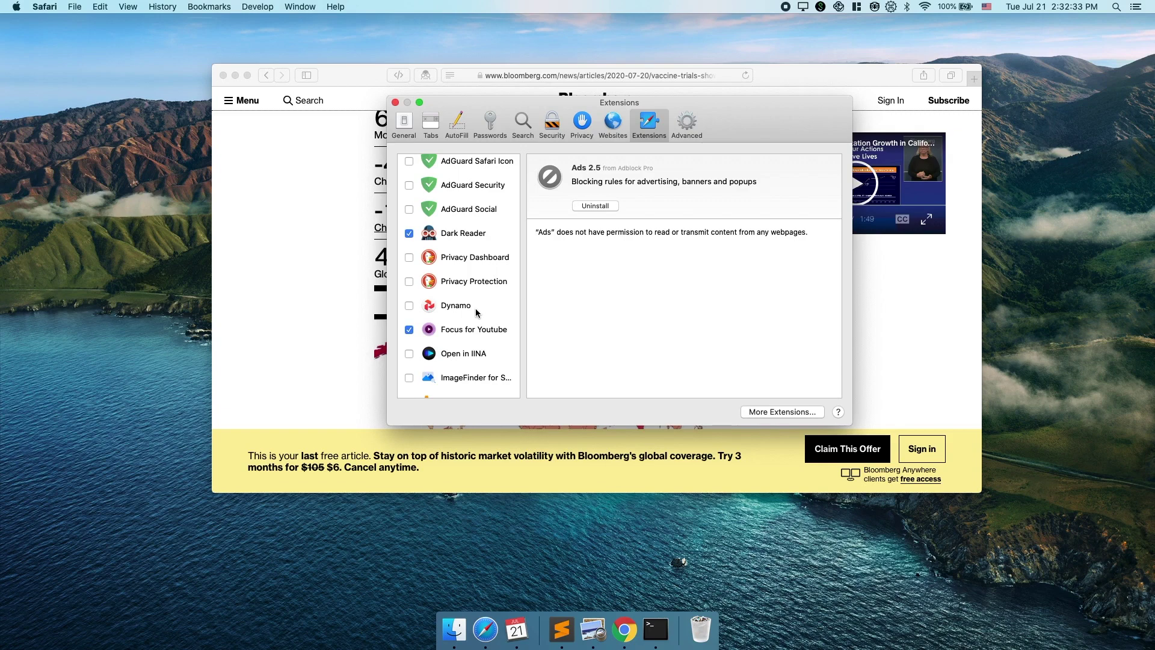
pyautogui.scroll(2, 476, 308)
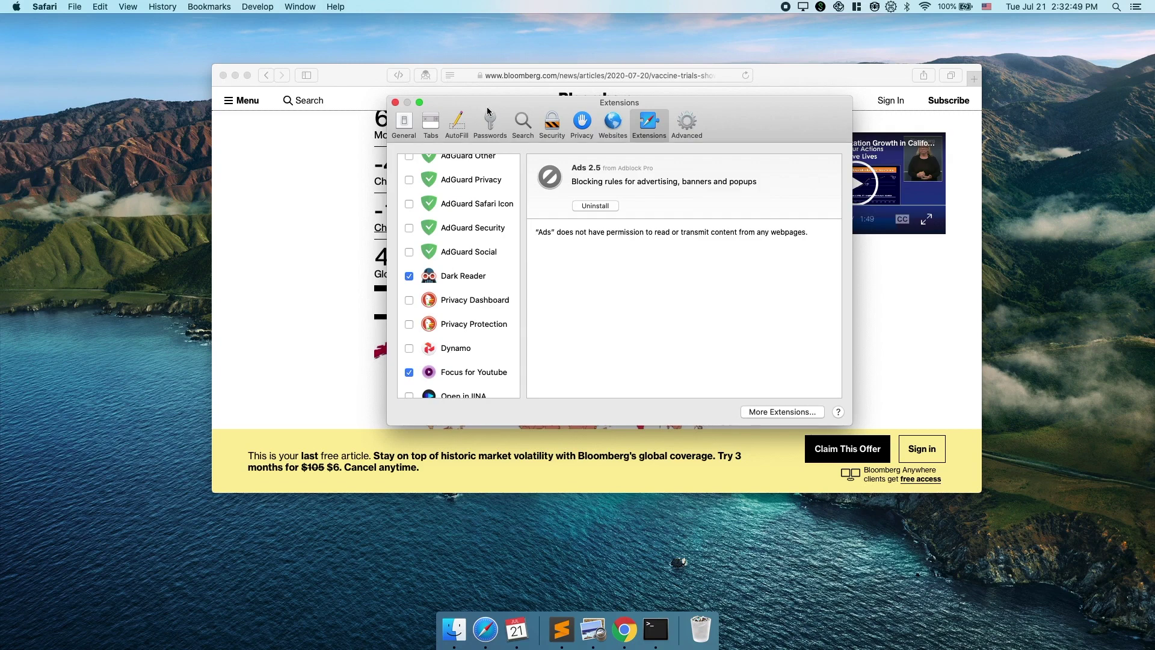
pyautogui.moveTo(480, 103); pyautogui.dragTo(485, 105)
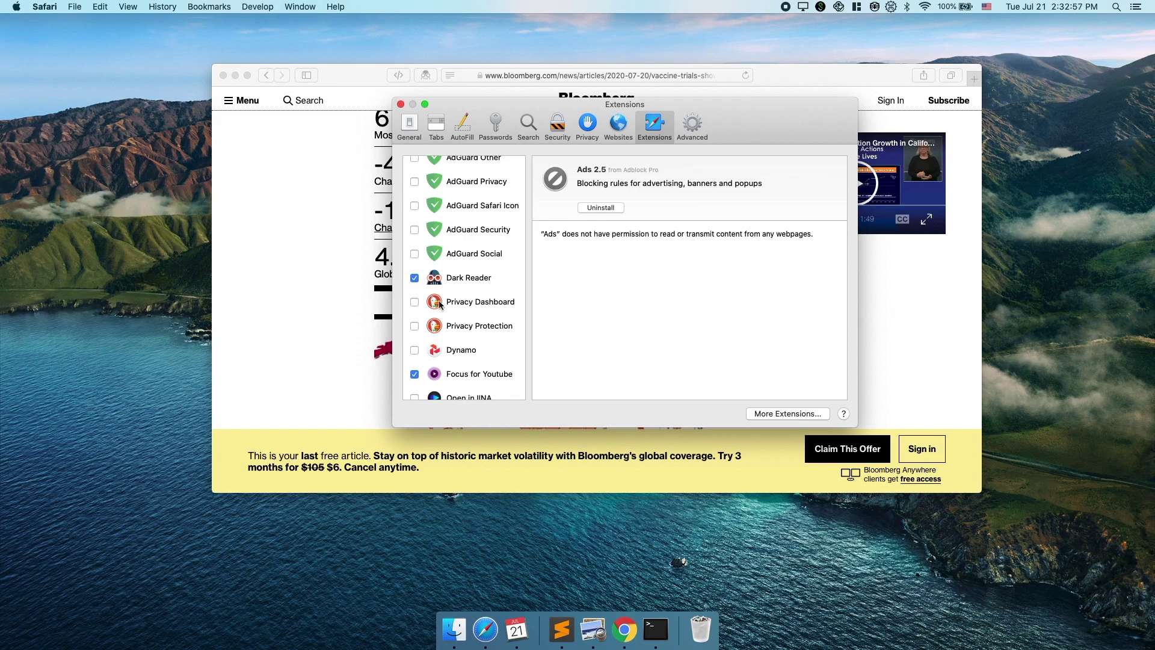
pyautogui.click(368, 74)
pyautogui.scroll(2, 470, 281)
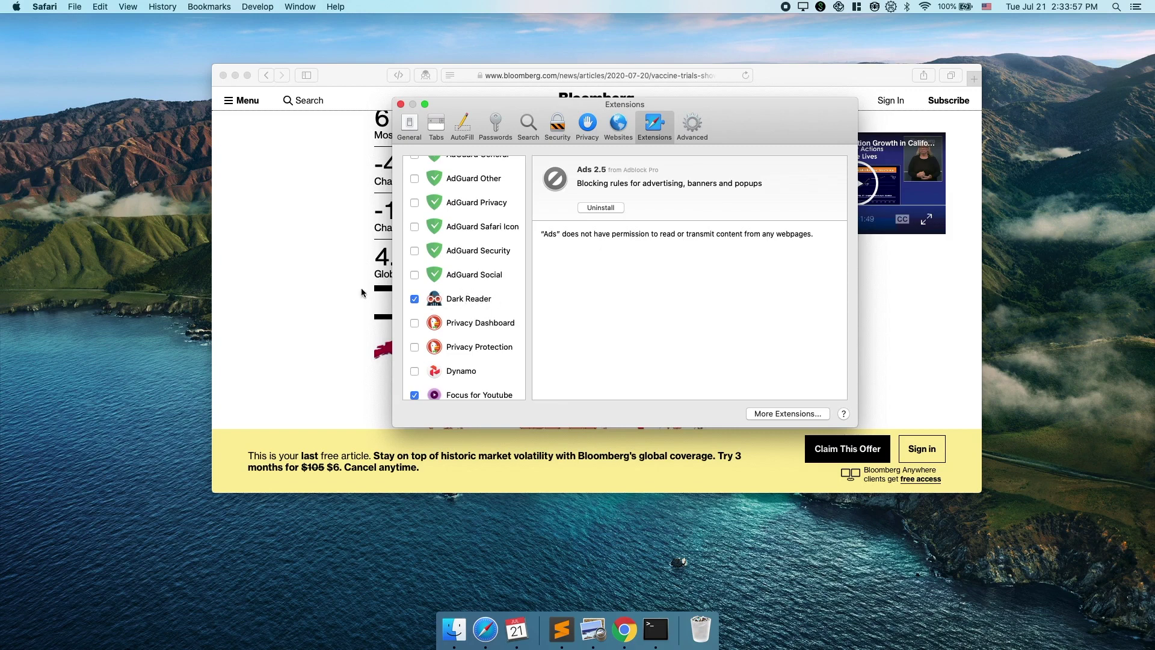
pyautogui.click(263, 243)
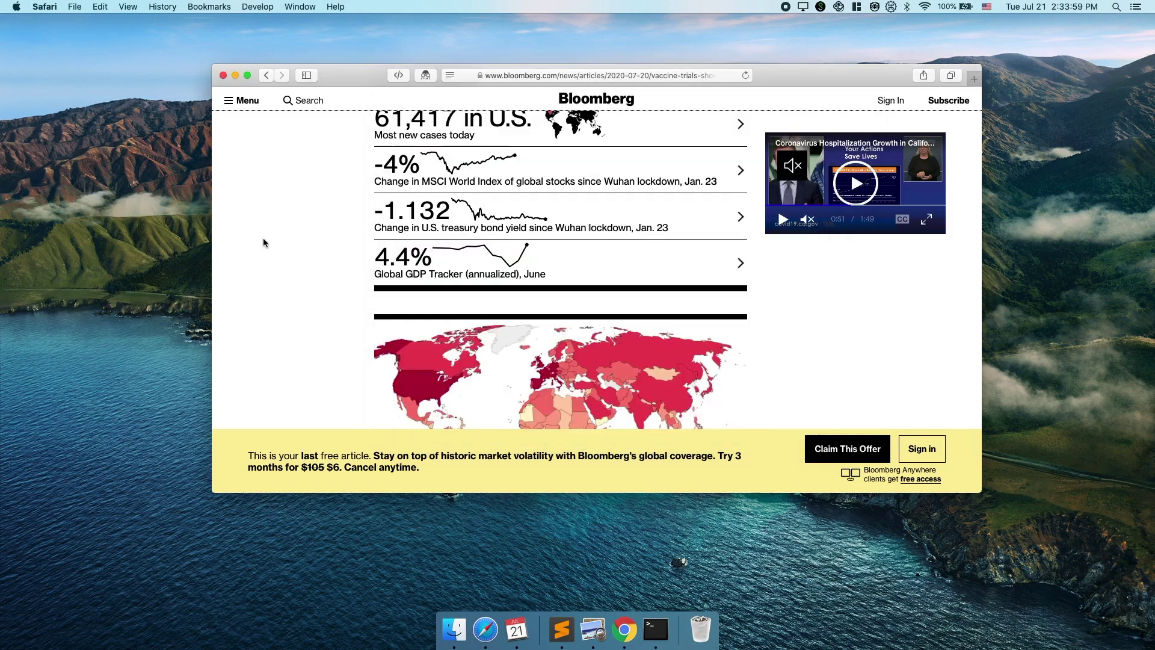
pyautogui.click(426, 74)
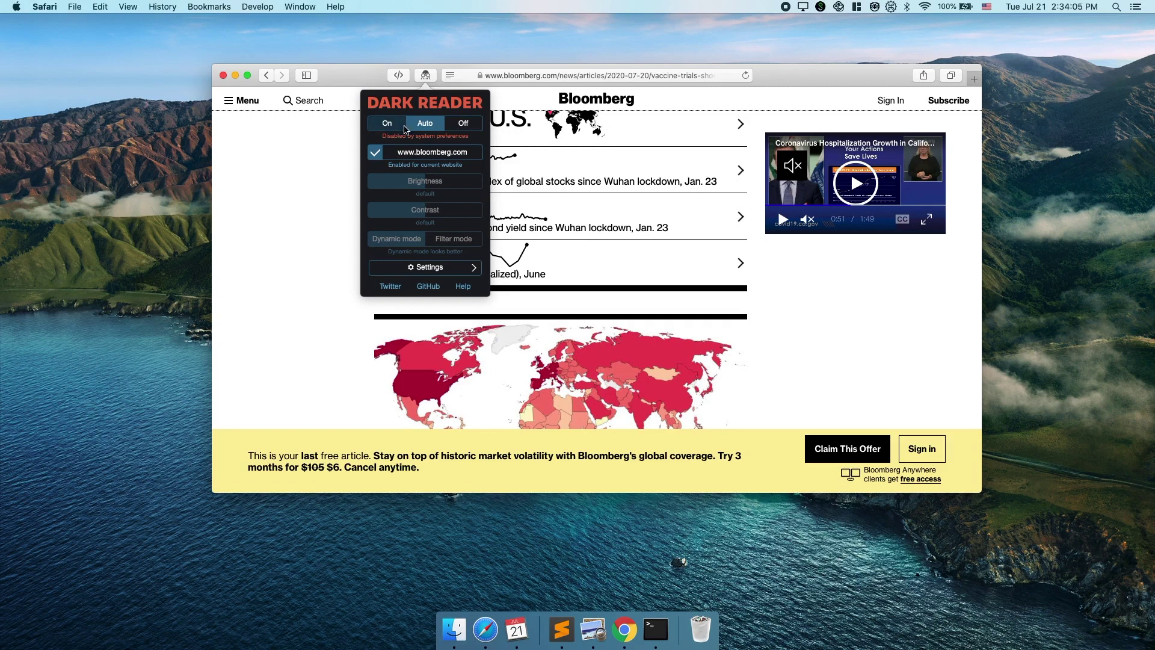
pyautogui.click(318, 190)
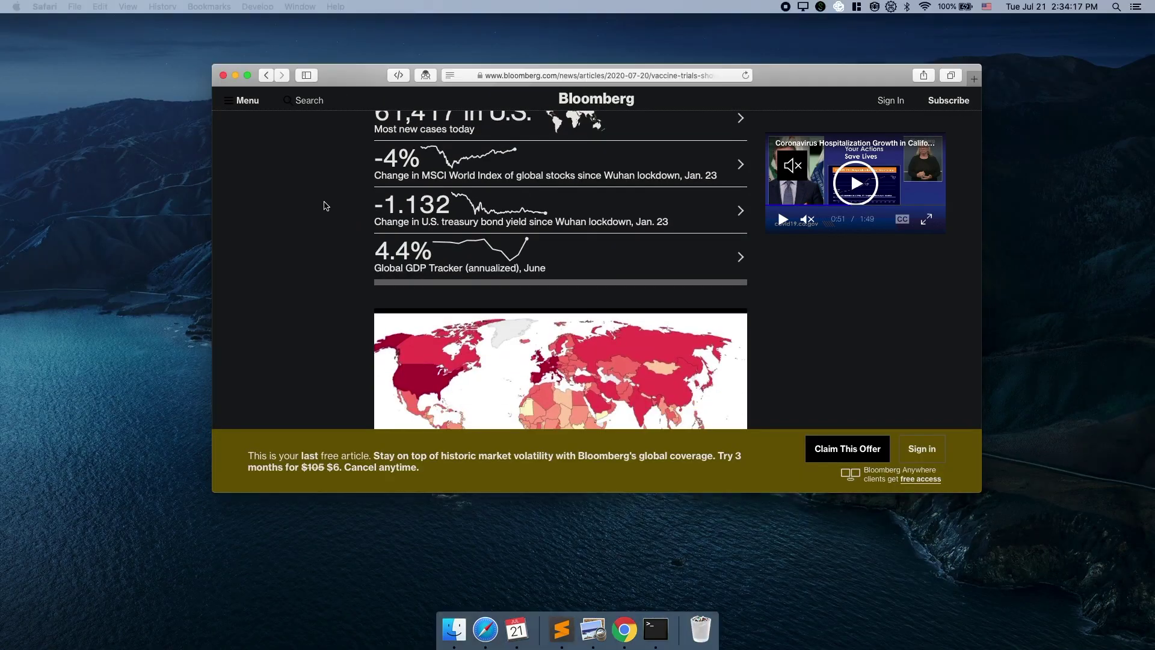
pyautogui.hotkey('ctrl', 'Up')
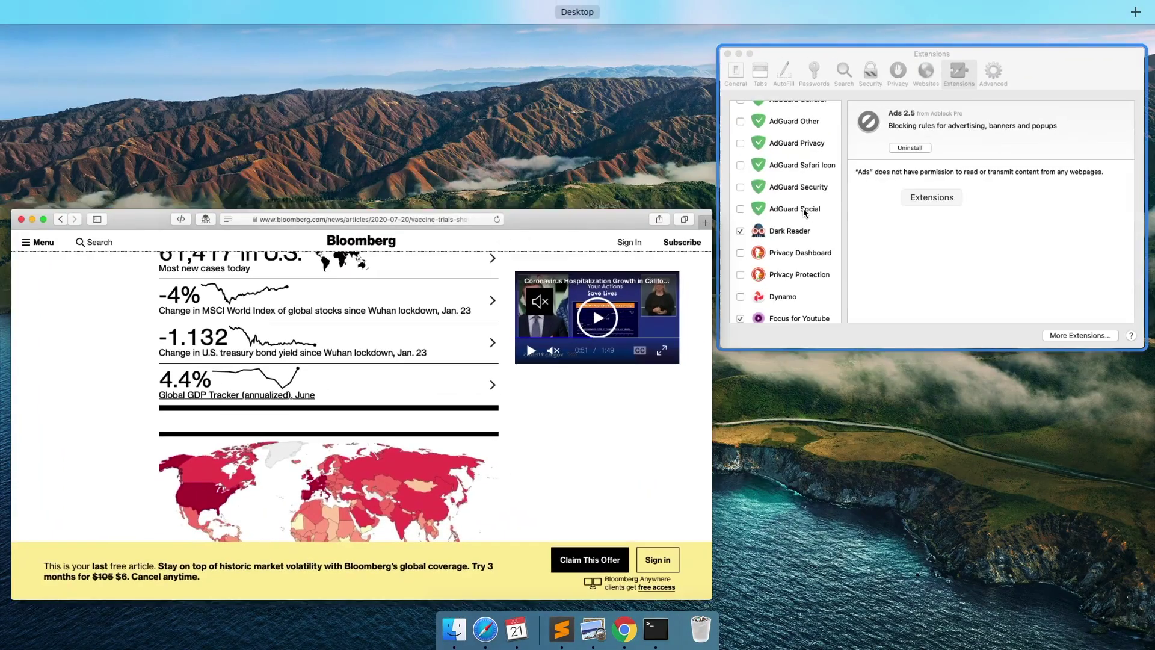
pyautogui.click(594, 307)
pyautogui.scroll(5, 479, 230)
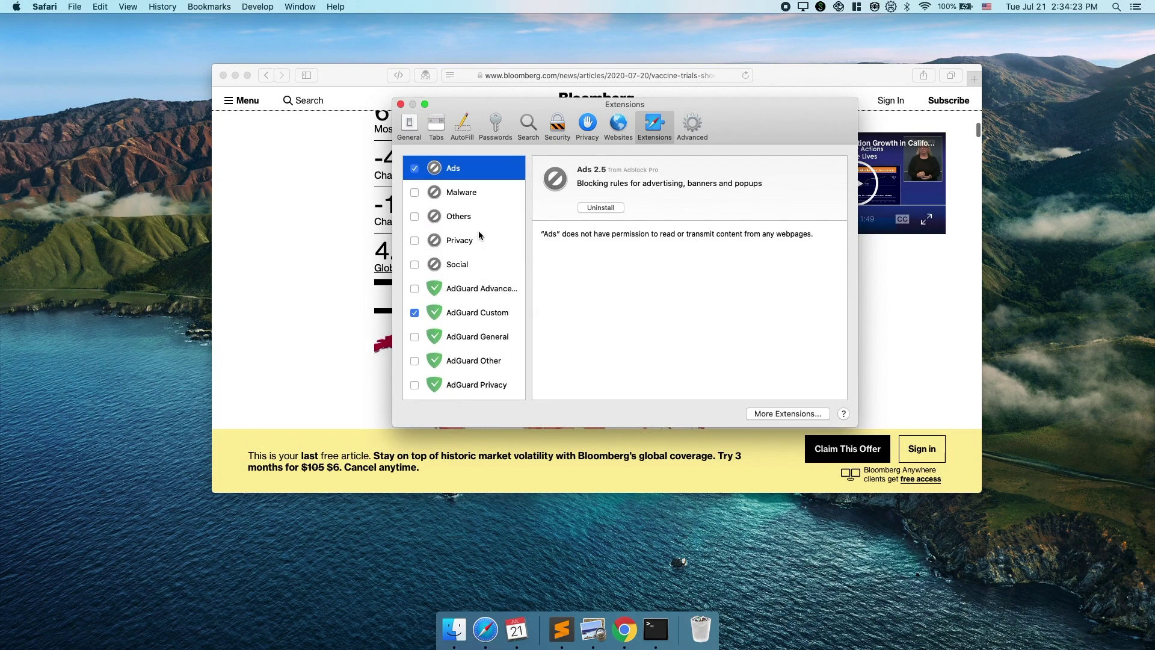
pyautogui.scroll(-3, 461, 270)
pyautogui.scroll(3, 471, 236)
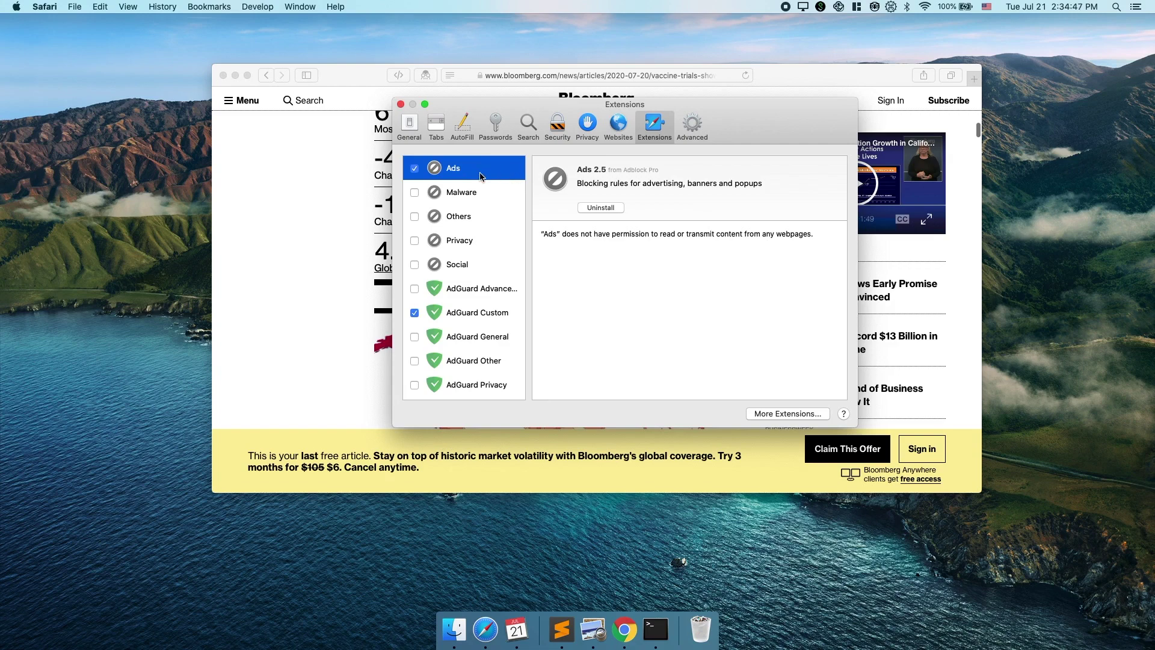
pyautogui.scroll(-1, 480, 175)
pyautogui.scroll(1, 480, 175)
pyautogui.scroll(-1, 465, 225)
pyautogui.scroll(1, 465, 226)
pyautogui.scroll(-2, 491, 284)
pyautogui.scroll(2, 459, 222)
pyautogui.scroll(-1, 458, 223)
pyautogui.scroll(1, 458, 223)
pyautogui.scroll(-4, 457, 223)
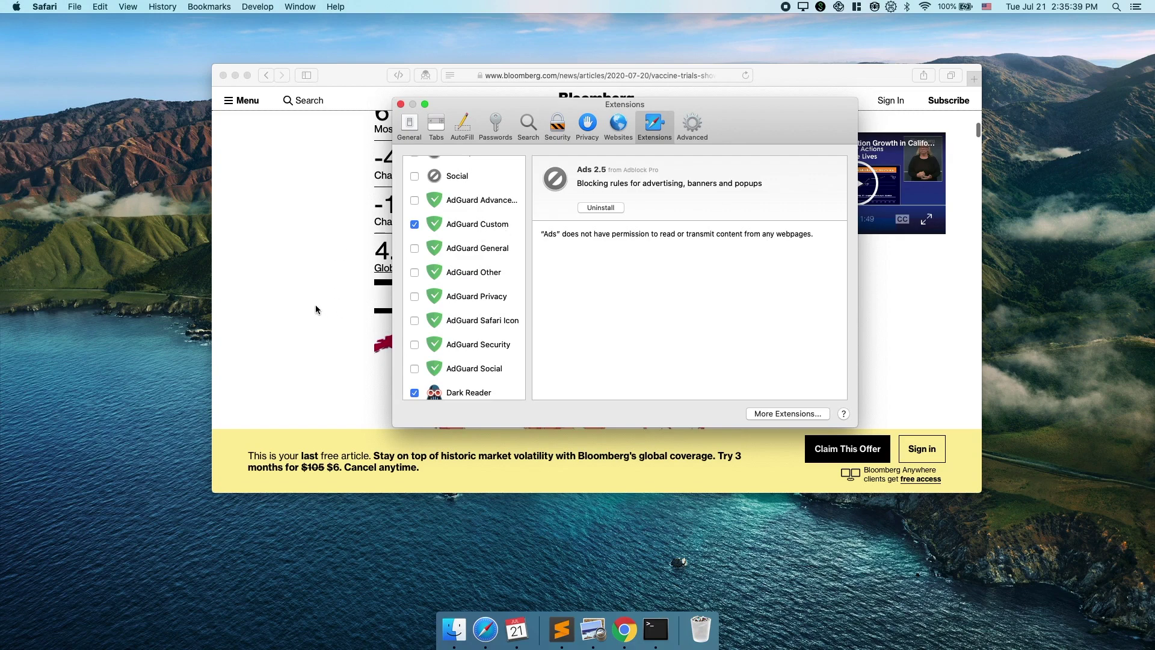
# - Search Launchpad for 'adguard' and launch AdGuard for Safari
pyautogui.press('F4')
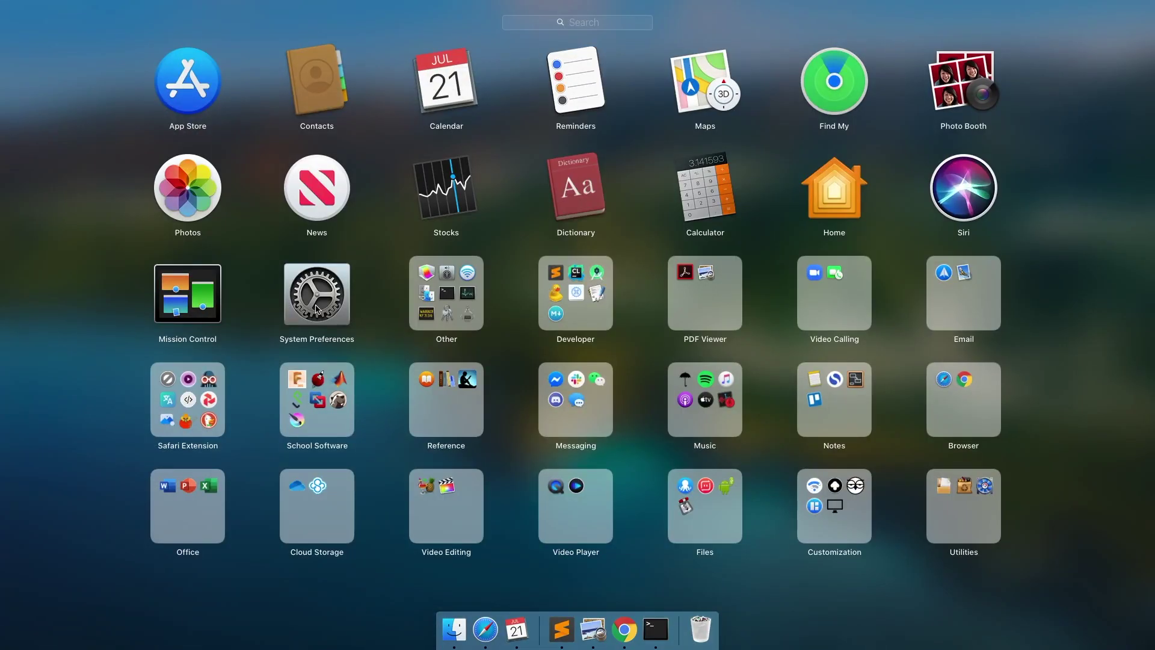
pyautogui.press('F4')
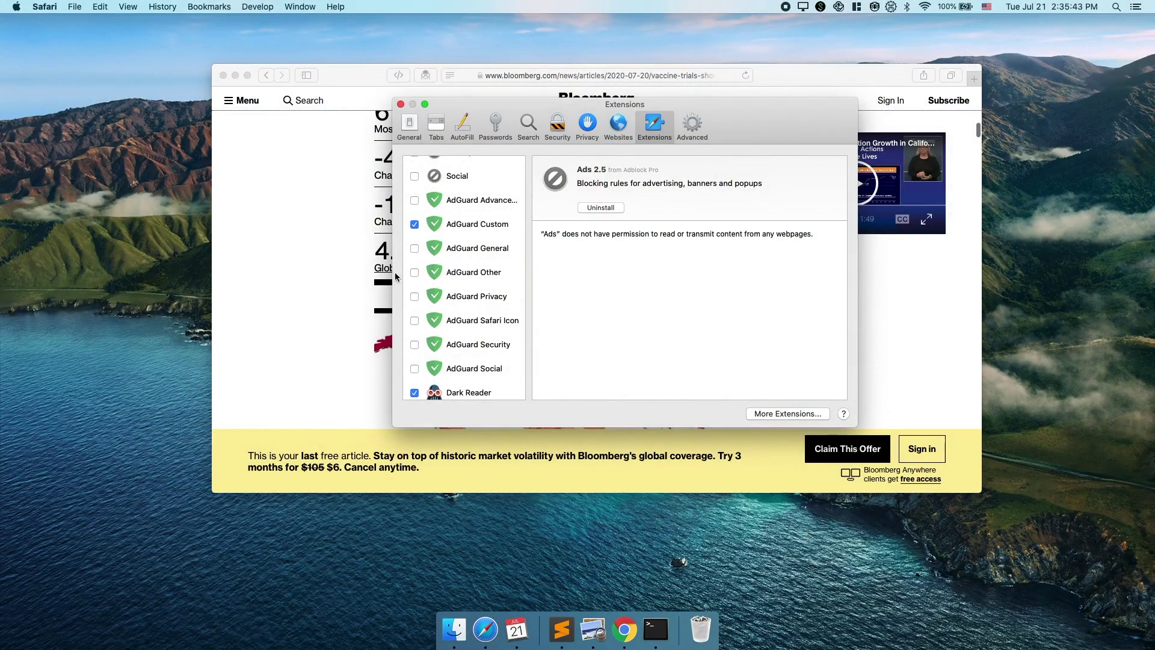
pyautogui.press('F4')
pyautogui.write('adguard')
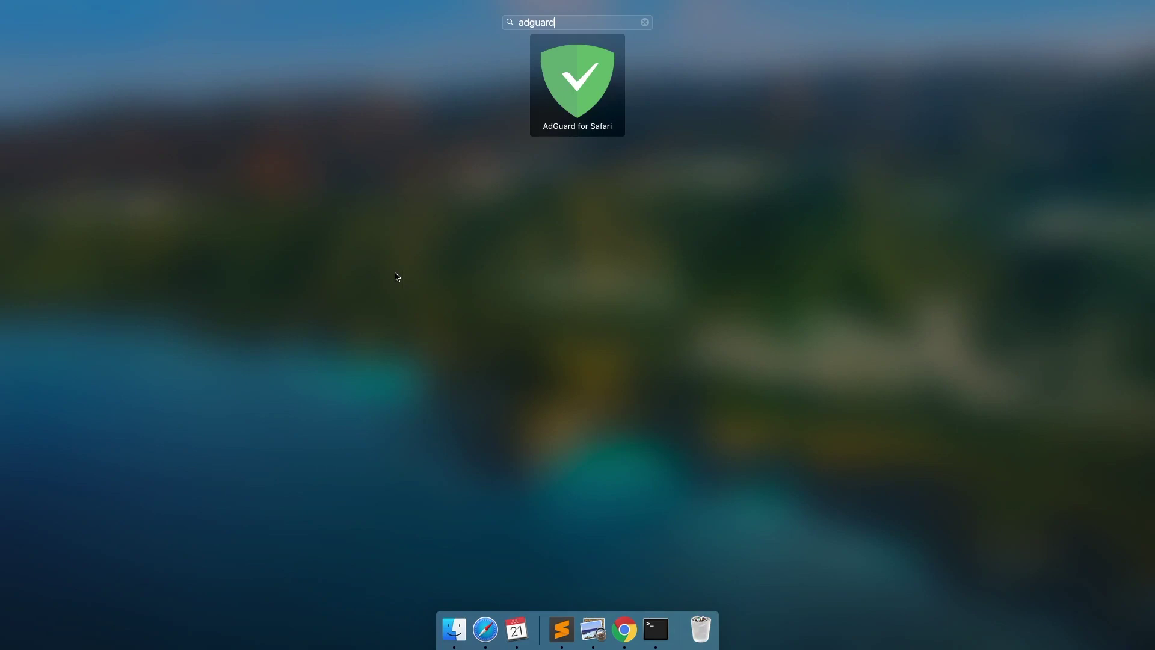
pyautogui.press('Return')
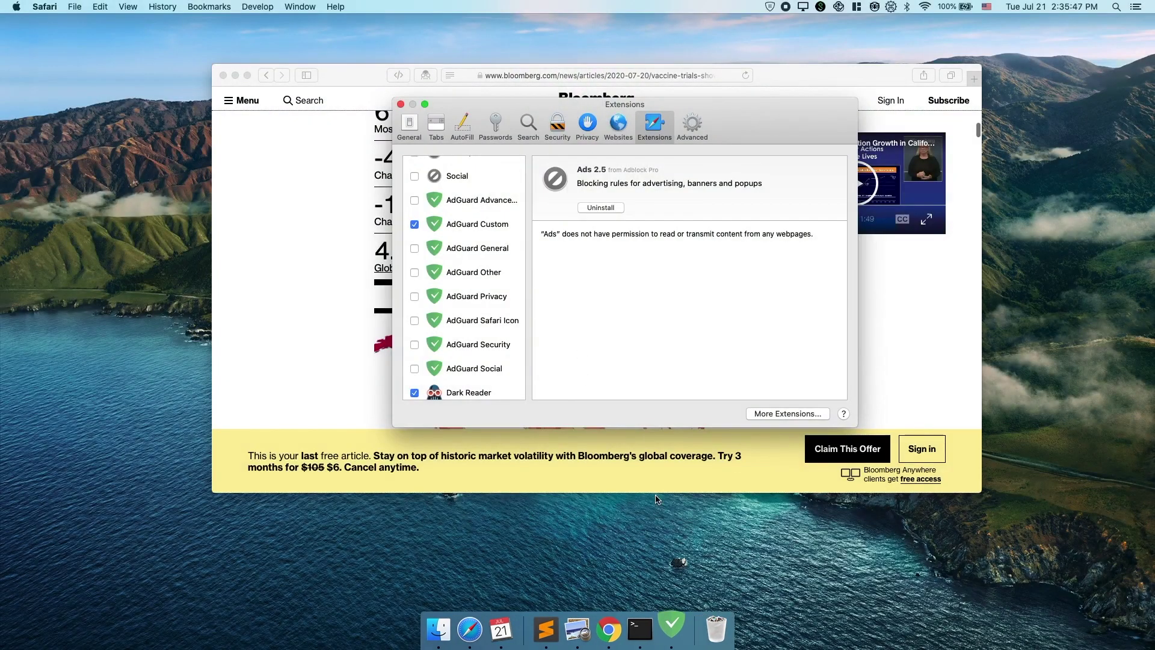
# - Move the Extensions and AdGuard windows apart and show AdGuard's User Rules with the duckduckgo.com rule
pyautogui.moveTo(497, 103); pyautogui.dragTo(749, 144)
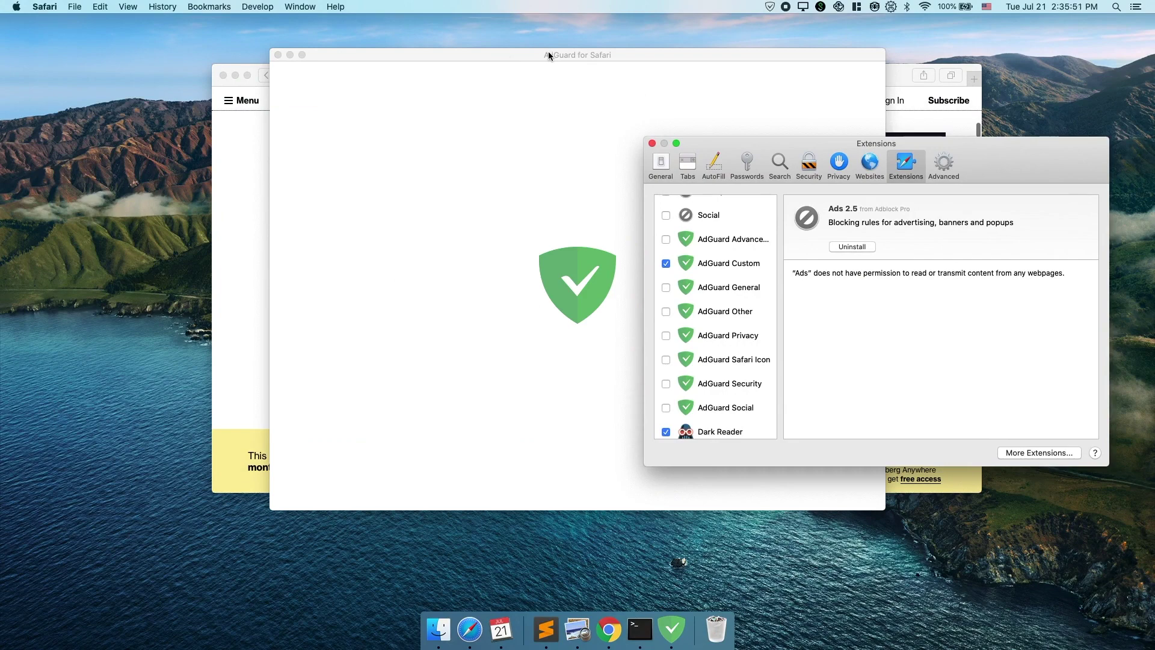
pyautogui.moveTo(548, 53); pyautogui.dragTo(438, 54)
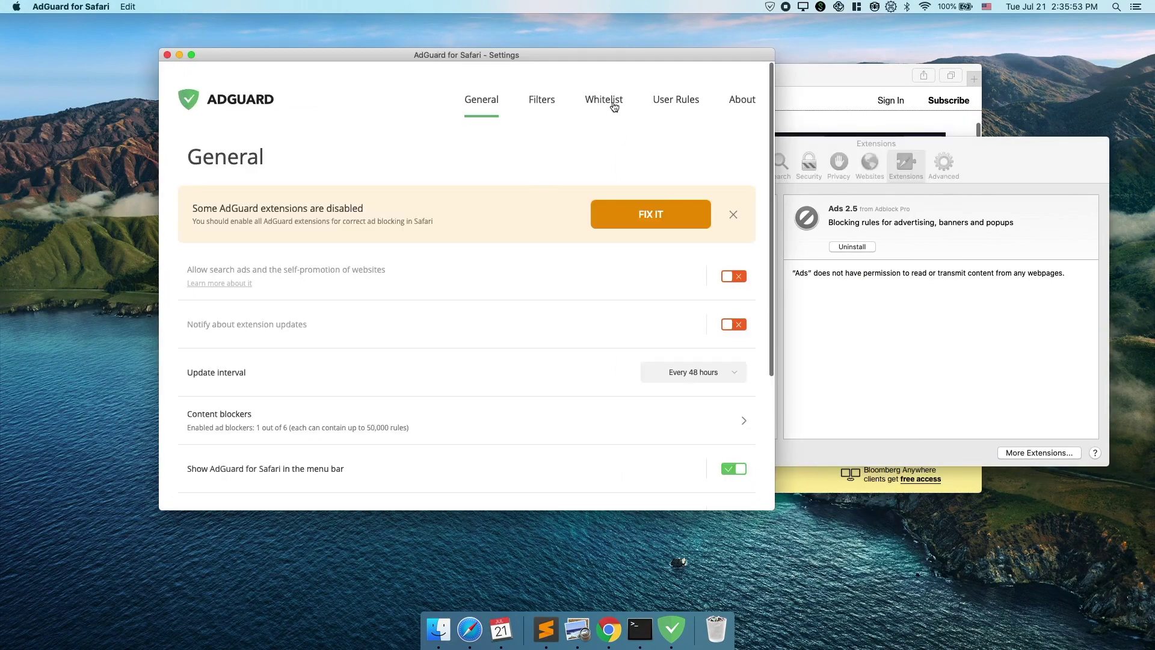
pyautogui.click(667, 107)
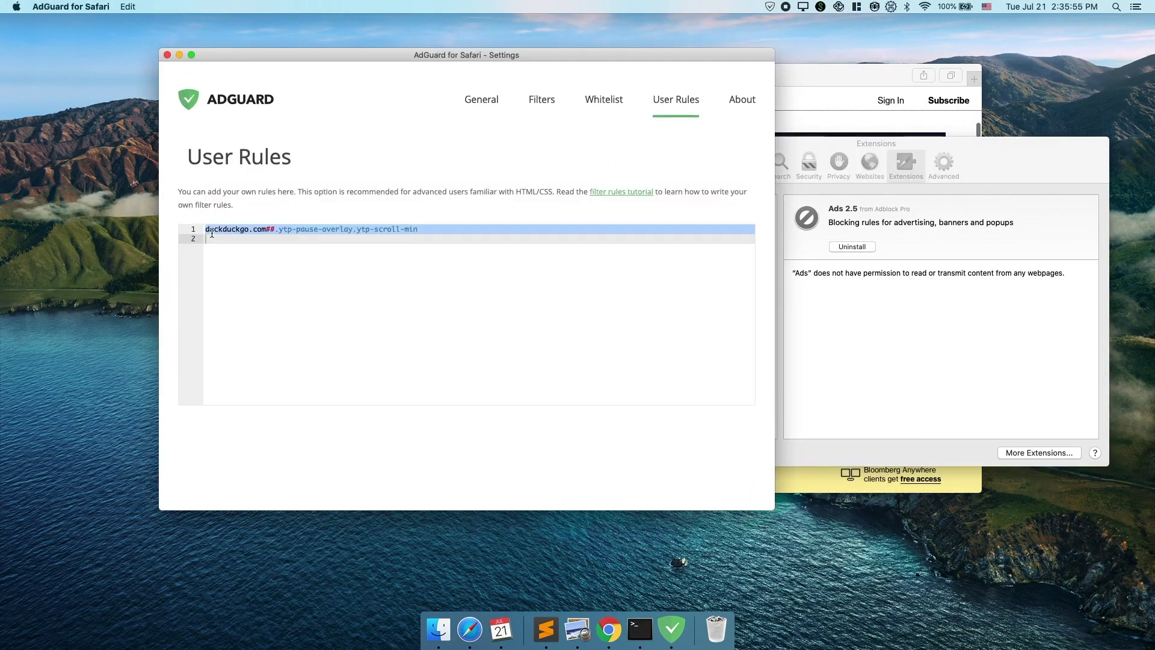
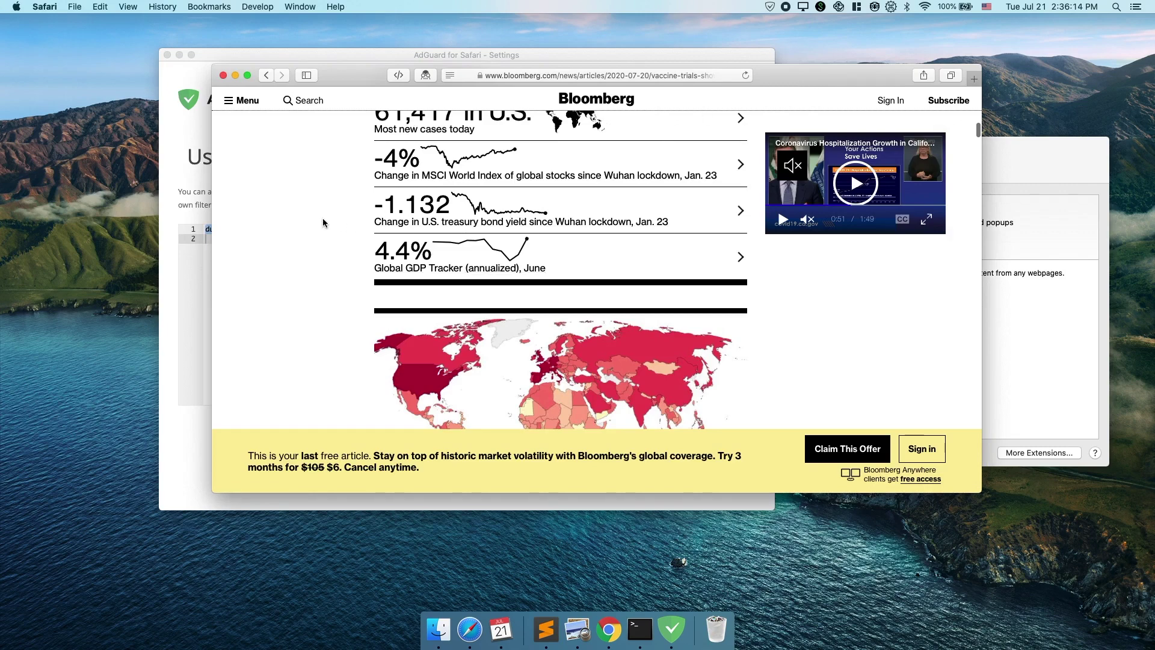
# - Open DuckDuckGo in a new tab and search for the person's name
pyautogui.press('super+t')
pyautogui.write('duck')
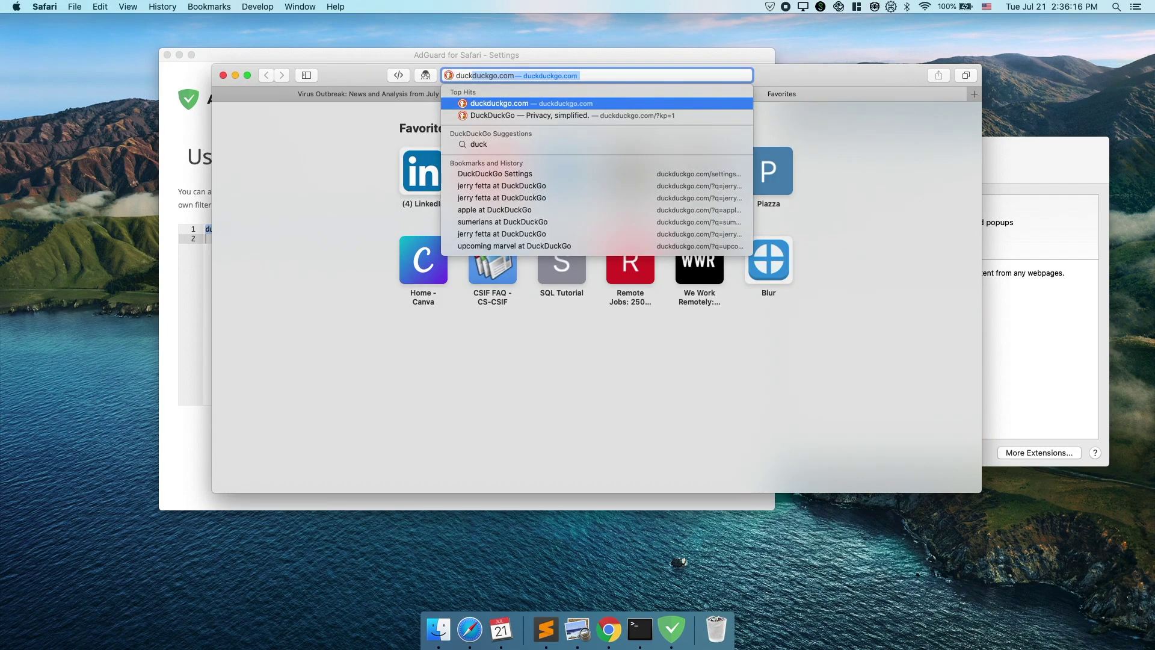
pyautogui.press('Return')
pyautogui.write('j')
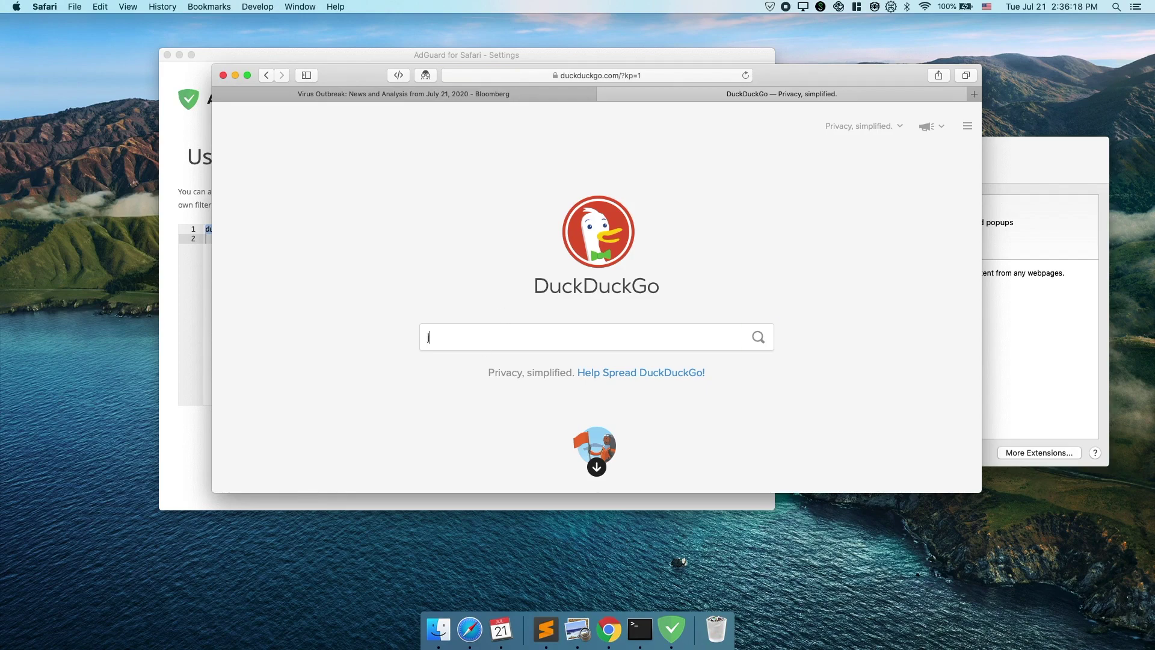
pyautogui.write('erry fetta')
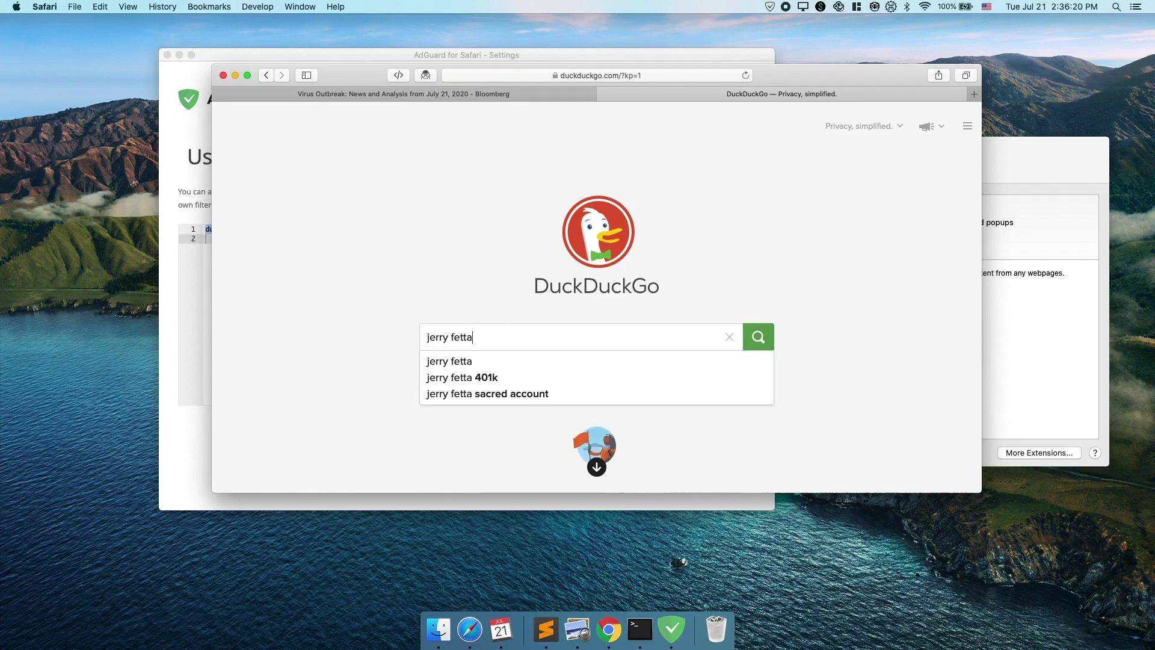
pyautogui.press('Return')
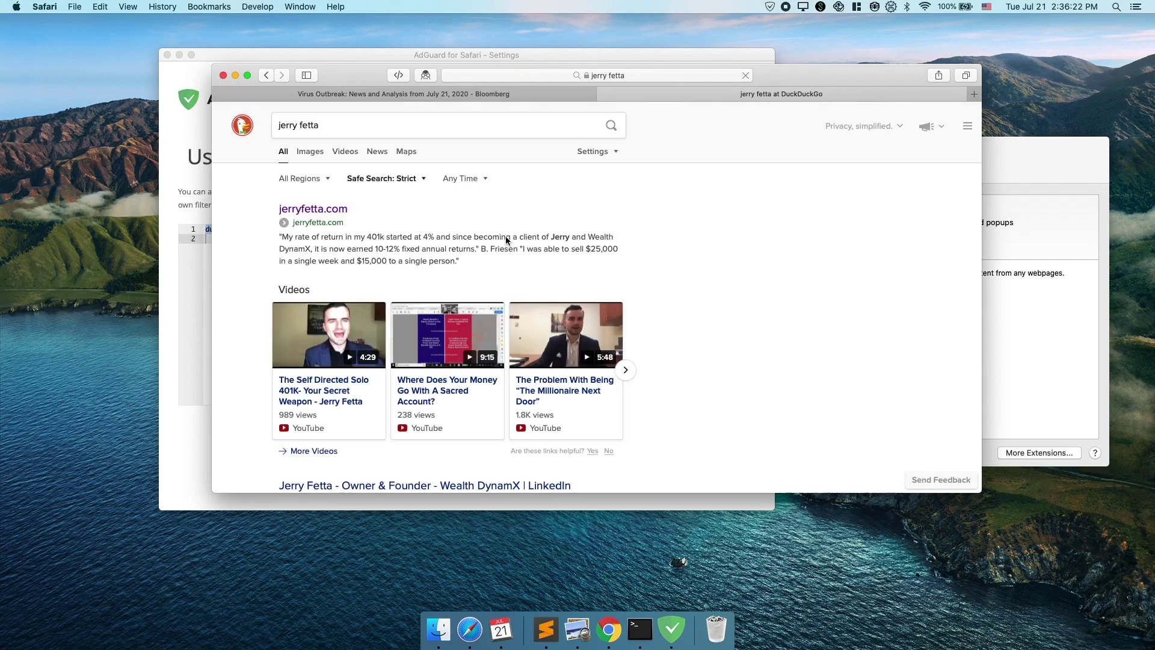
# - Play the first Videos result inline, then pause it
pyautogui.click(345, 151)
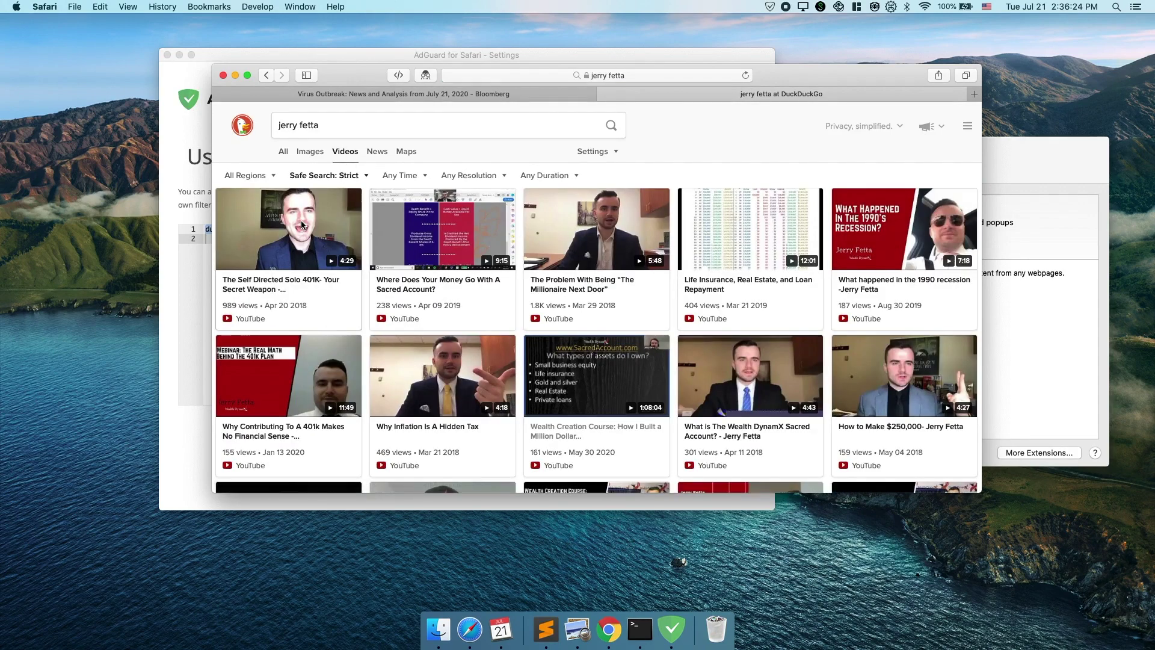
pyautogui.click(303, 225)
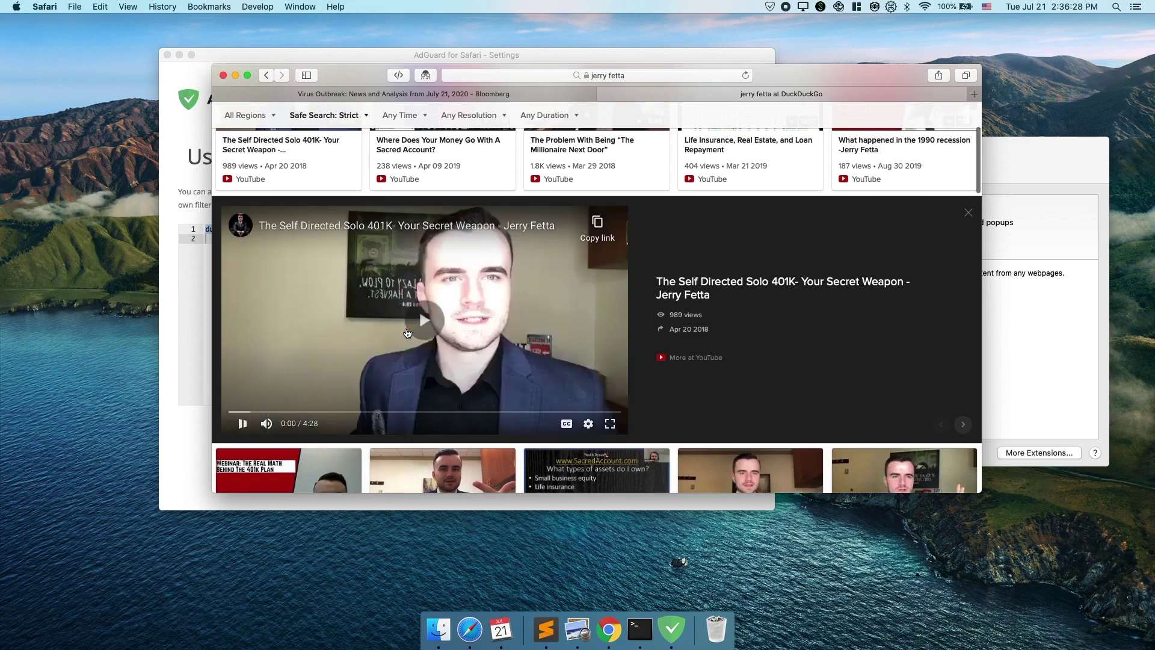
pyautogui.click(446, 315)
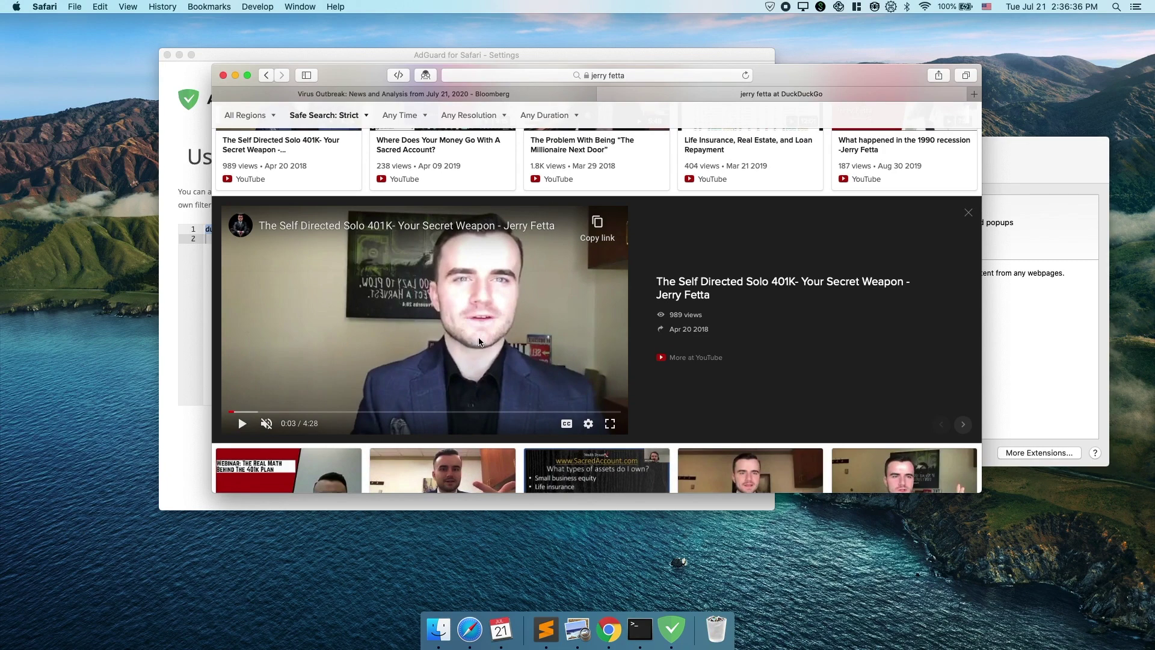
pyautogui.scroll(2, 511, 330)
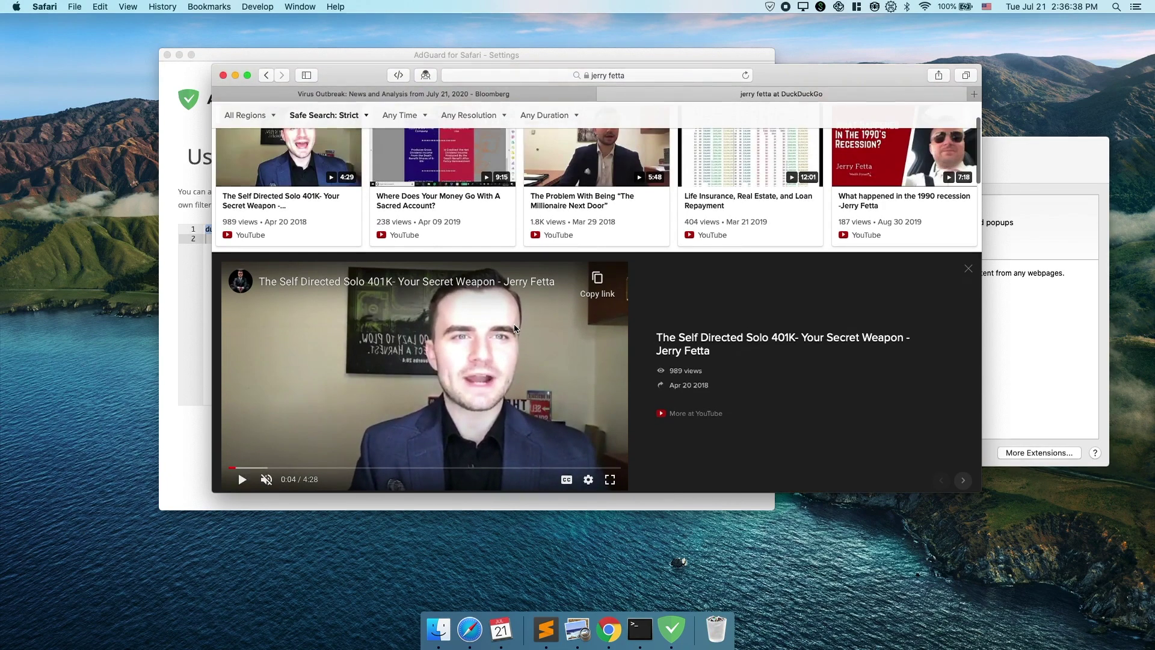
pyautogui.scroll(-1, 485, 356)
pyautogui.click(1011, 316)
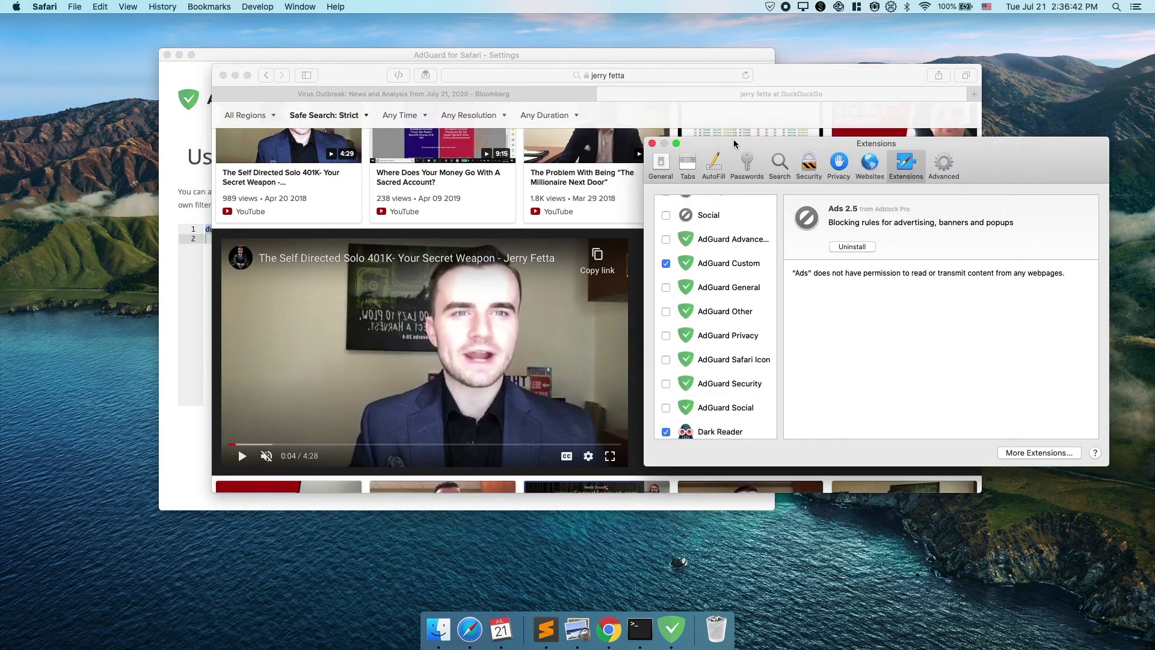
# - Disable the AdGuard Custom extension in Safari's Extensions preferences
pyautogui.moveTo(782, 145); pyautogui.dragTo(624, 123)
pyautogui.scroll(1, 584, 244)
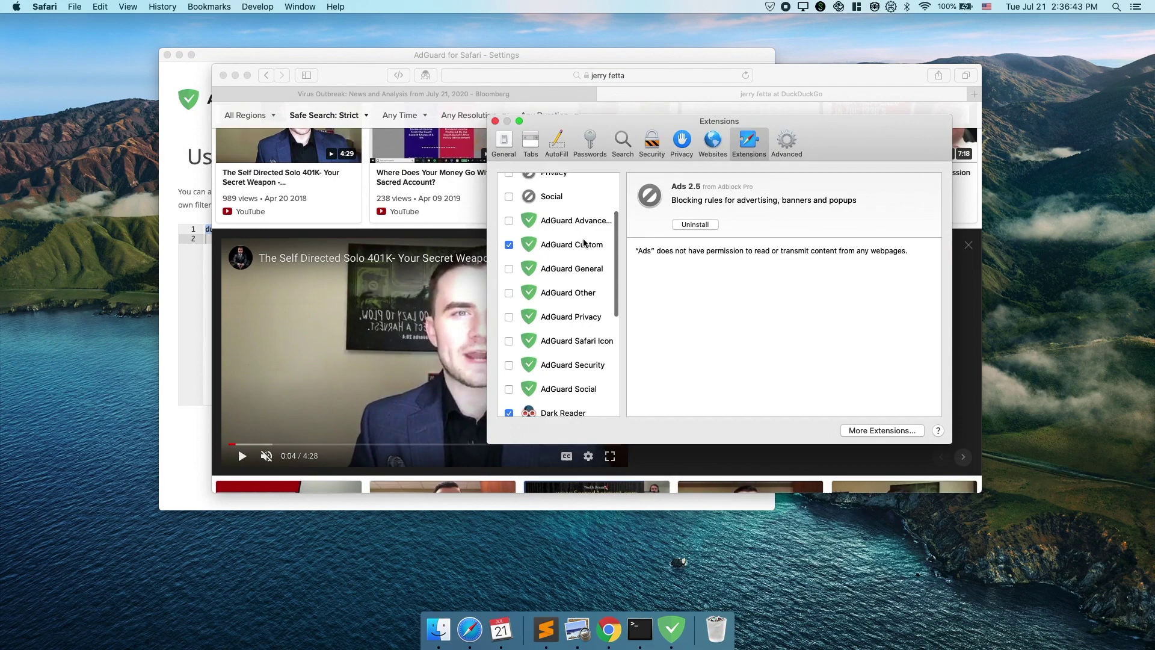
pyautogui.click(509, 247)
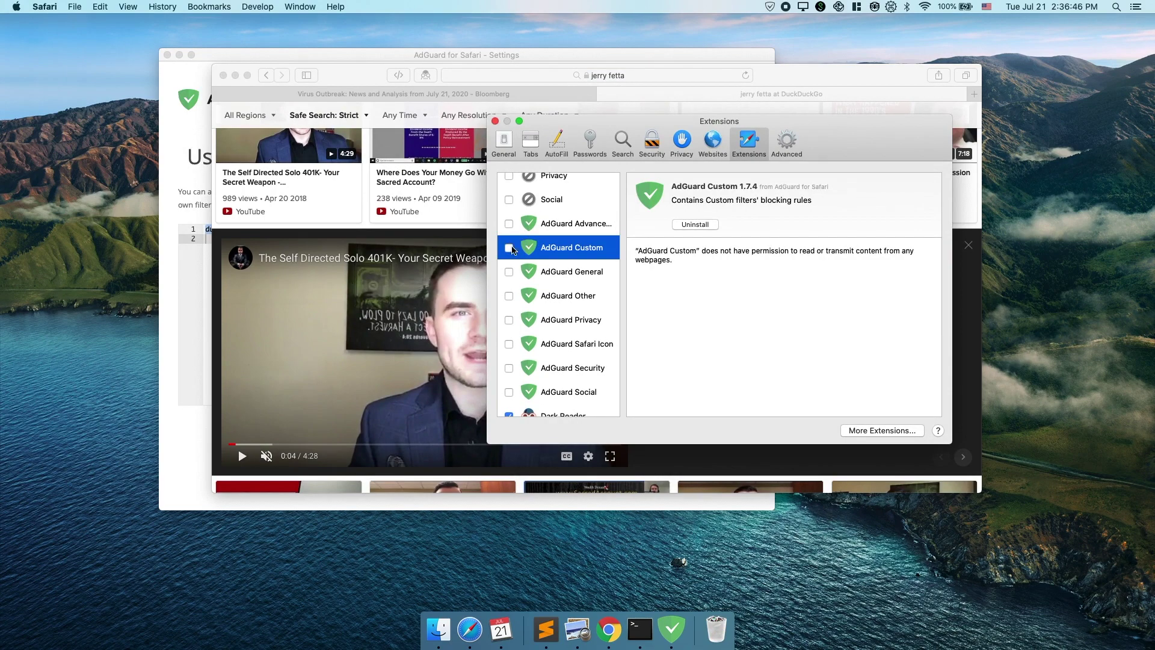
# - Reload the DuckDuckGo video results page
pyautogui.click(966, 288)
pyautogui.scroll(2, 712, 307)
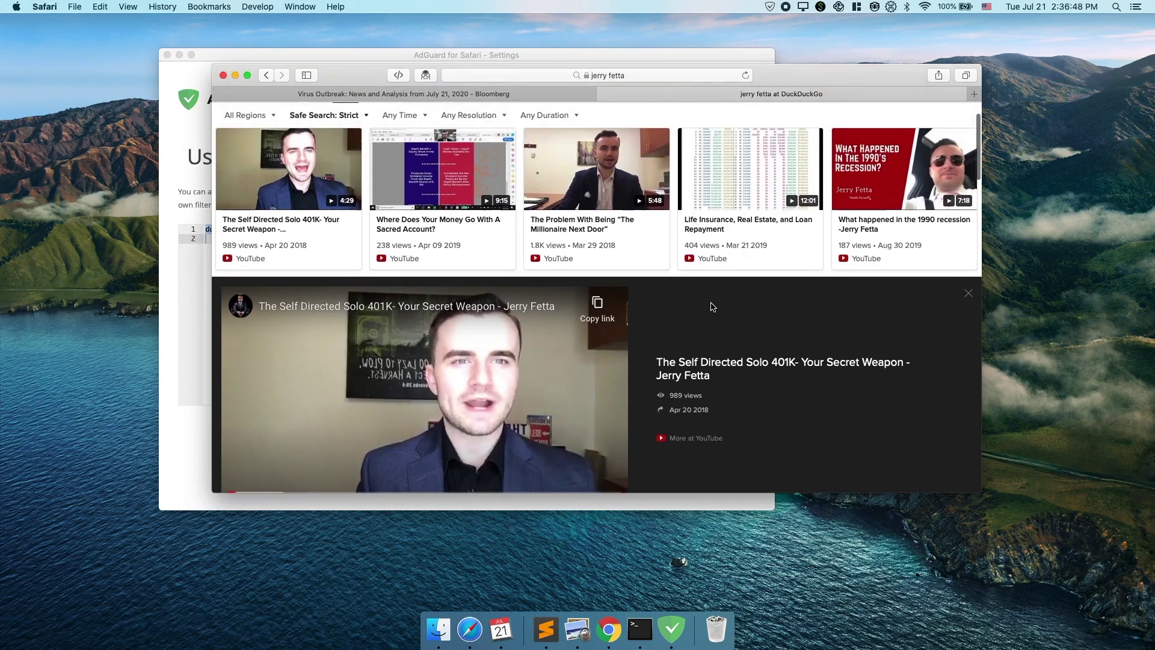
pyautogui.press('super+r')
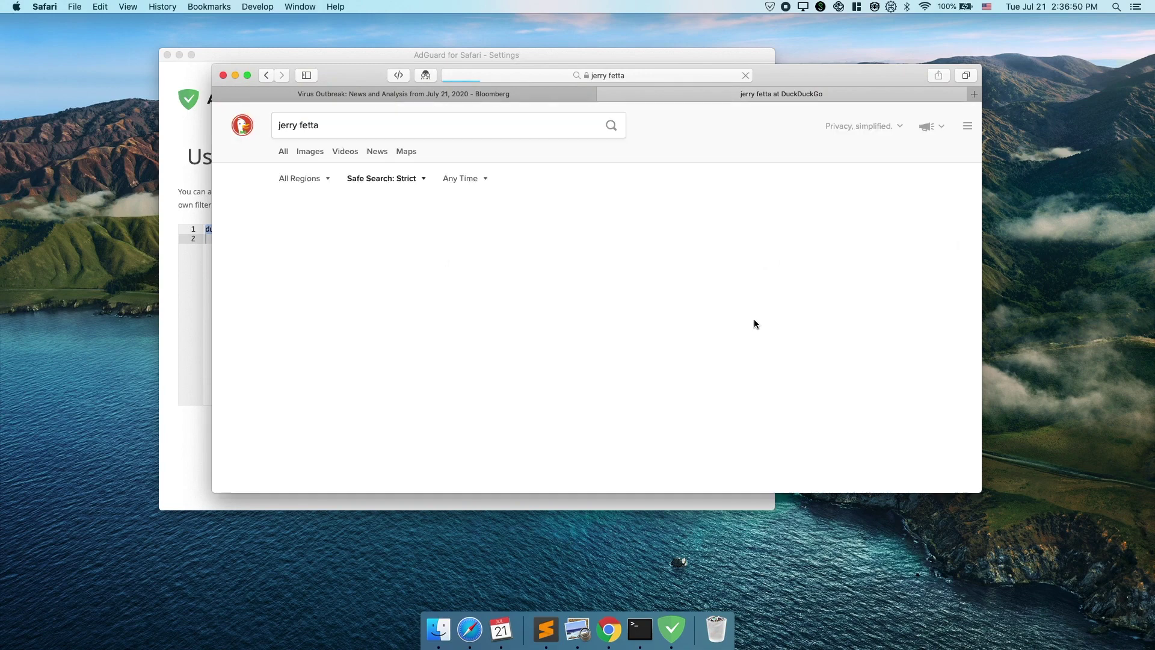
# - Pause the reloaded inline video and erase the previous query from the DuckDuckGo search box
pyautogui.scroll(-2, 731, 298)
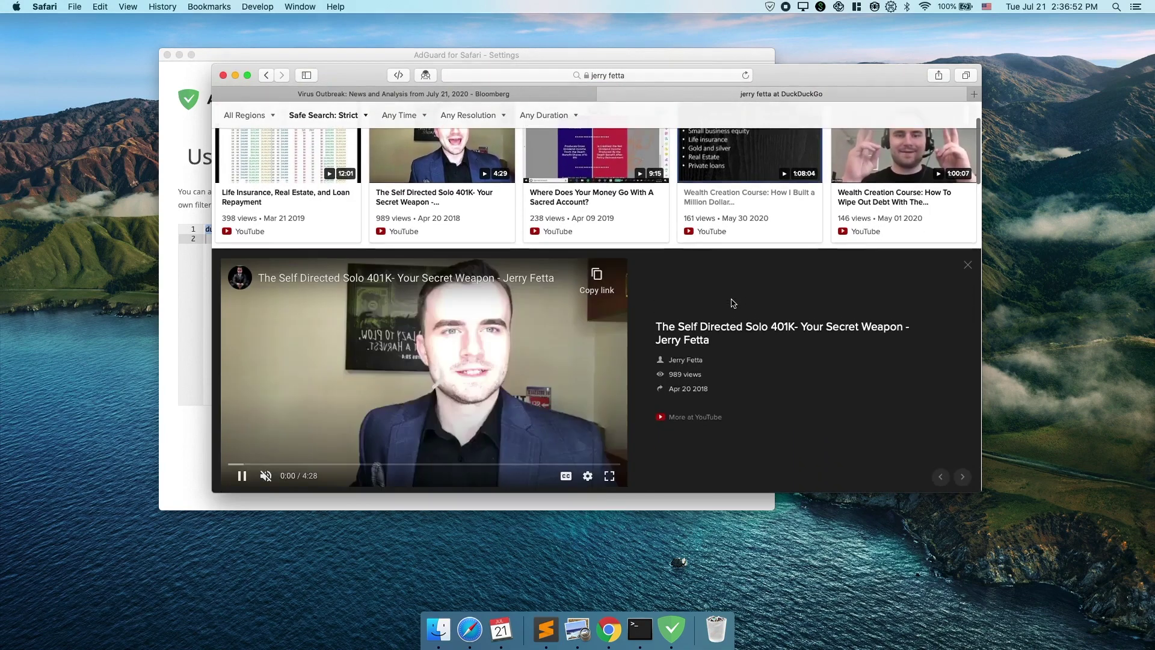
pyautogui.click(472, 380)
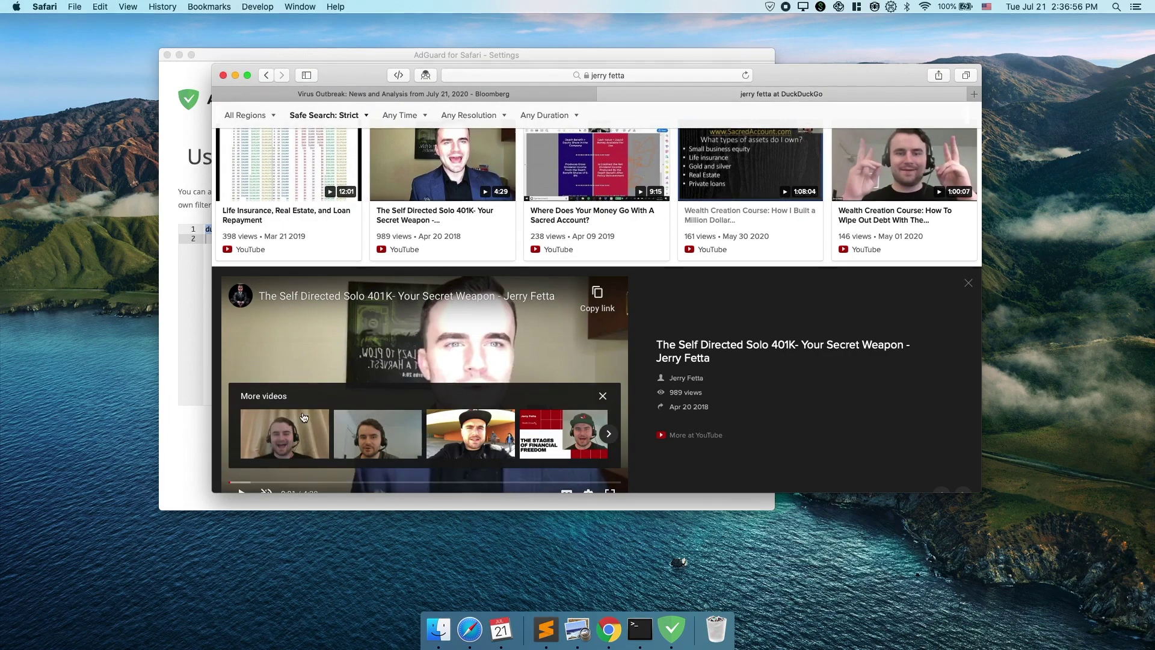
pyautogui.scroll(-2, 385, 421)
pyautogui.scroll(5, 420, 349)
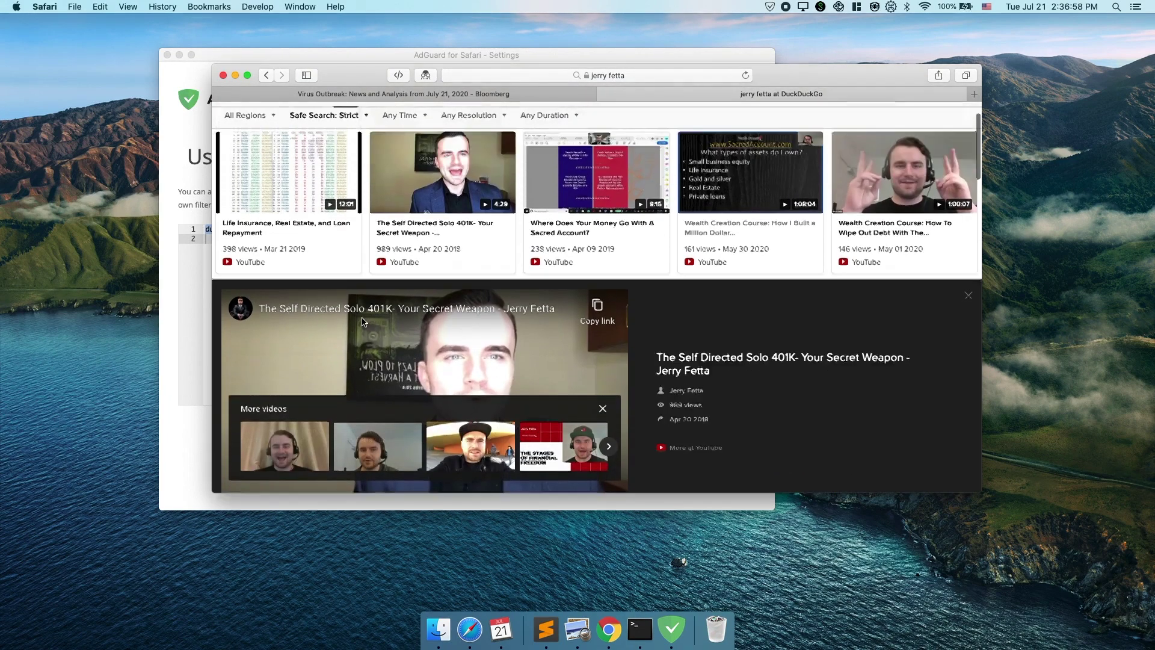
pyautogui.click(346, 125)
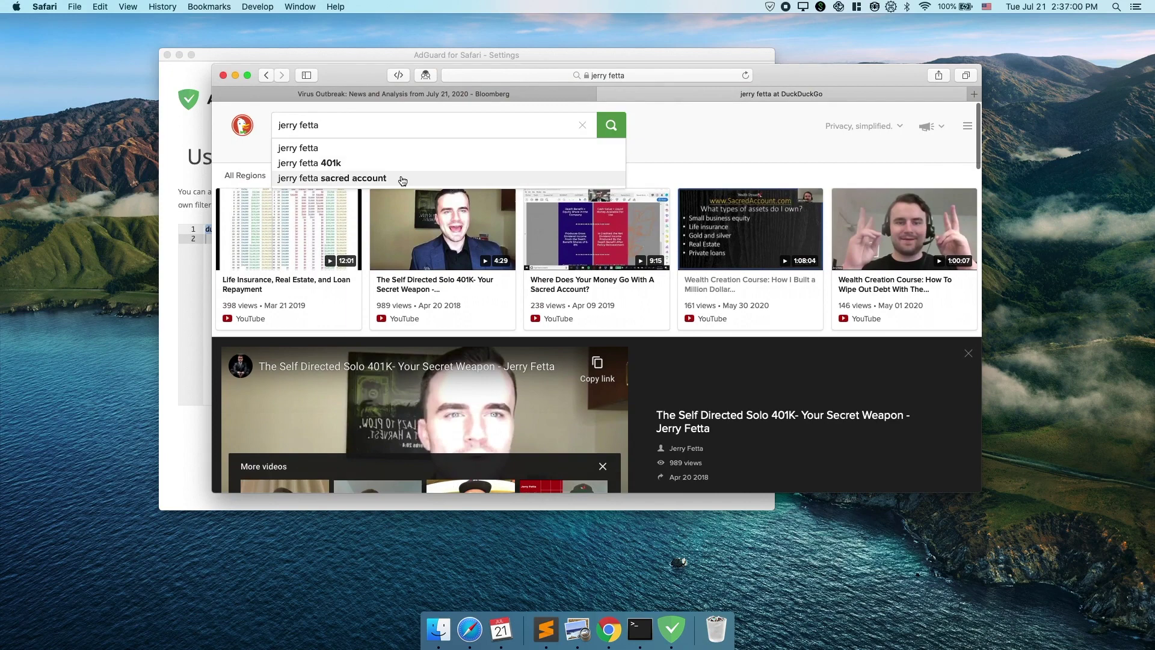
pyautogui.press('super+a')
pyautogui.press('BackSpace')
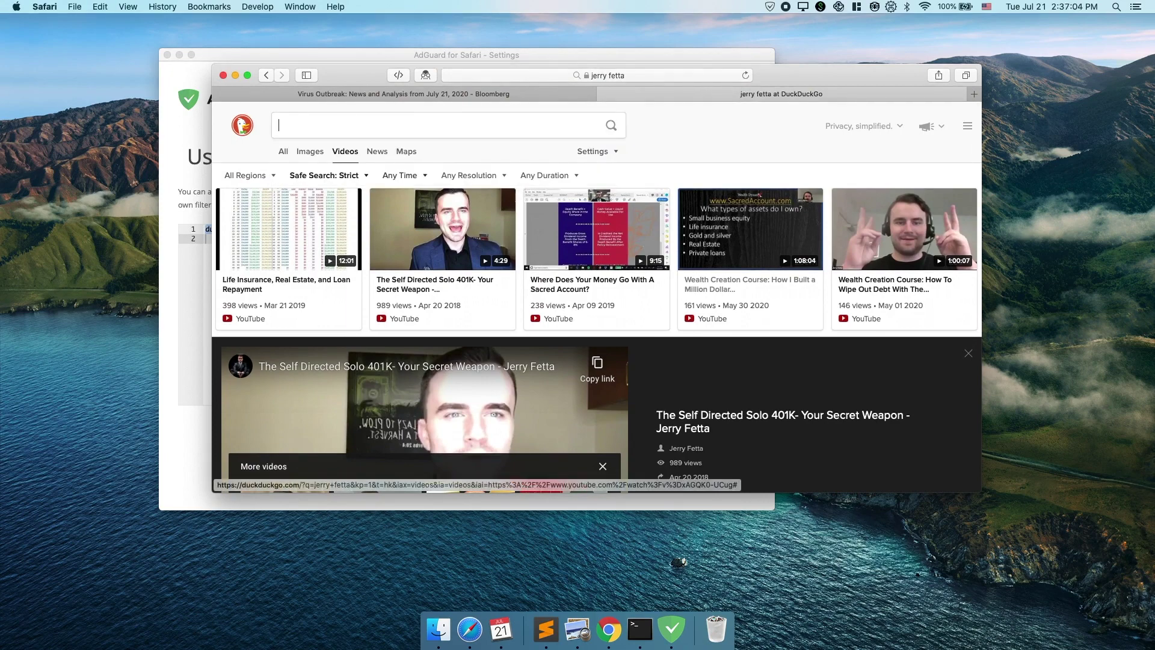
# - Search videos for 'huahua leetcode' and skip the Skyline Problem video ahead to its code slide
pyautogui.write('h')
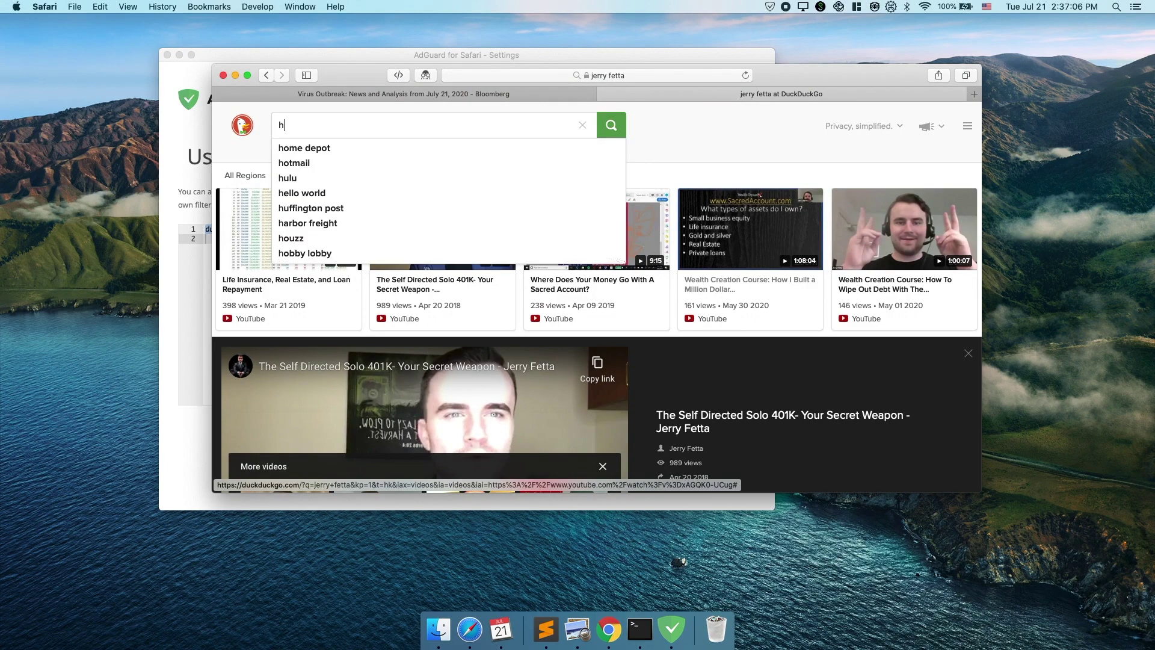
pyautogui.write('uahua leetcode')
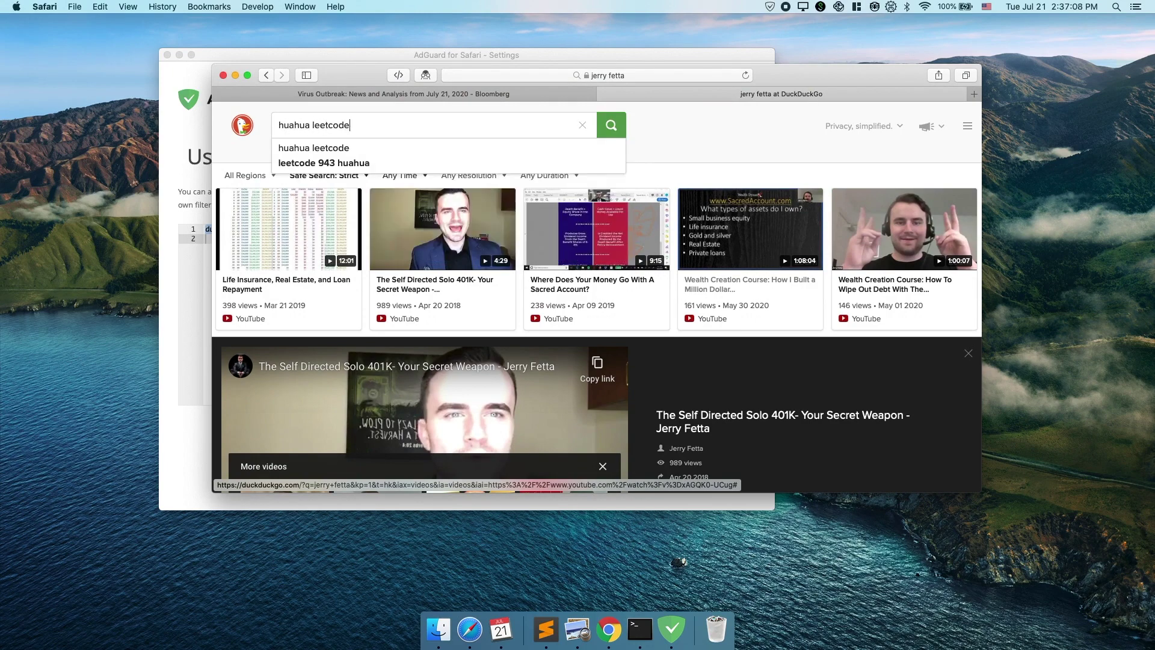
pyautogui.press('Return')
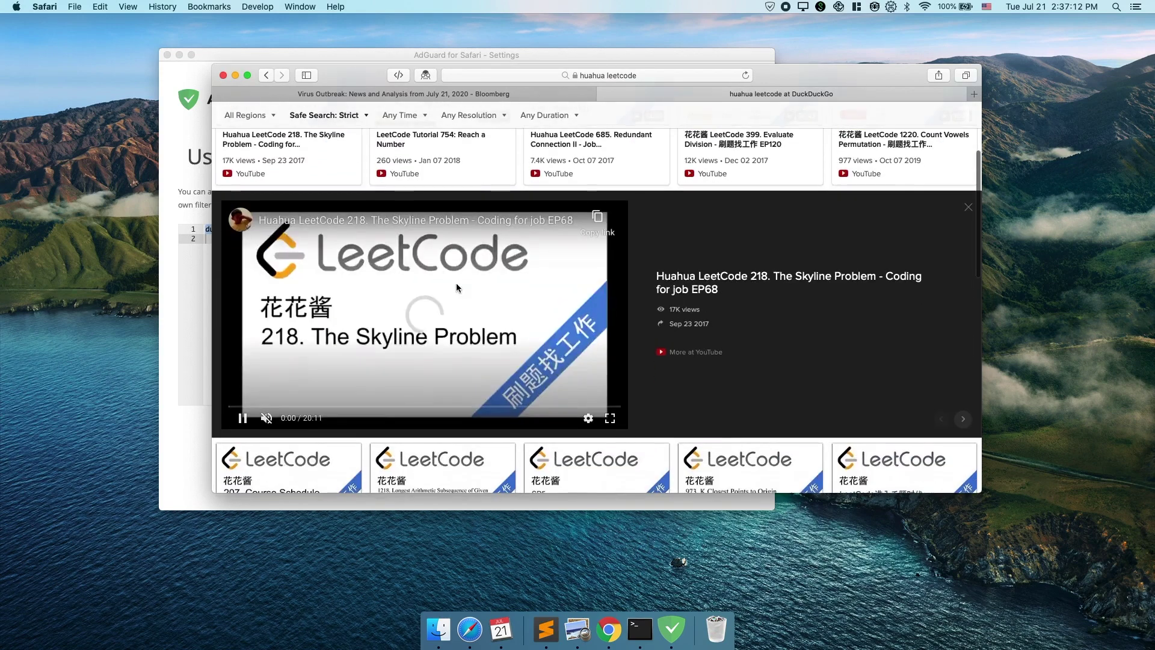
pyautogui.click(270, 407)
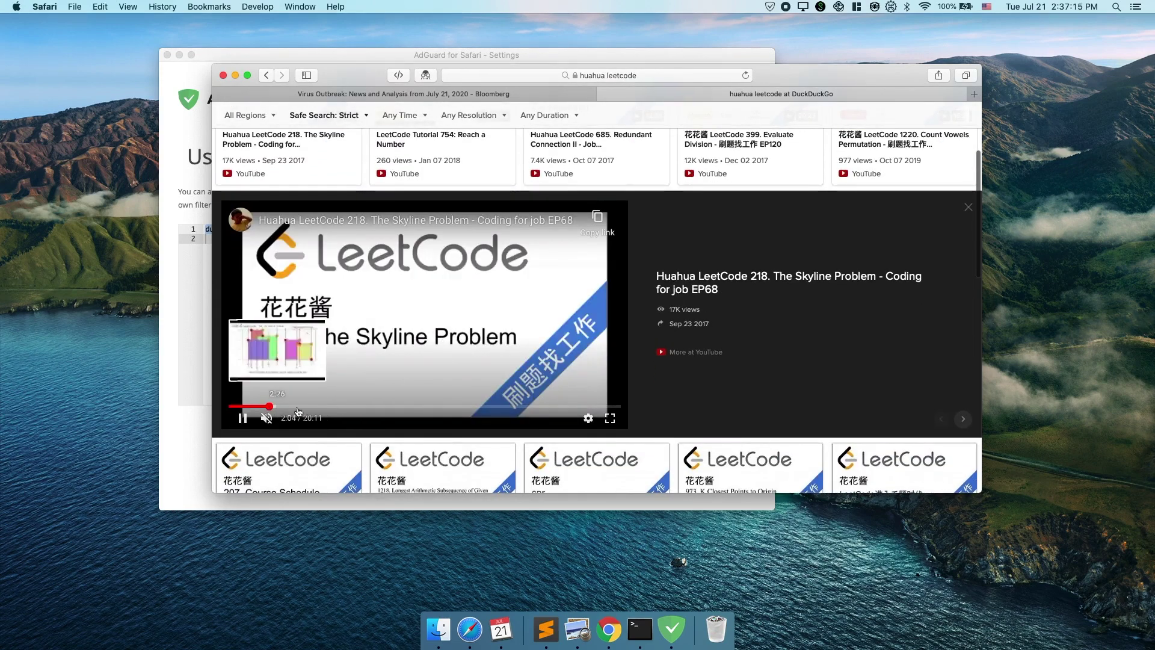
pyautogui.click(373, 407)
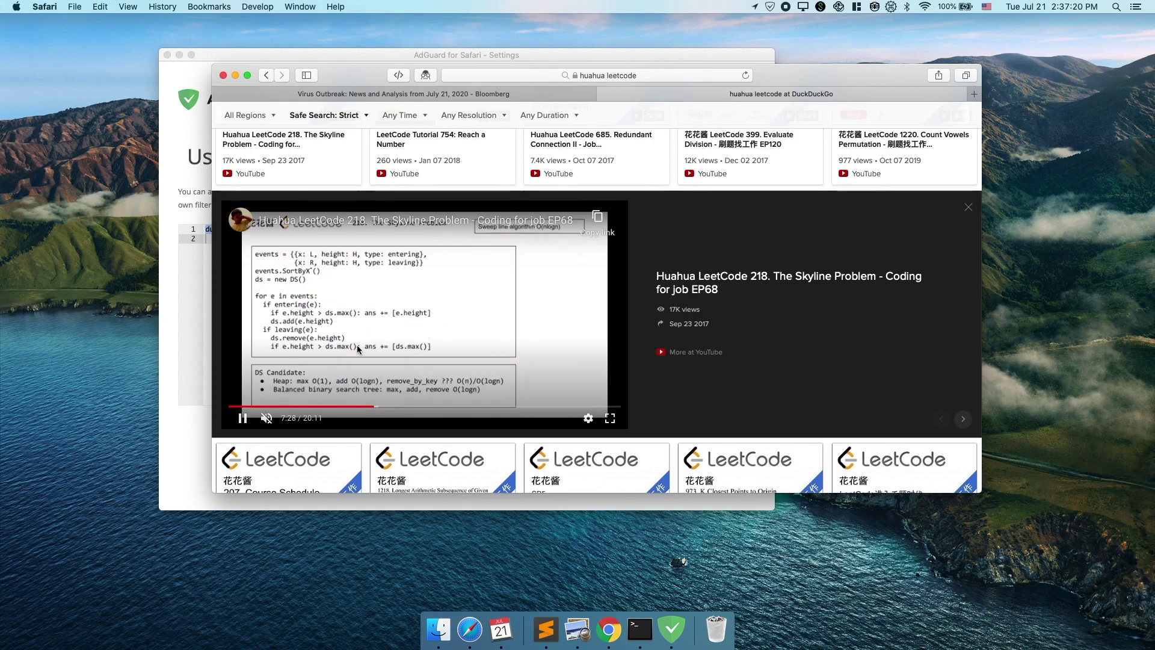
# - Pause the video at about 7:29 and close the More videos panel
pyautogui.click(349, 295)
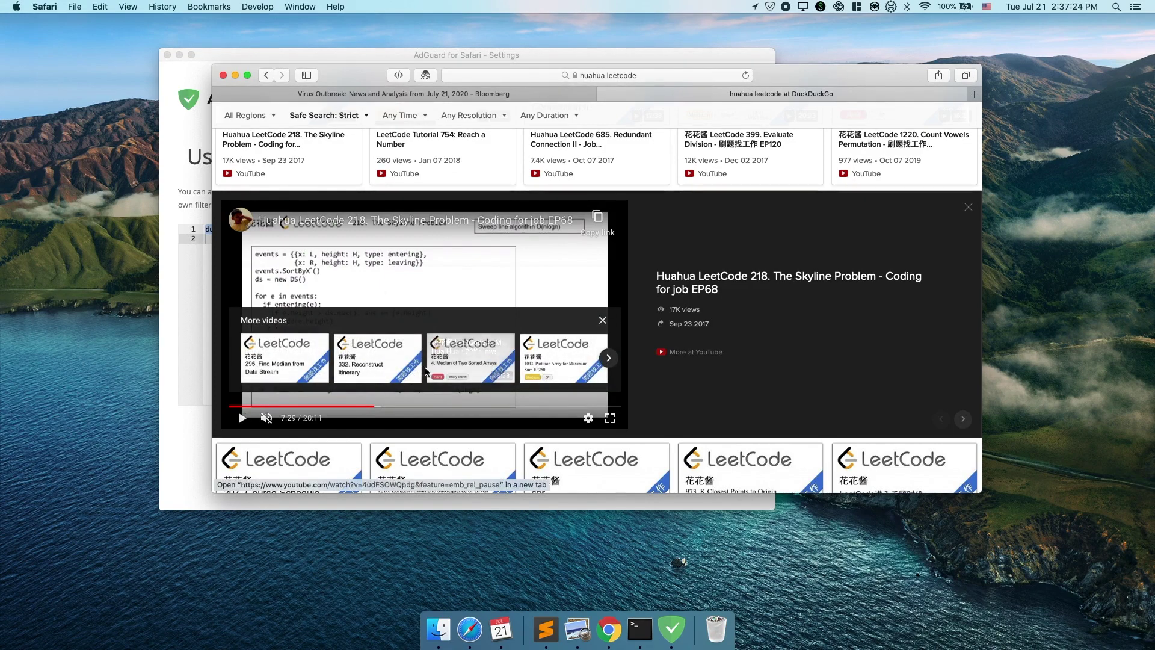
pyautogui.click(603, 321)
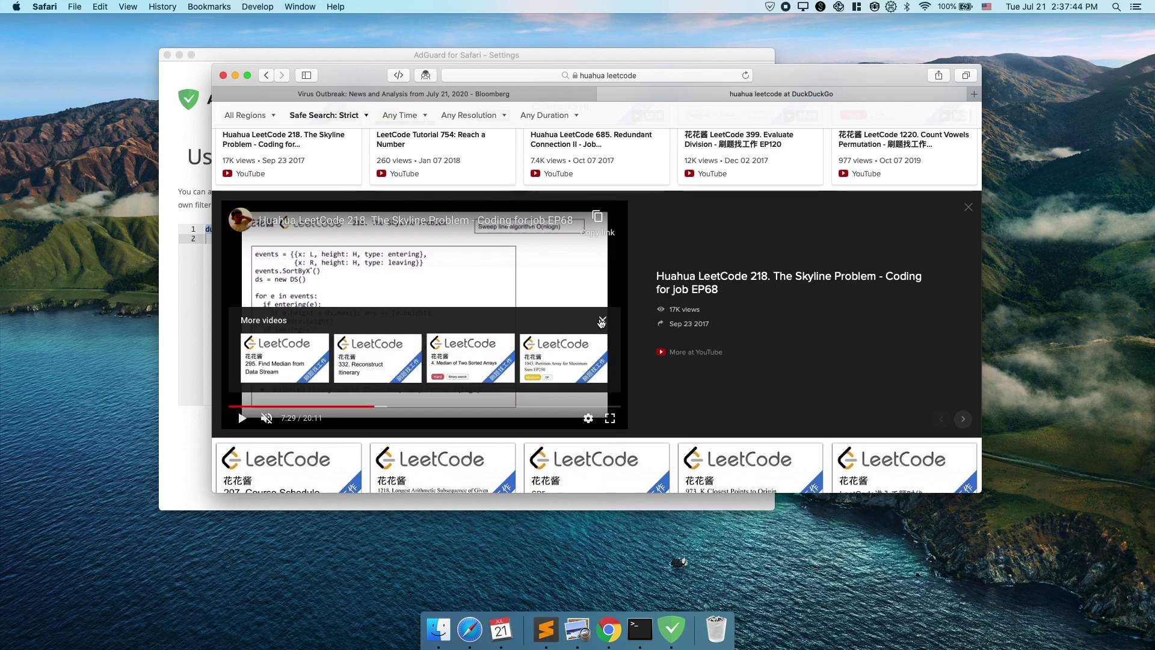
pyautogui.scroll(2, 496, 281)
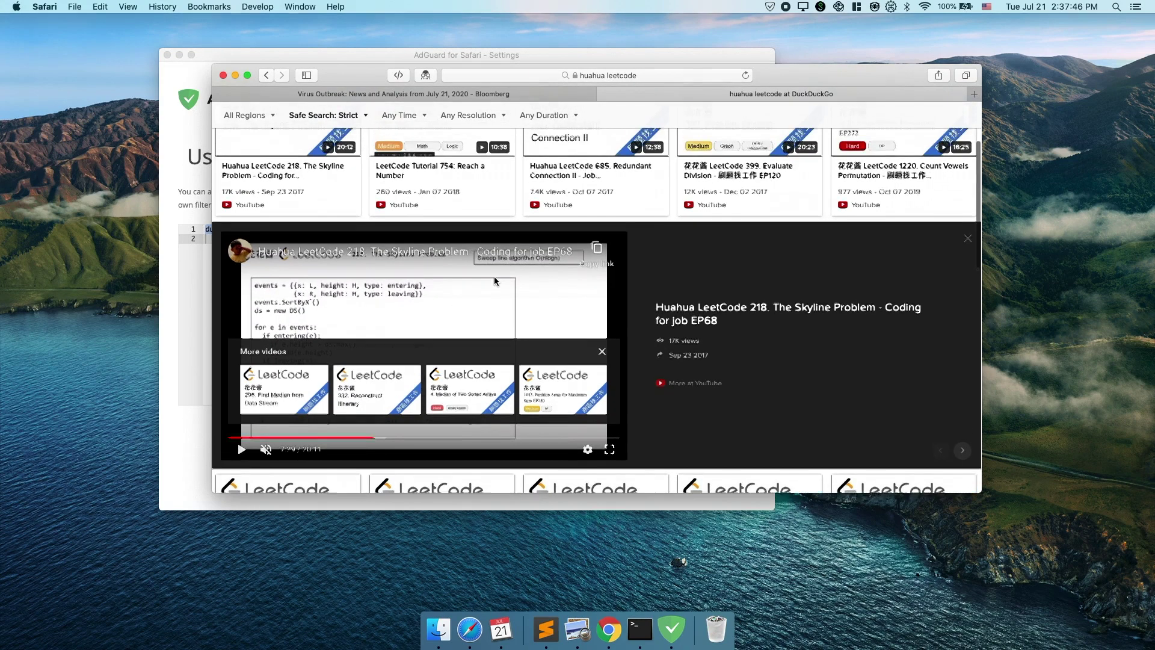
pyautogui.scroll(2, 495, 281)
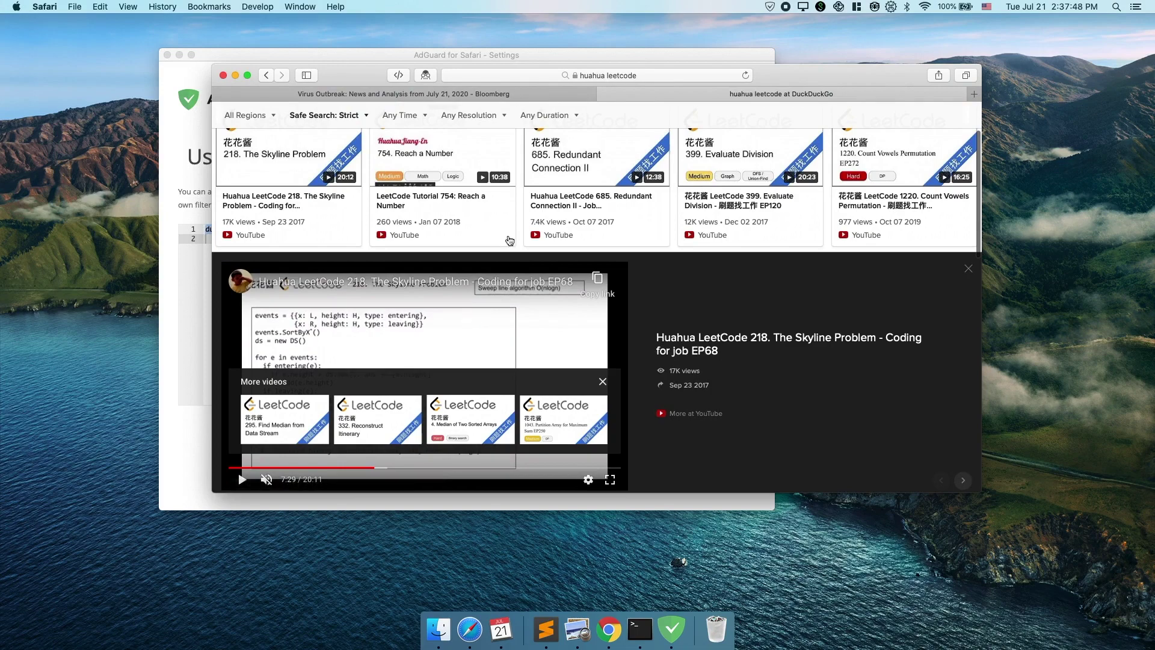
pyautogui.hotkey('ctrl', 'Up')
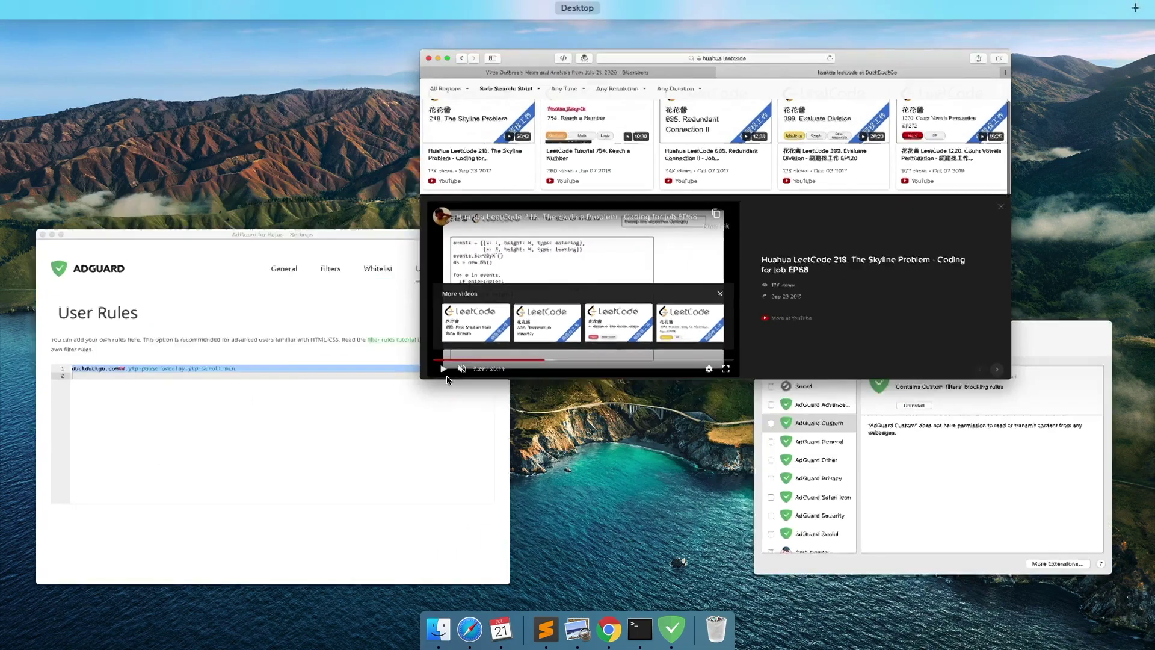
# - Close the DuckDuckGo tab, leaving the Bloomberg vaccine-trials article open
pyautogui.click(933, 457)
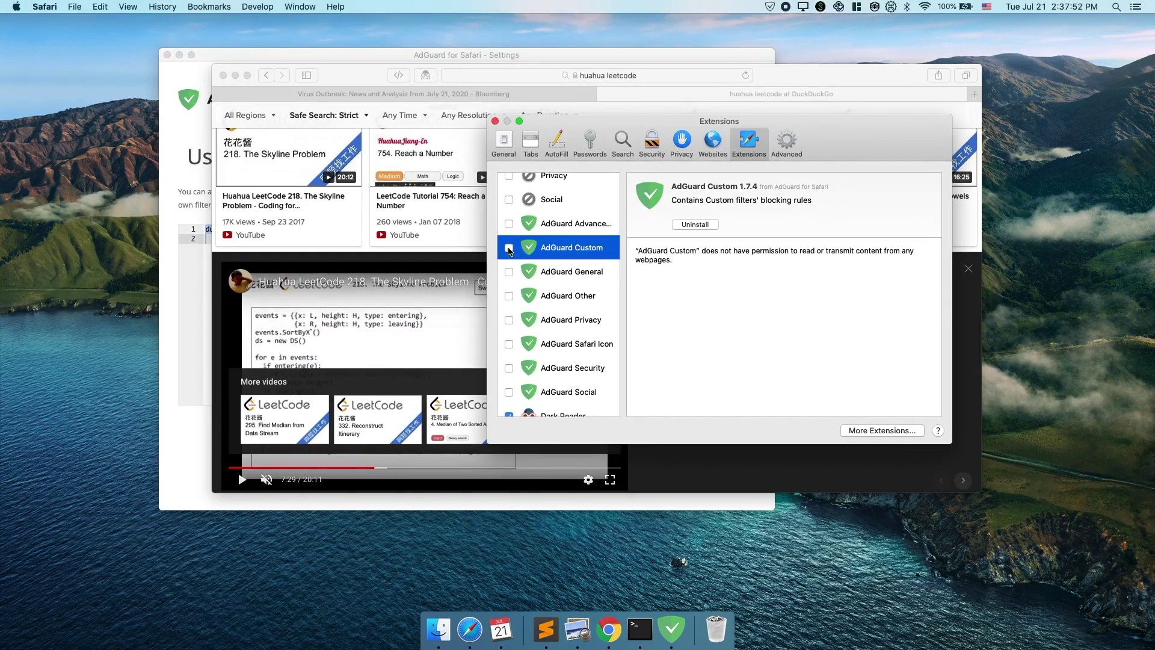
pyautogui.click(689, 445)
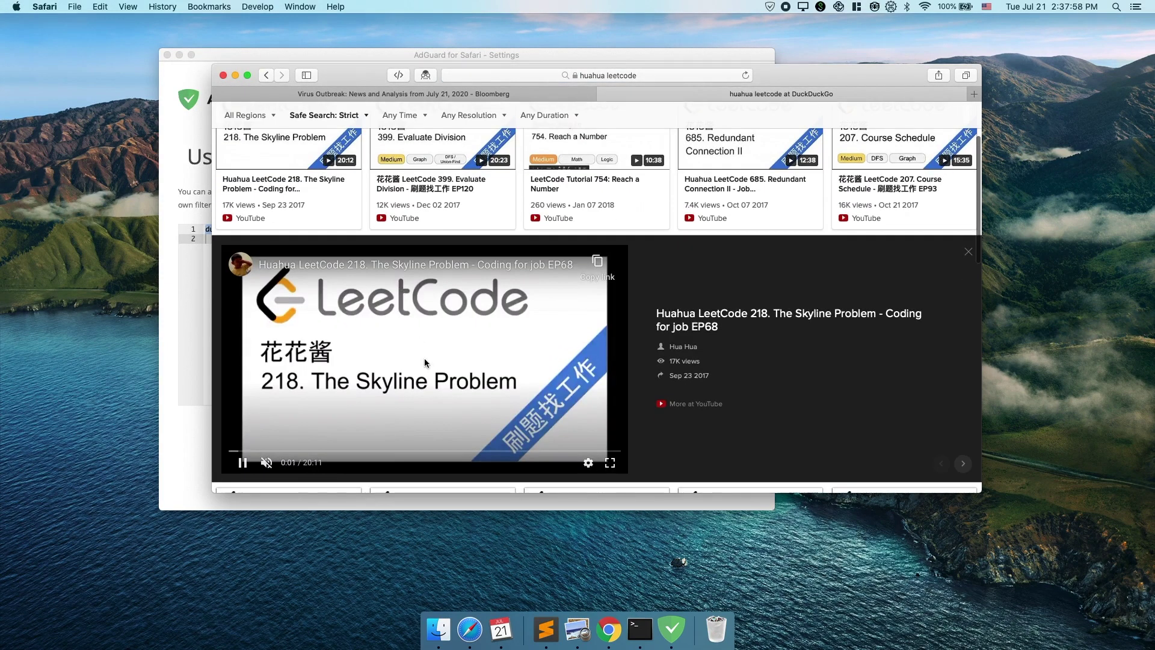
pyautogui.hotkey('ctrl', 'Up')
pyautogui.click(618, 241)
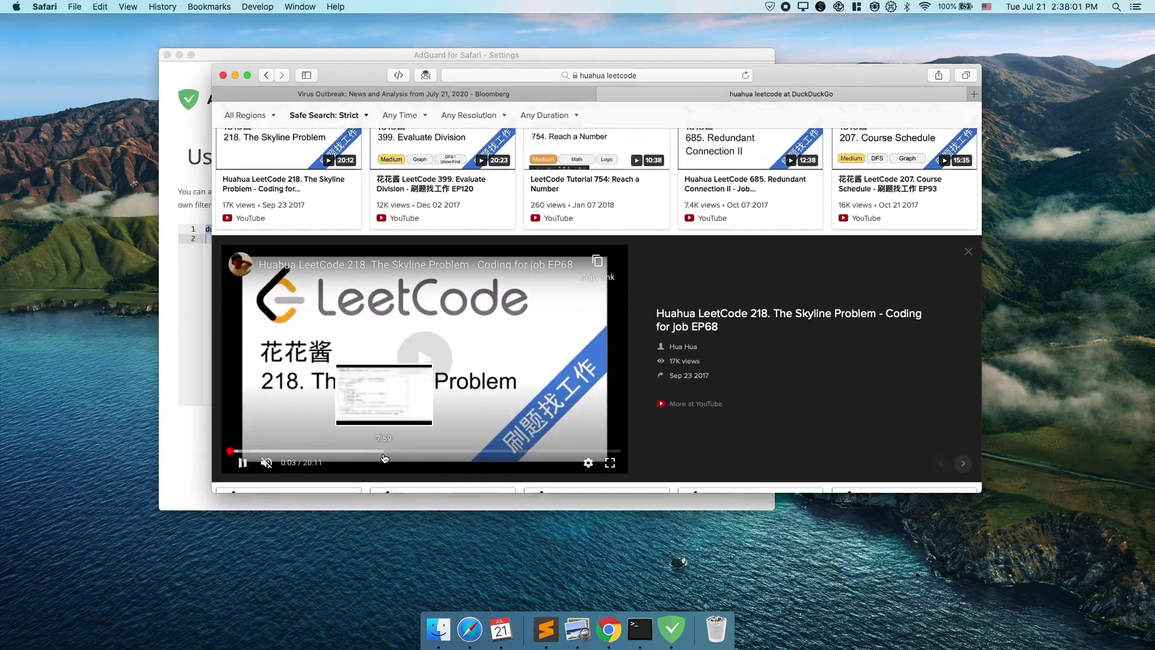
pyautogui.click(379, 452)
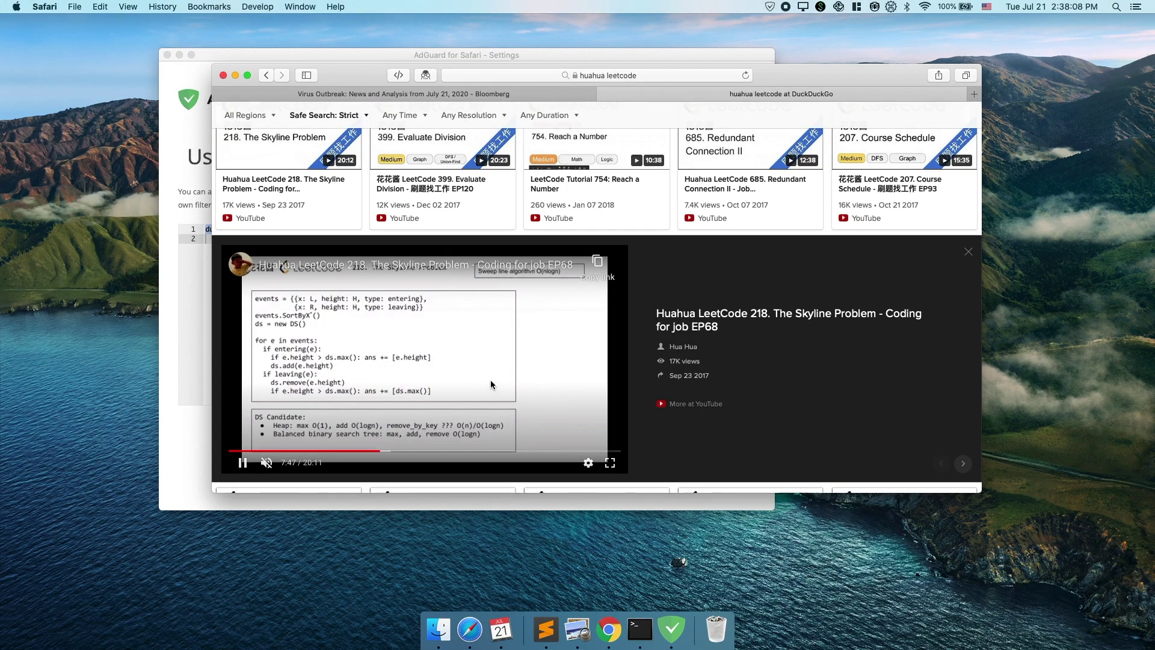
pyautogui.click(605, 94)
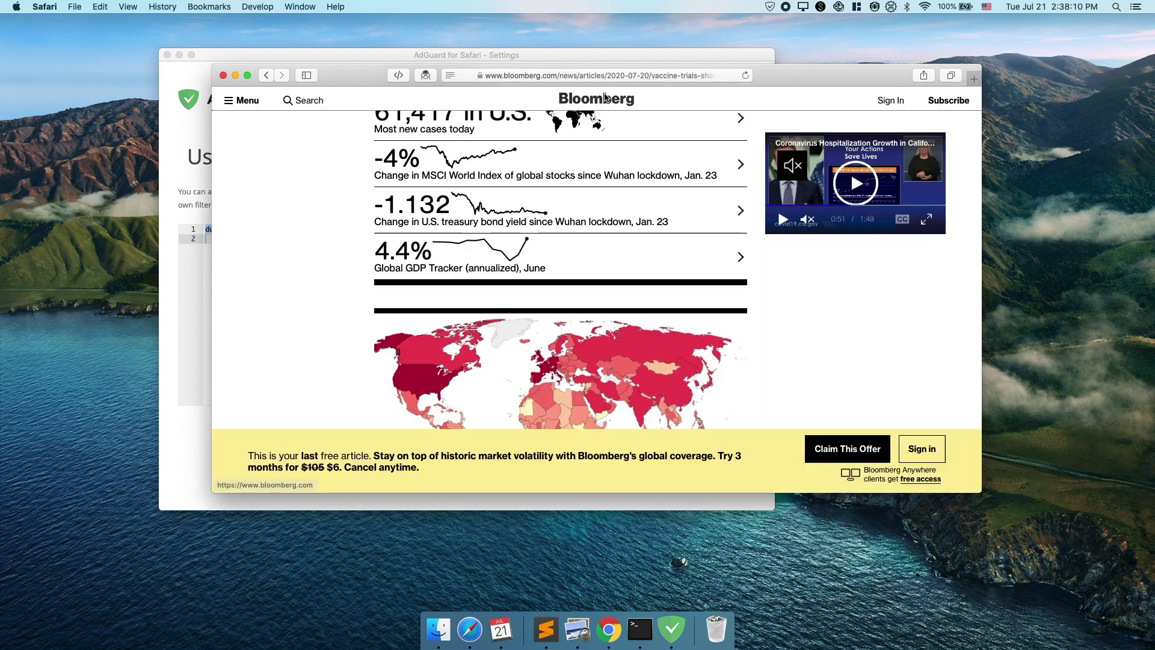
# - Bring Safari's Extensions preferences window to the front
pyautogui.hotkey('ctrl', 'Up')
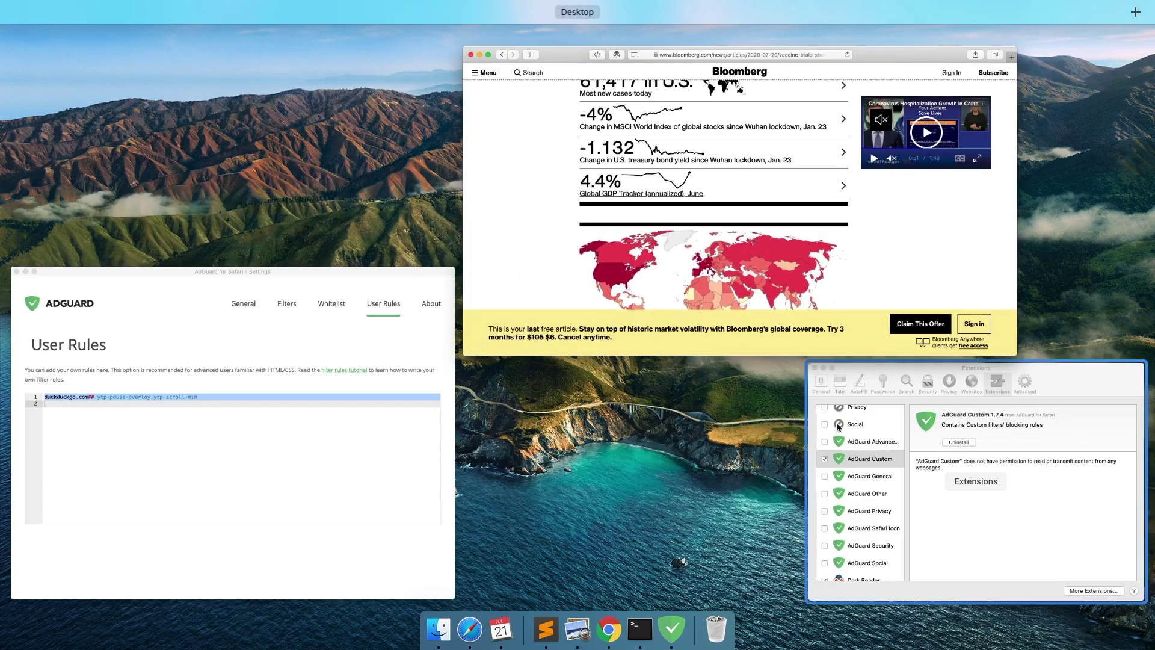
pyautogui.click(867, 461)
pyautogui.scroll(3, 547, 340)
pyautogui.scroll(-10, 547, 340)
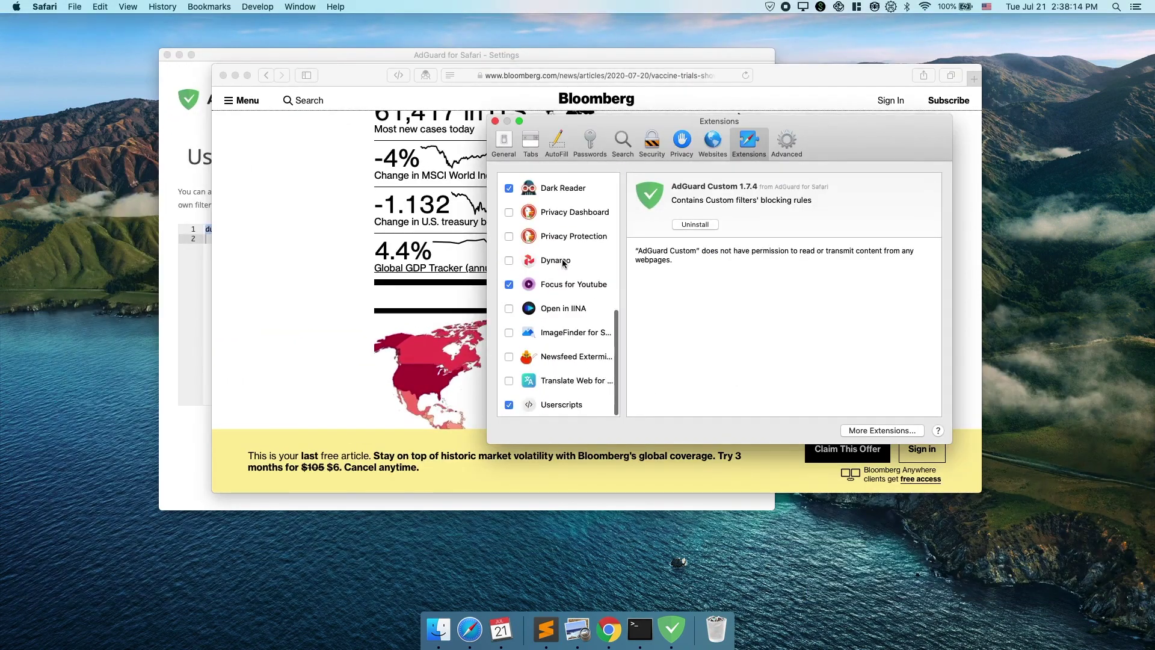
pyautogui.scroll(10, 551, 224)
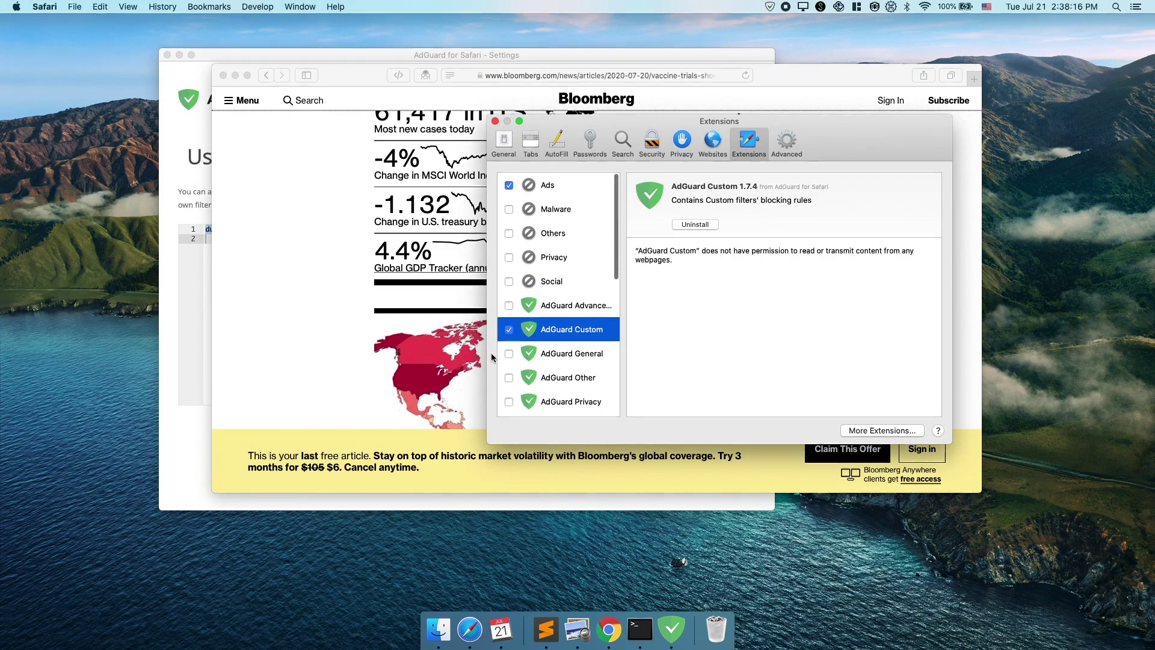
pyautogui.scroll(-10, 581, 260)
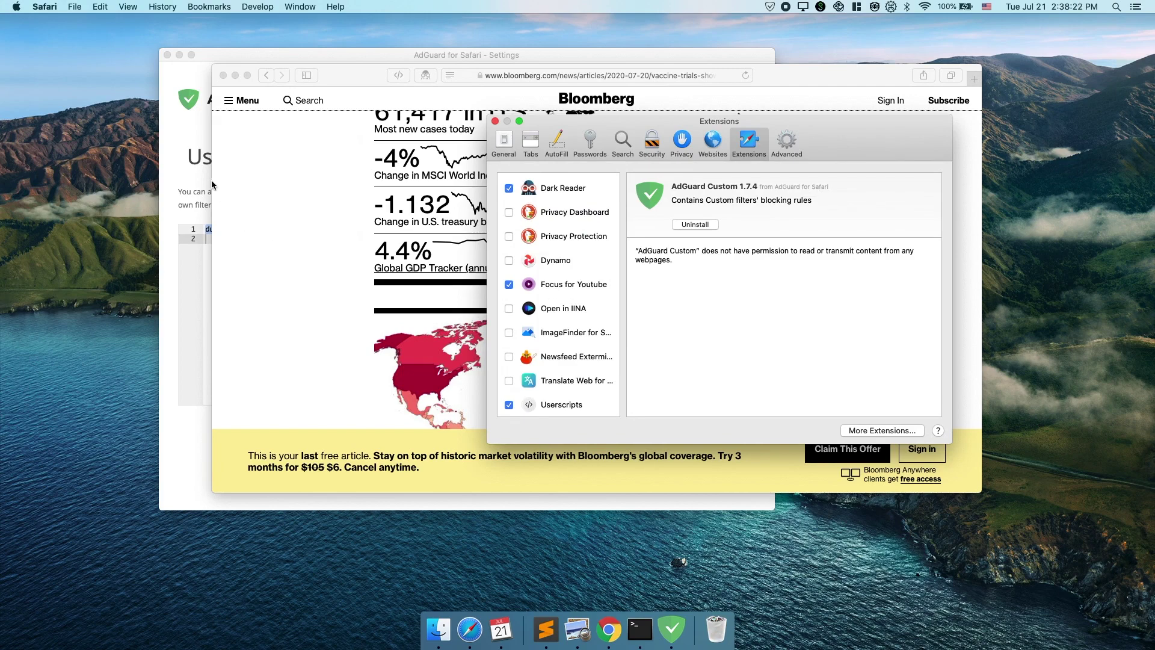
# - Close the AdGuard settings window, answering No to the background prompt
pyautogui.click(183, 147)
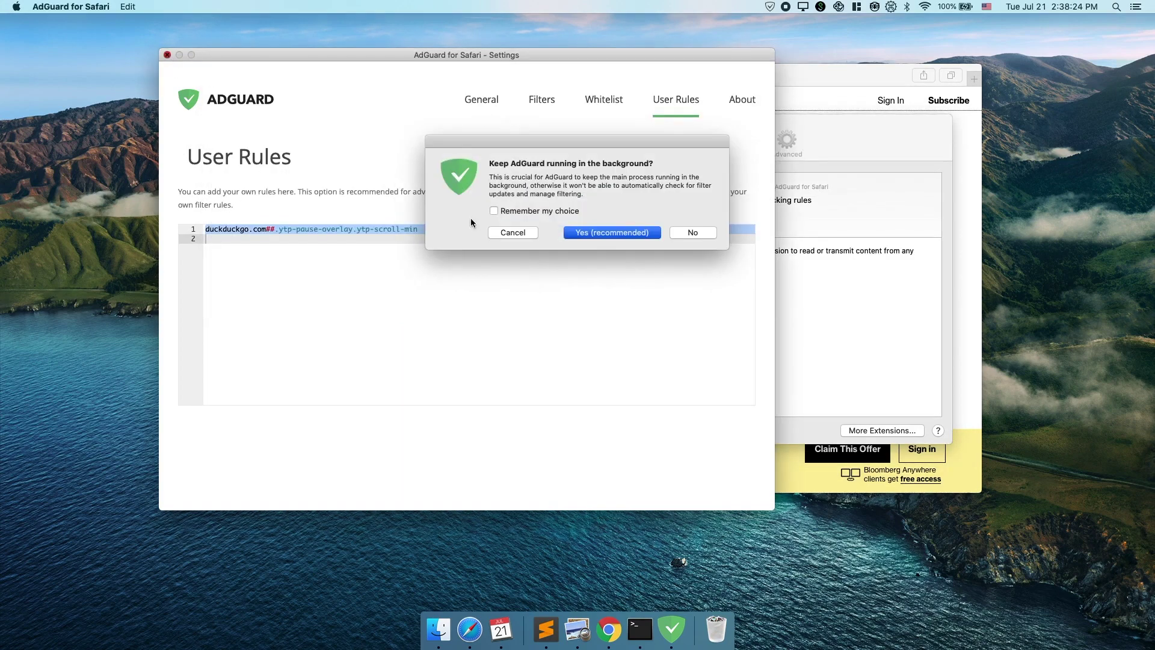
pyautogui.click(597, 236)
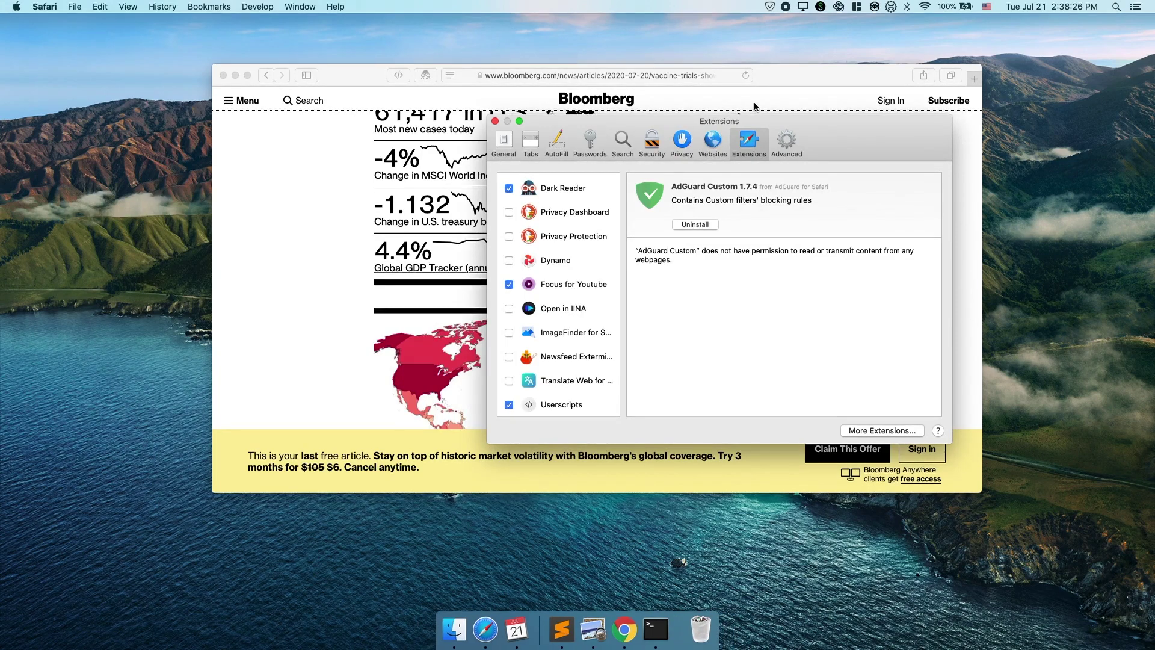
pyautogui.moveTo(846, 129); pyautogui.dragTo(812, 169)
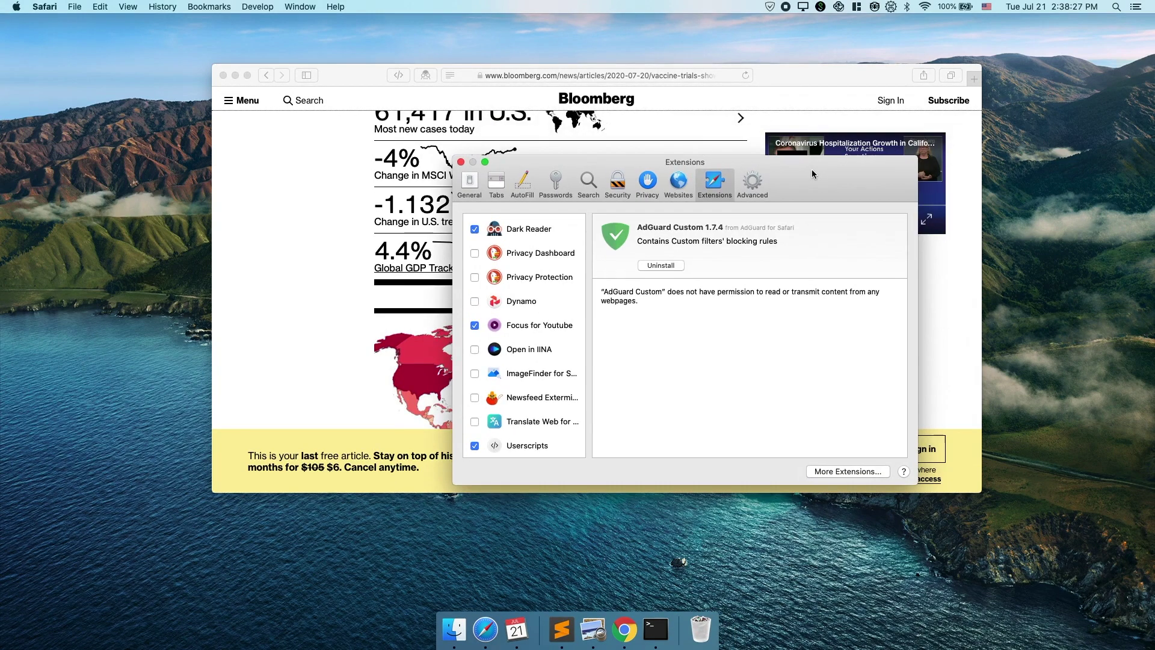
# - Quit AdGuard from its menu-bar icon
pyautogui.click(770, 7)
pyautogui.click(784, 119)
pyautogui.scroll(5, 541, 271)
pyautogui.scroll(-5, 530, 361)
# - Close the Extensions preferences and open the Userscripts manager listing five scripts
pyautogui.click(461, 163)
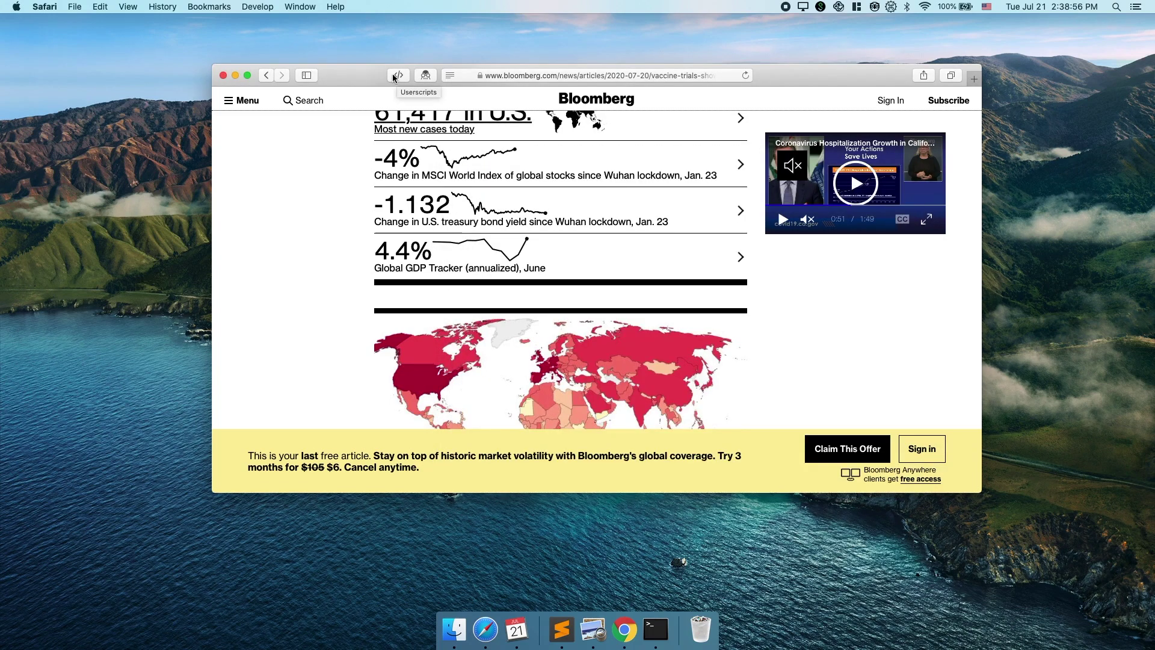
pyautogui.click(399, 77)
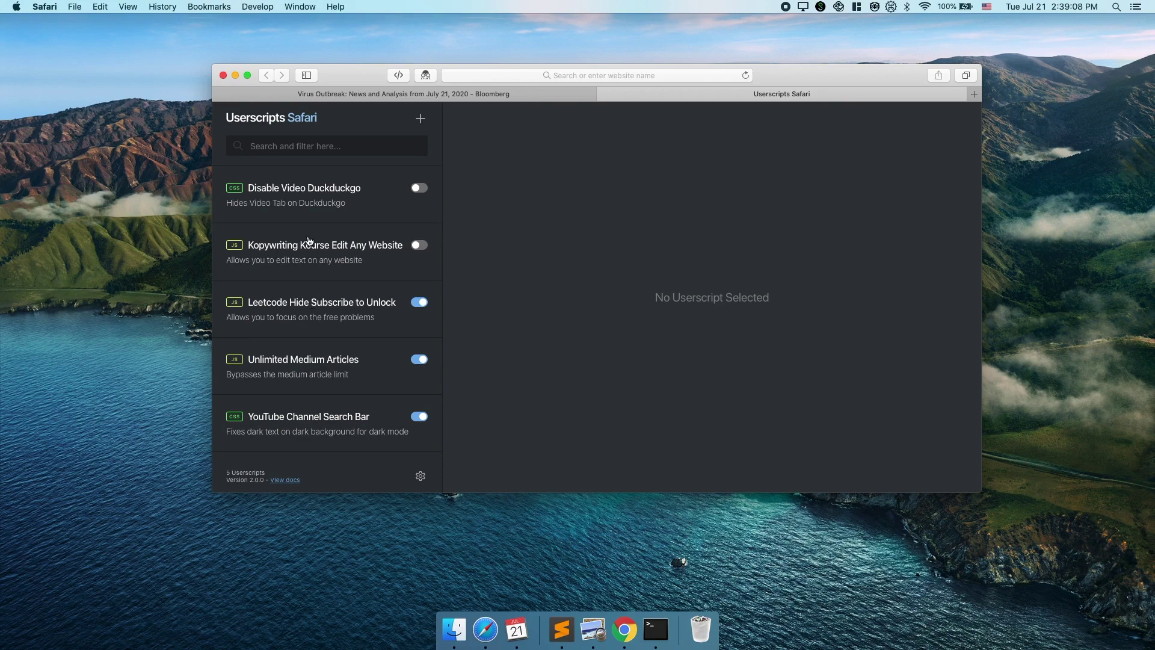
pyautogui.click(420, 120)
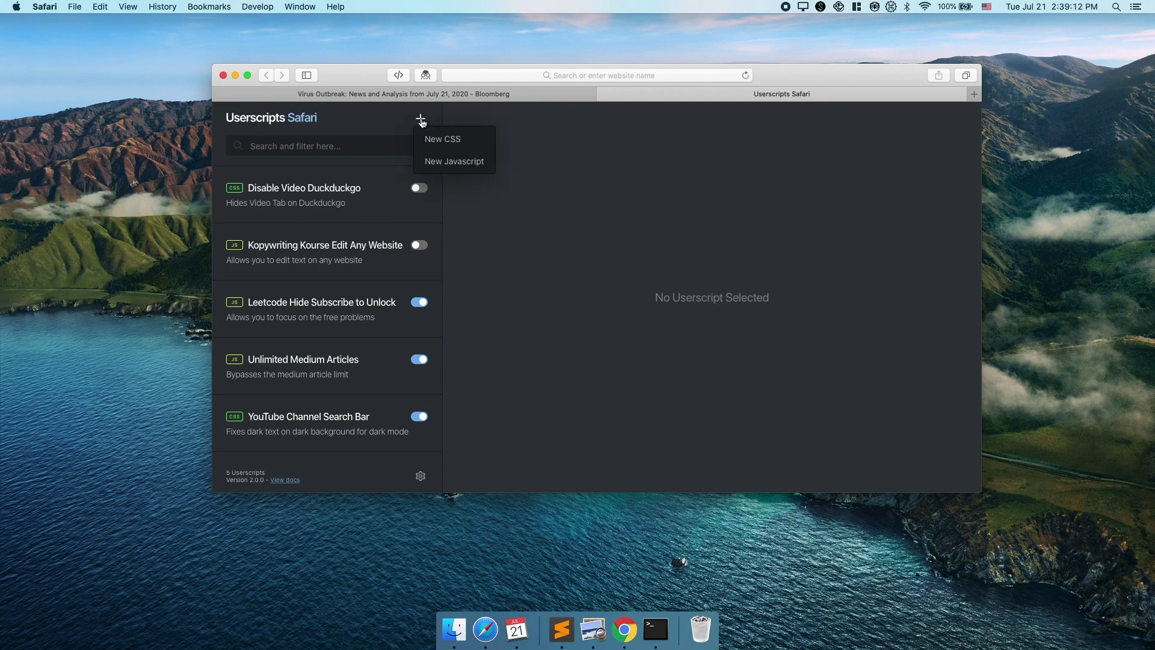
pyautogui.click(420, 120)
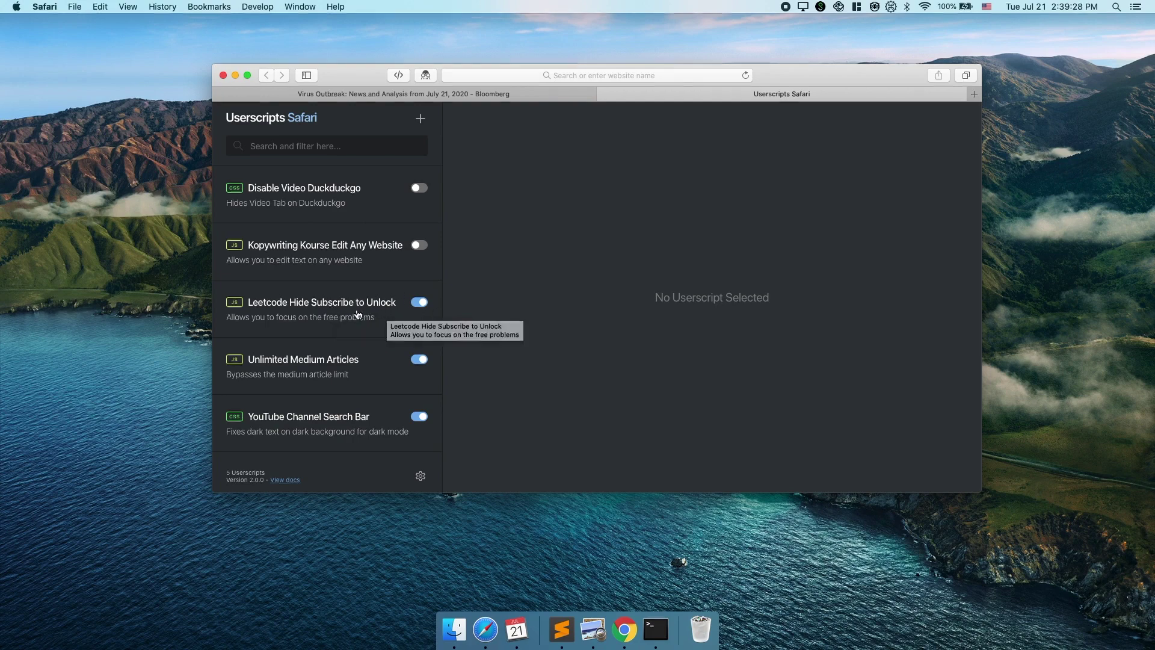
# - Open leetcode.com in a new tab and browse its Problems list
pyautogui.press('super+t')
pyautogui.write('leetcode.com')
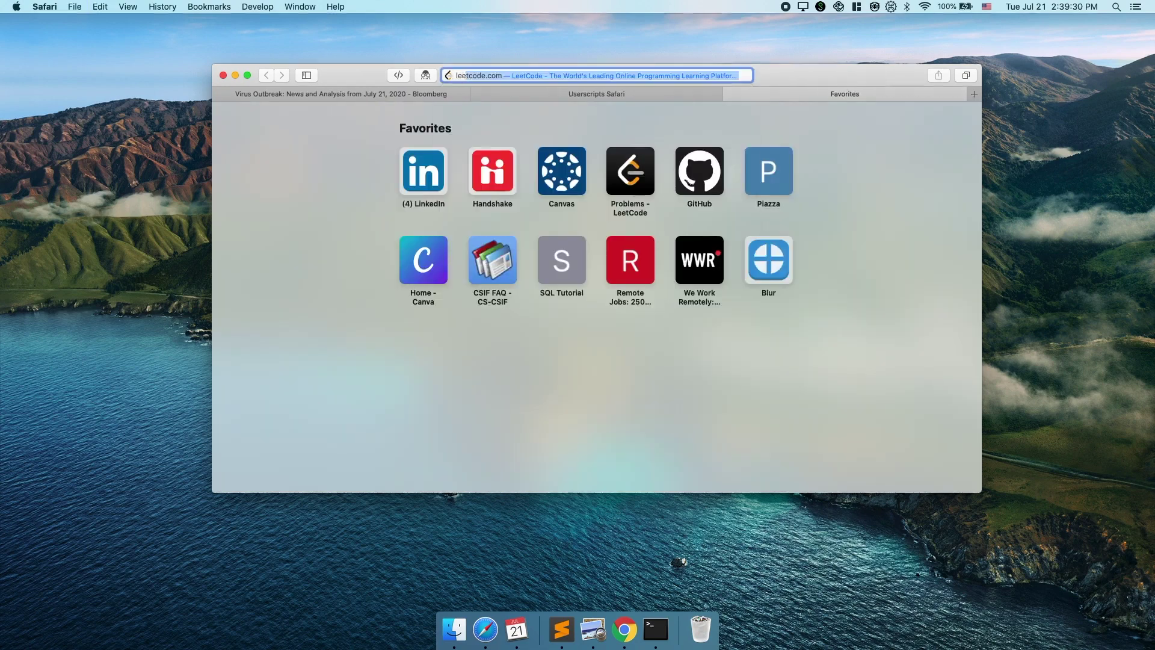
pyautogui.press('Return')
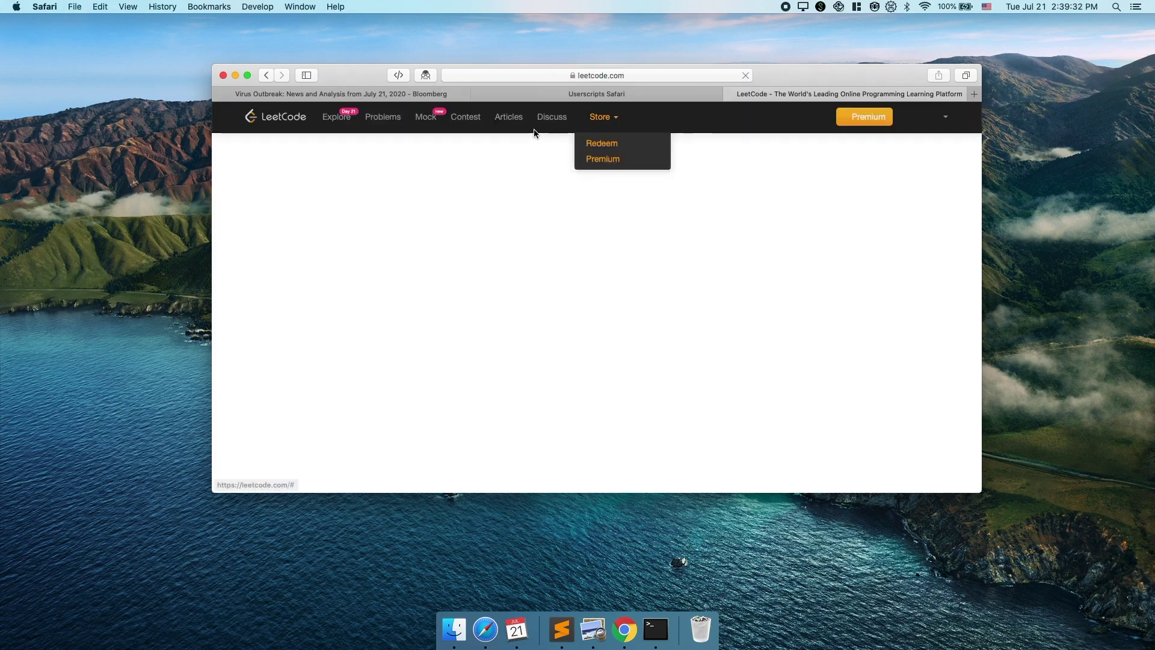
pyautogui.click(381, 117)
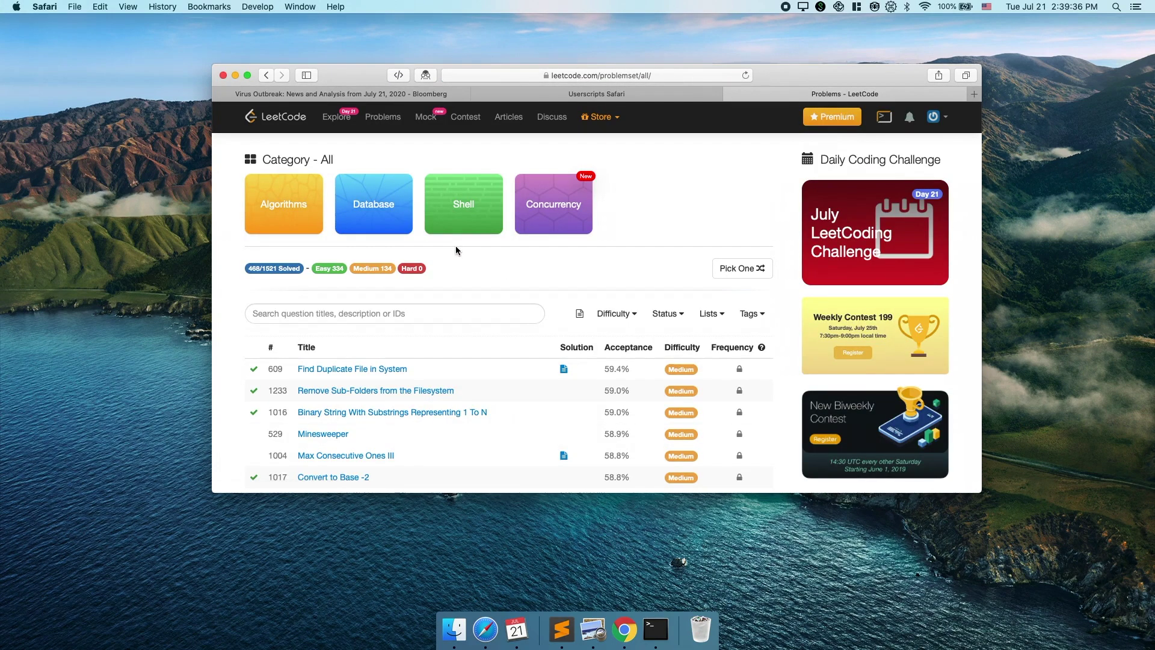
pyautogui.scroll(-5, 456, 246)
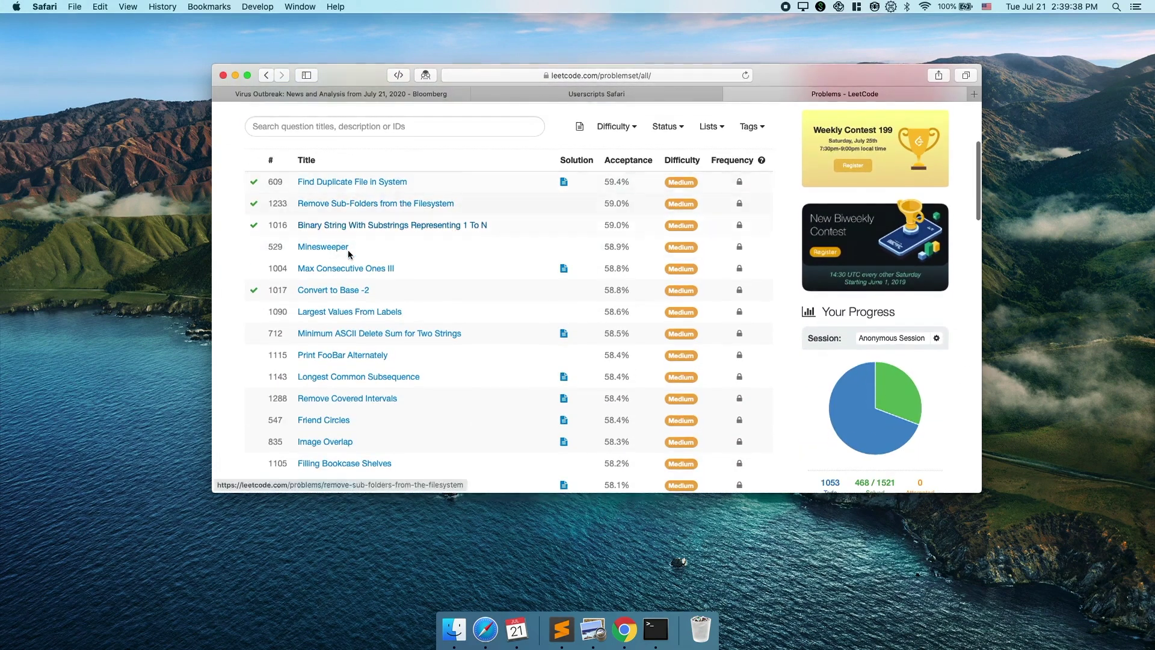
pyautogui.scroll(-3, 439, 181)
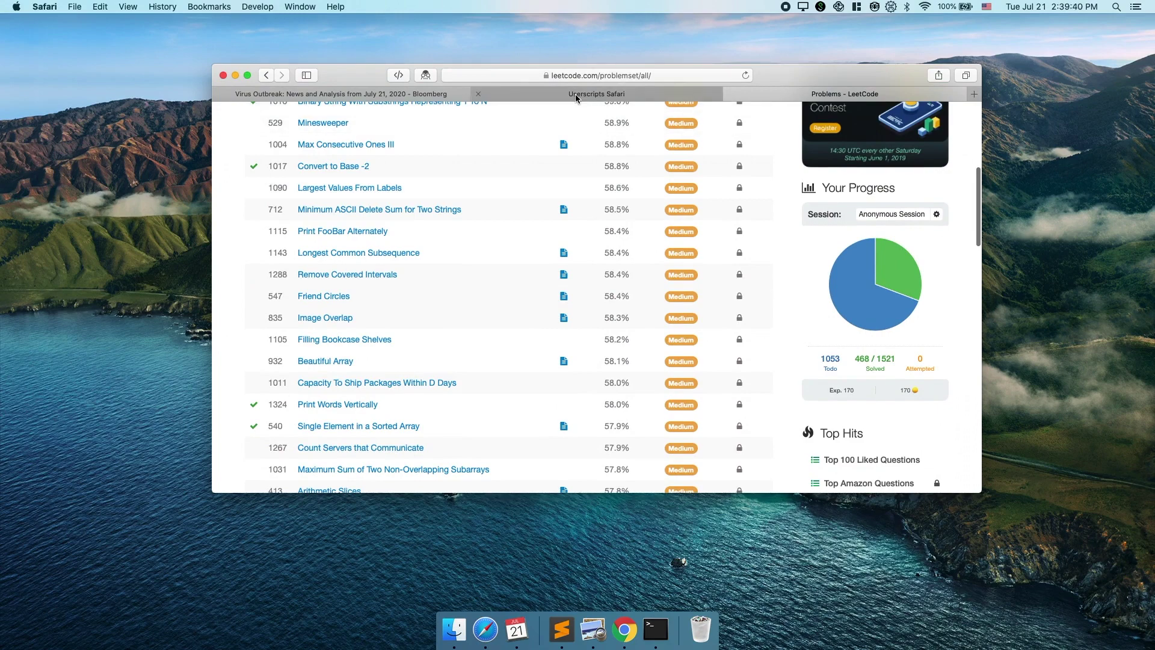
# - Turn off the Leetcode Hide Subscribe to Unlock userscript and reload the problem list
pyautogui.click(596, 94)
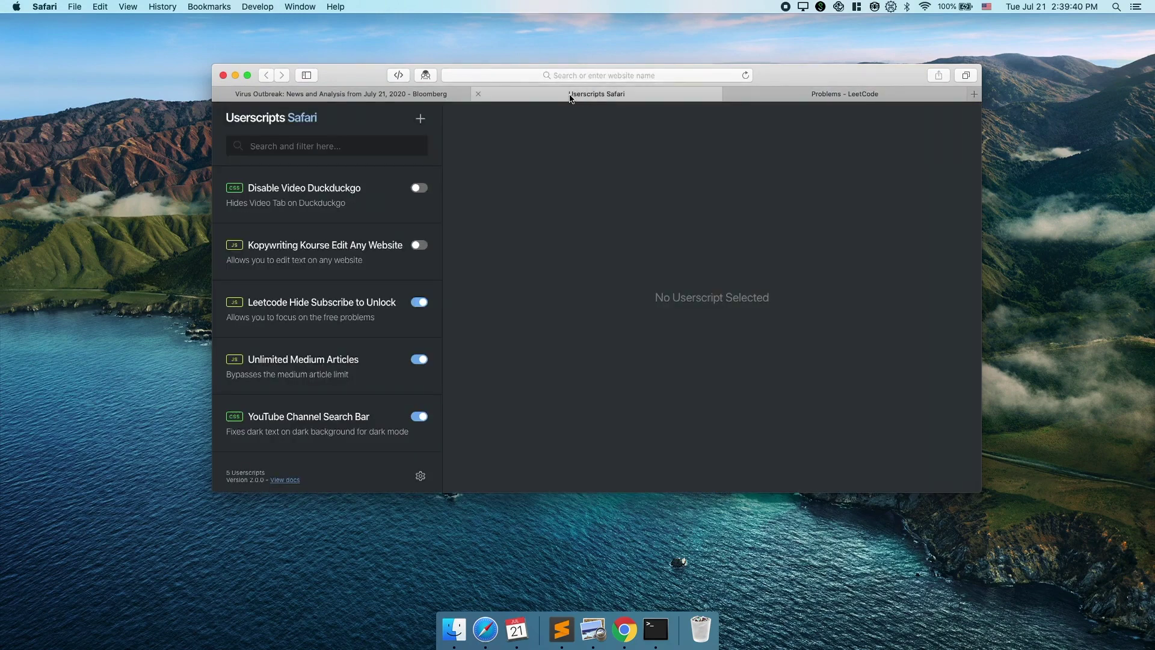
pyautogui.click(420, 304)
pyautogui.click(787, 95)
pyautogui.press('super+r')
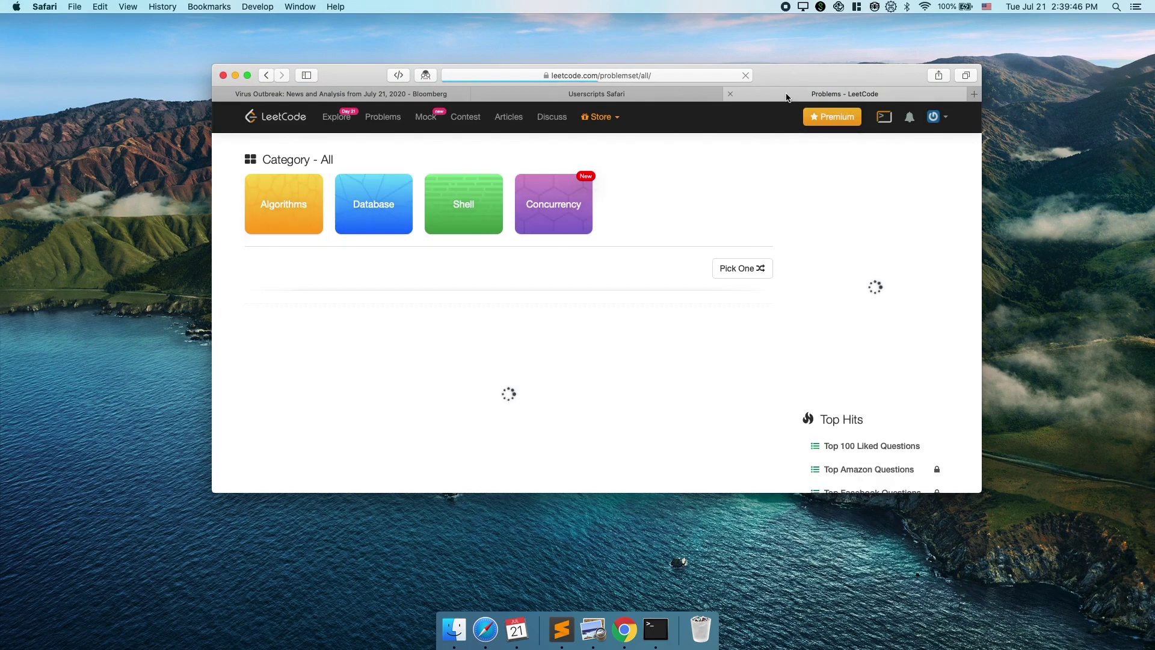
pyautogui.scroll(-2, 480, 208)
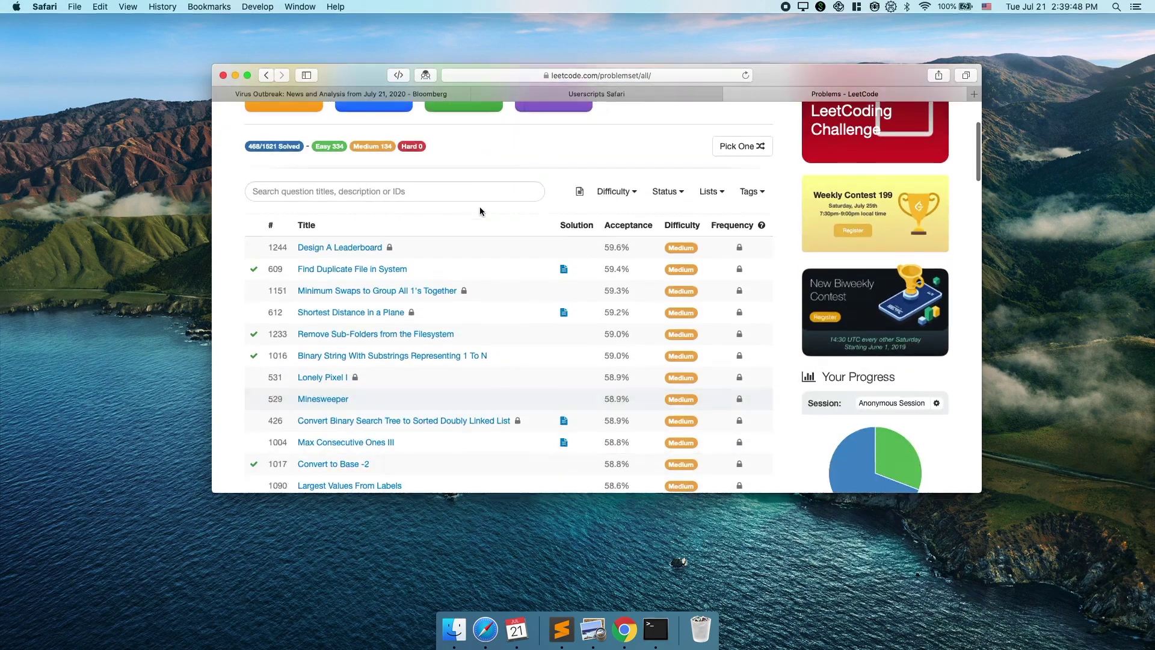
pyautogui.scroll(-1, 500, 182)
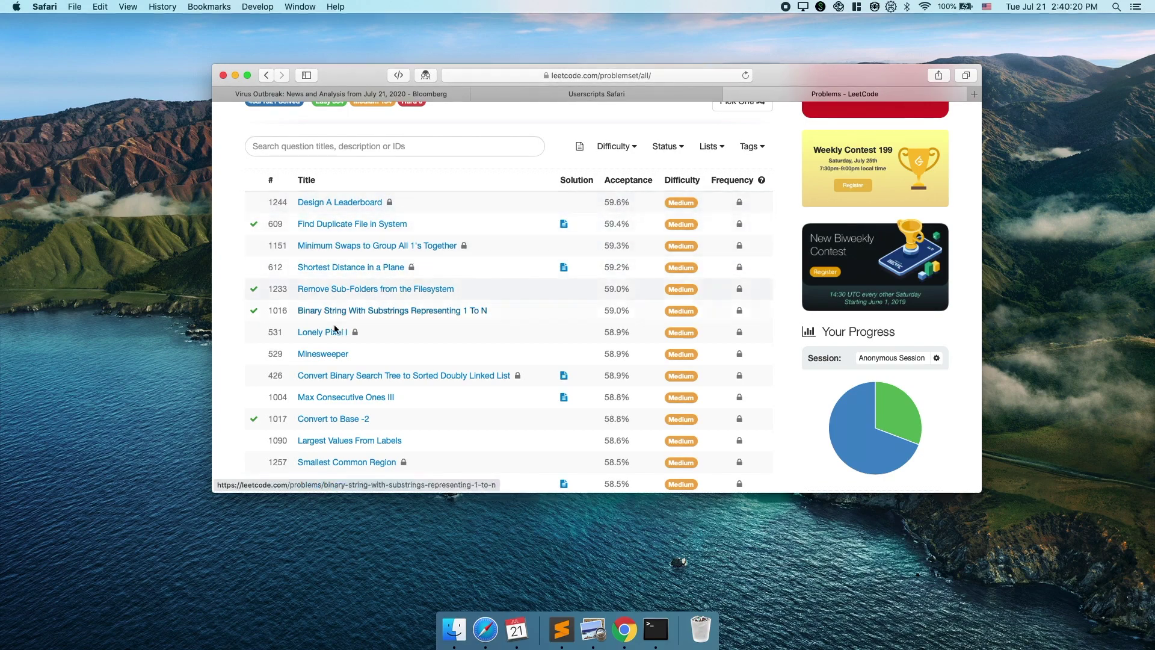
# - Switch Leetcode Hide Subscribe to Unlock back on and reload the LeetCode problem list
pyautogui.click(576, 95)
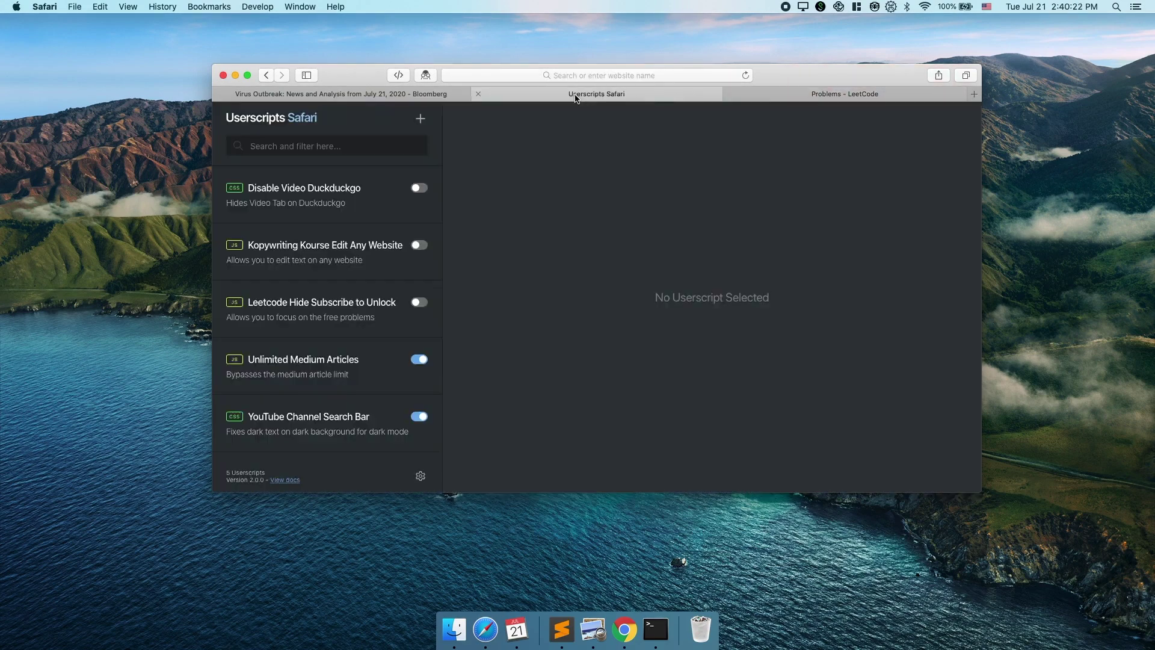
pyautogui.click(417, 305)
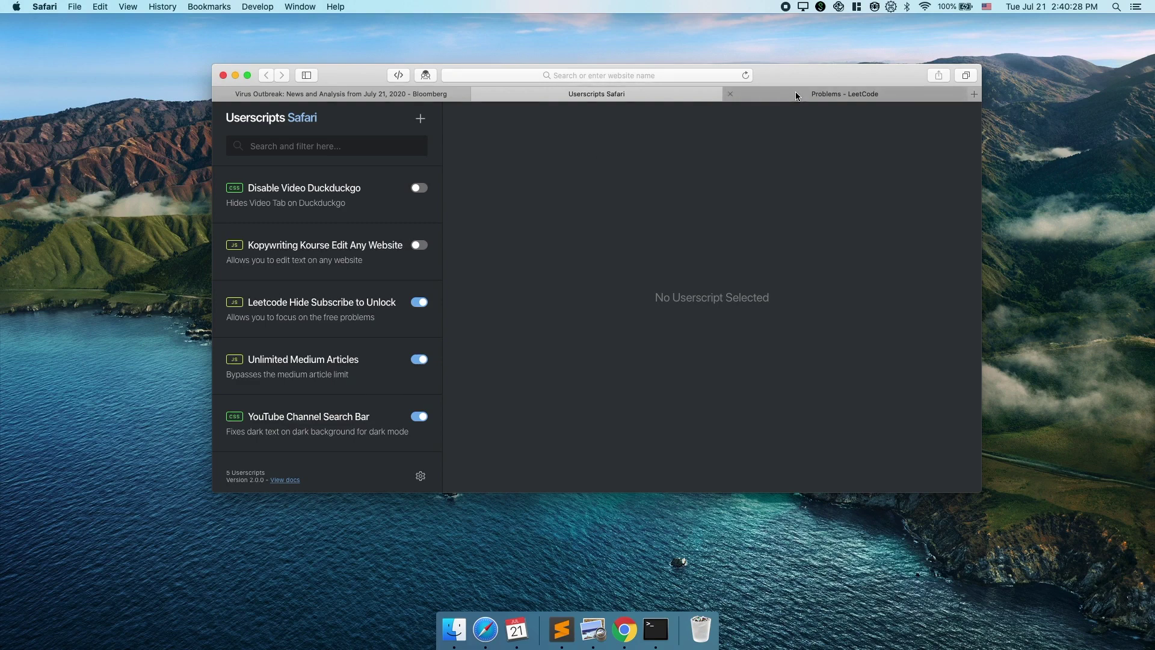
pyautogui.click(740, 95)
pyautogui.press('super+r')
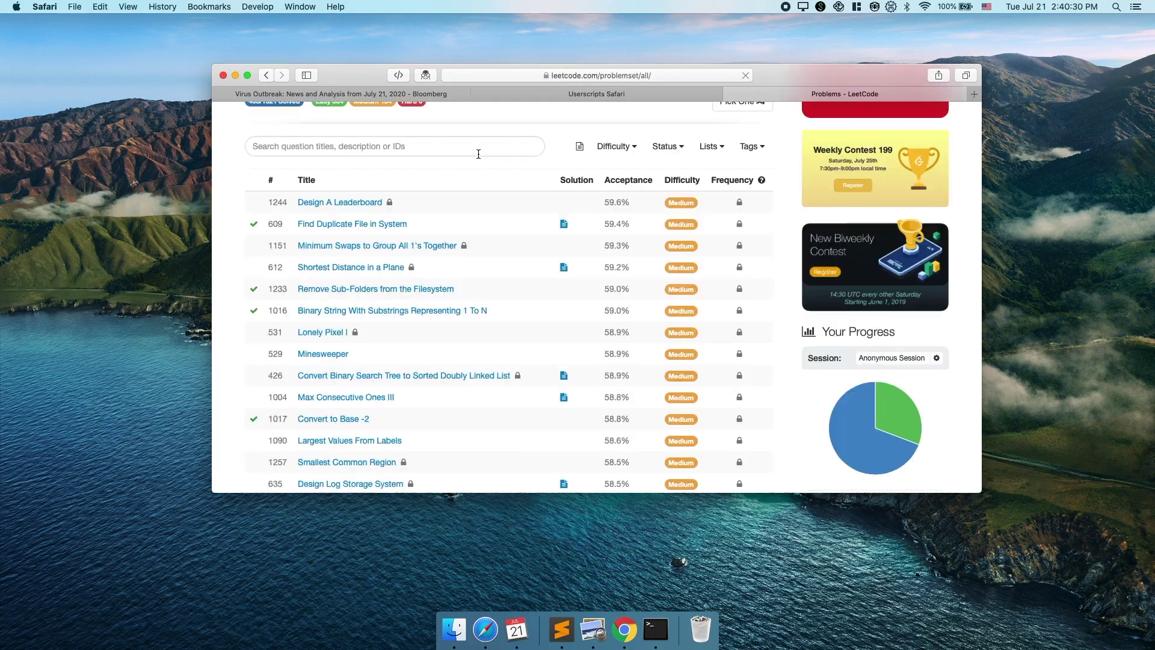
pyautogui.scroll(-10, 394, 366)
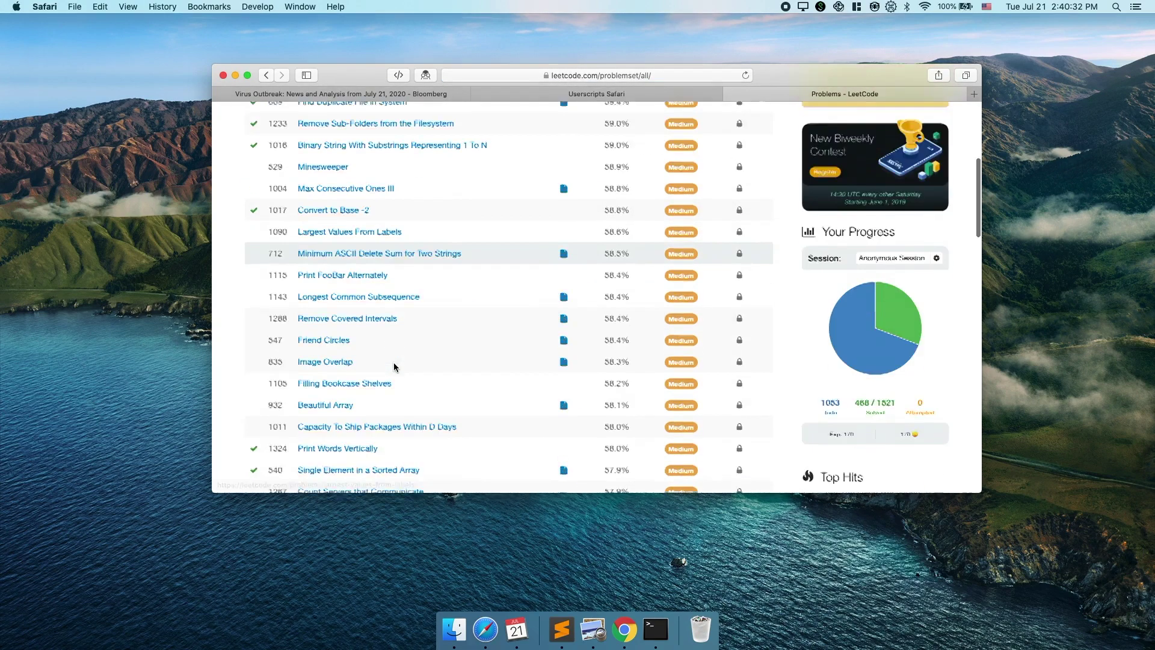
pyautogui.scroll(-3, 394, 366)
pyautogui.scroll(12, 394, 355)
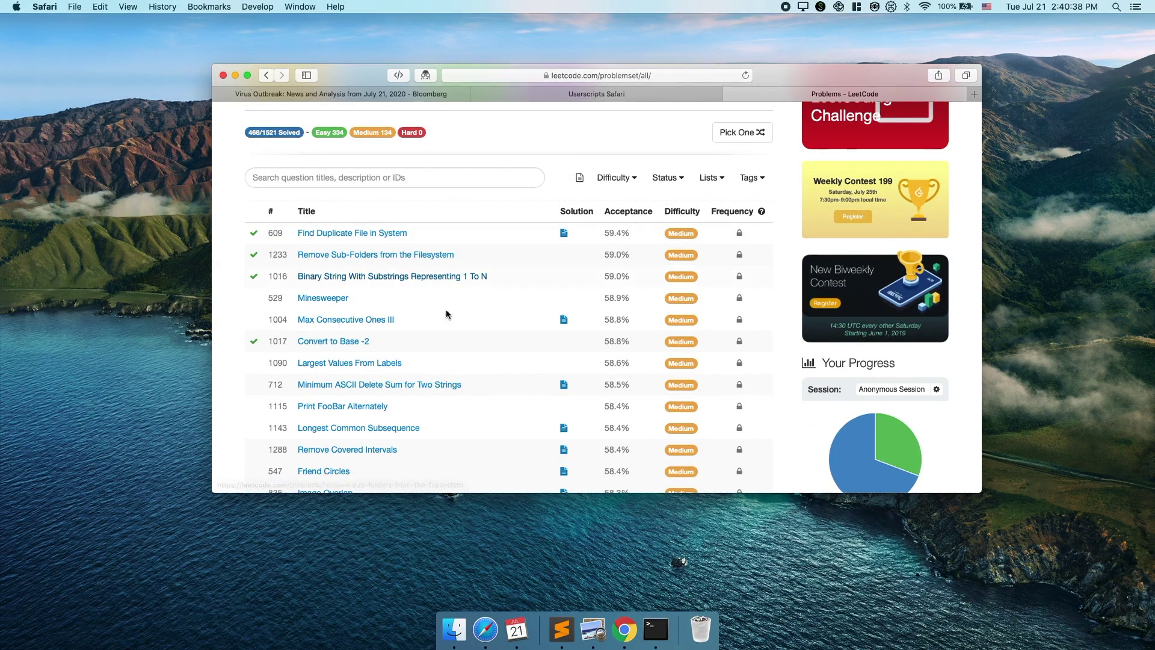
# - Compare the LeetCode list with the Userscripts manager, ending on the Userscripts tab
pyautogui.click(586, 92)
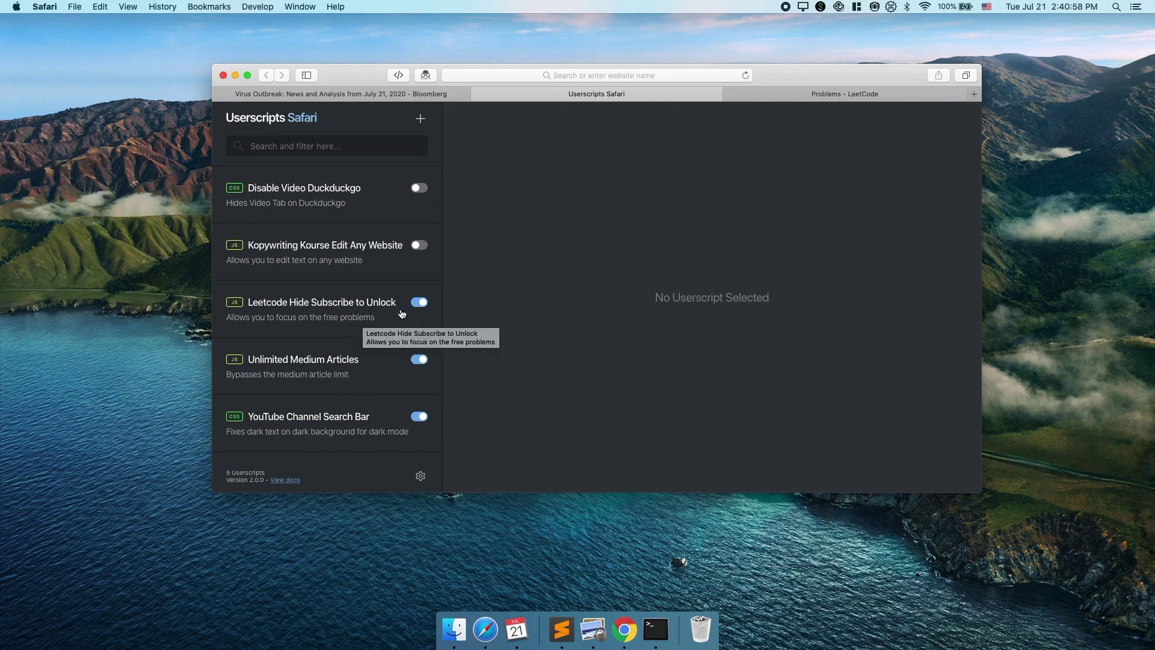
pyautogui.click(820, 95)
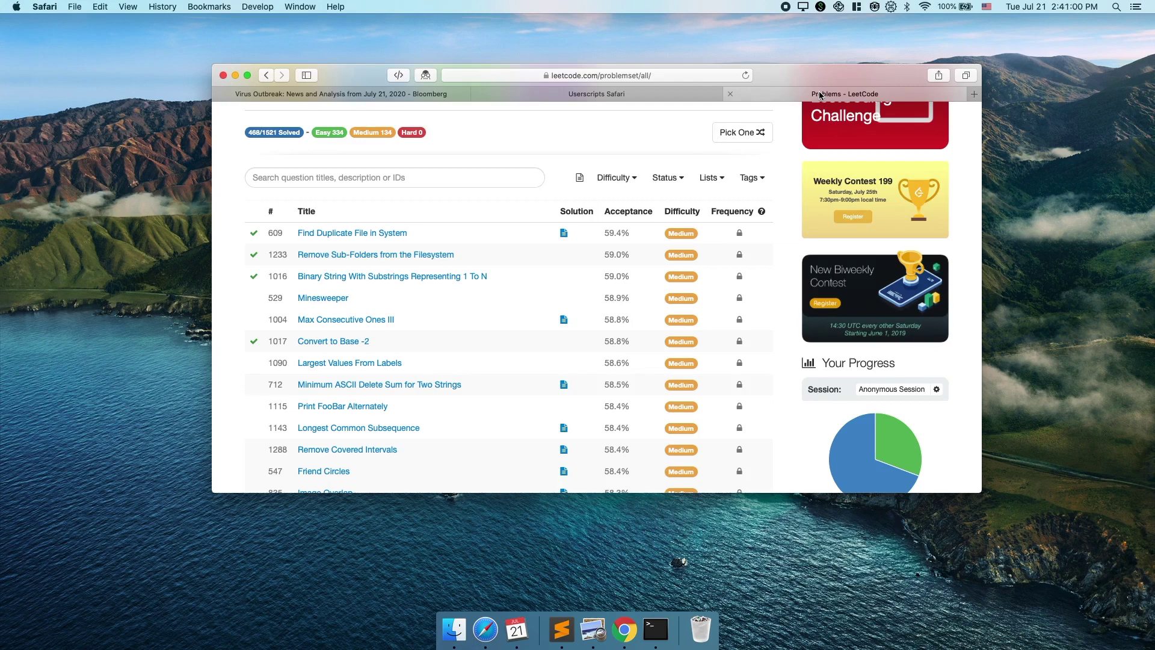
pyautogui.click(567, 94)
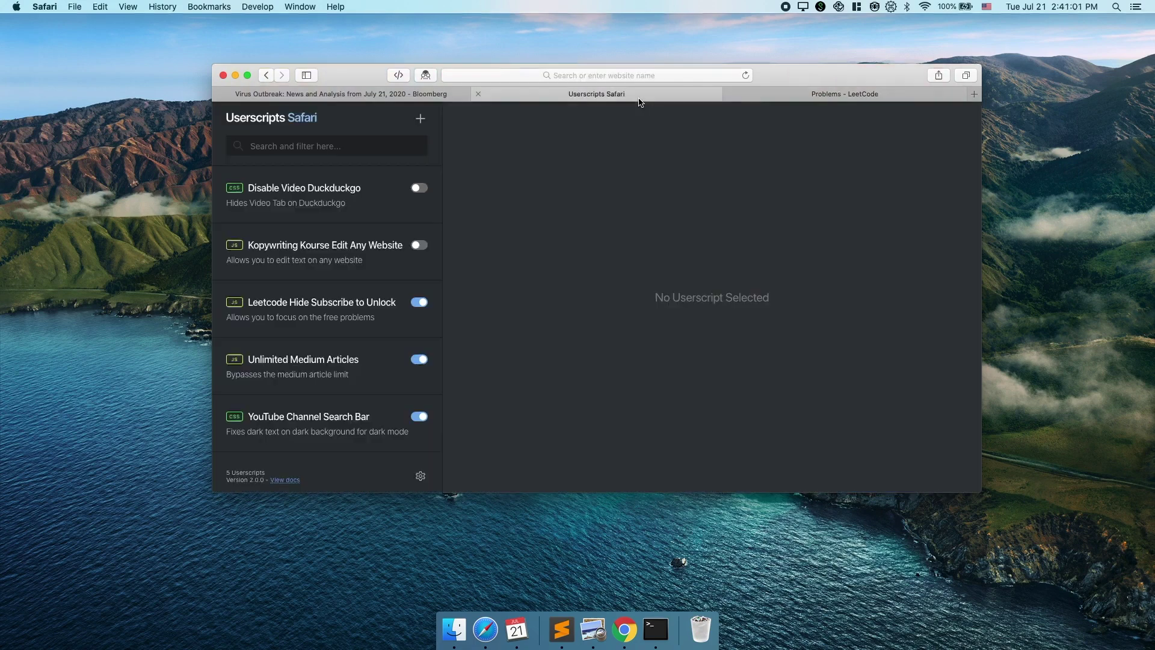
# - Copy the source URL from line 6 of the Edit Any Website script
pyautogui.click(392, 333)
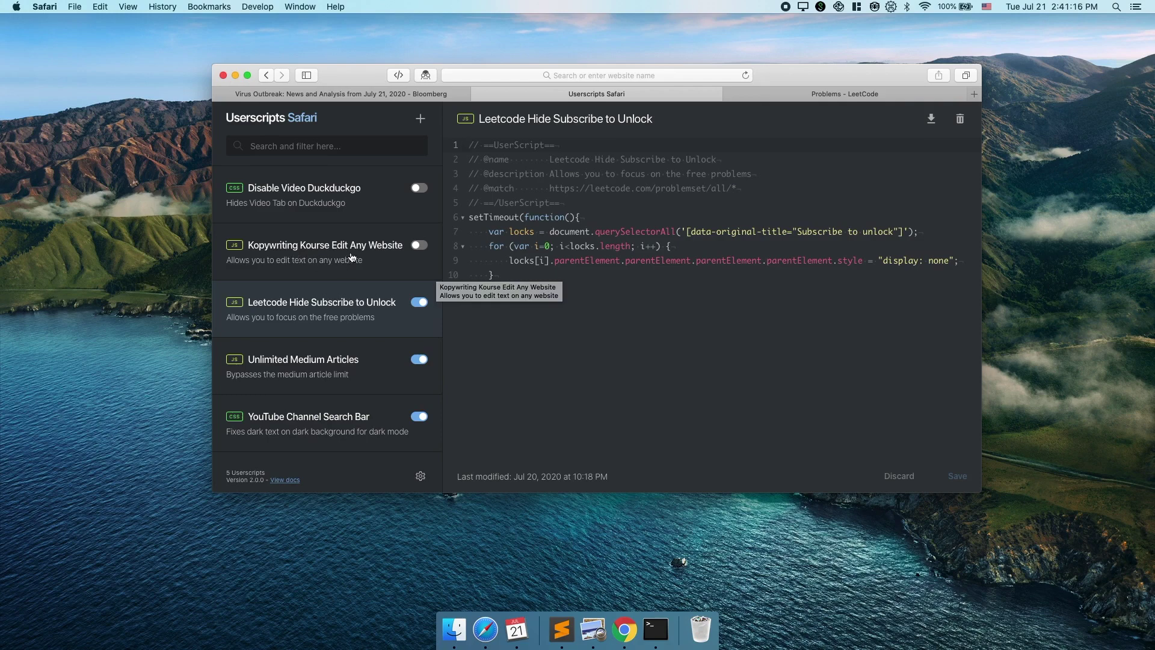
pyautogui.click(381, 268)
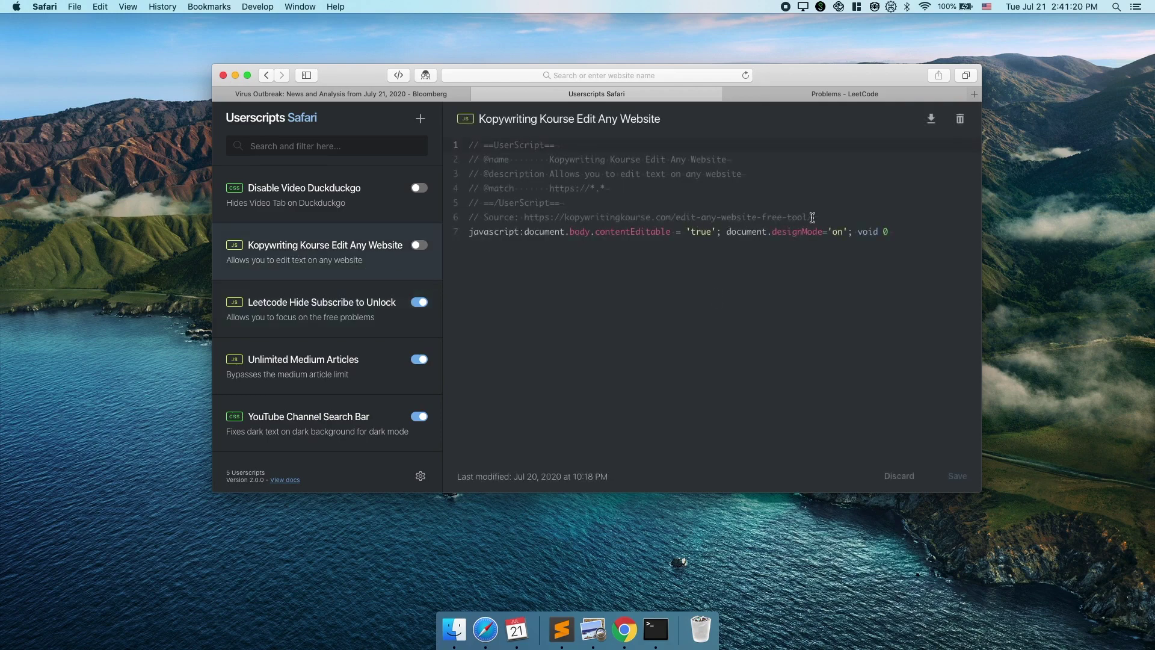
pyautogui.moveTo(812, 217); pyautogui.dragTo(524, 217)
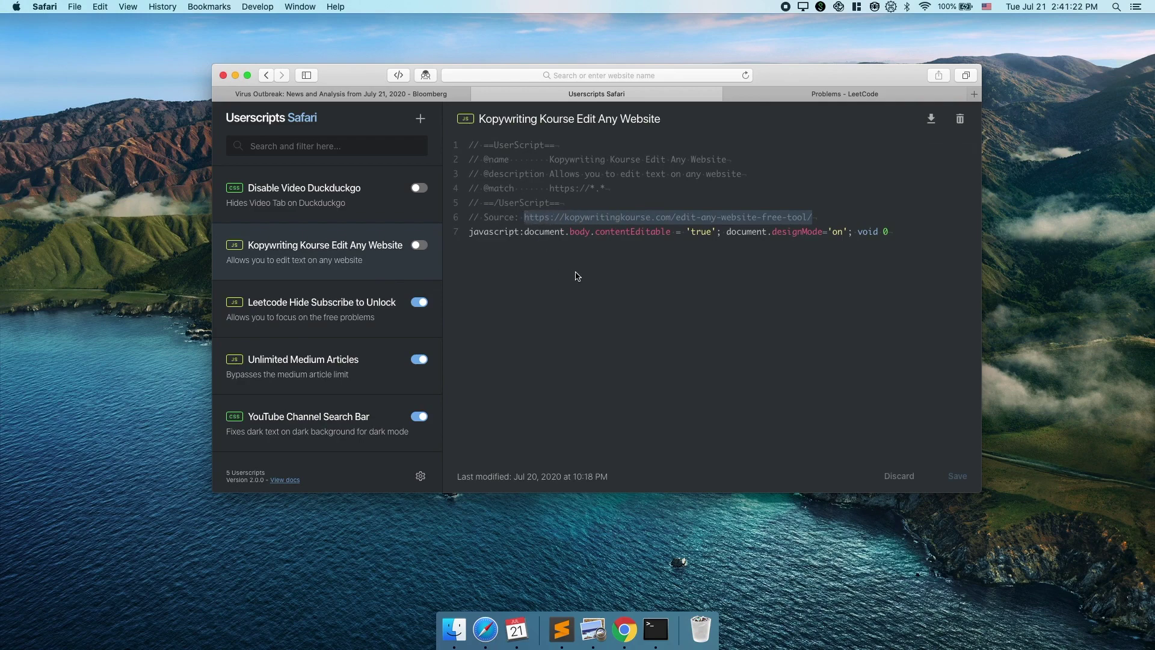
pyautogui.press('super+c')
pyautogui.click(806, 95)
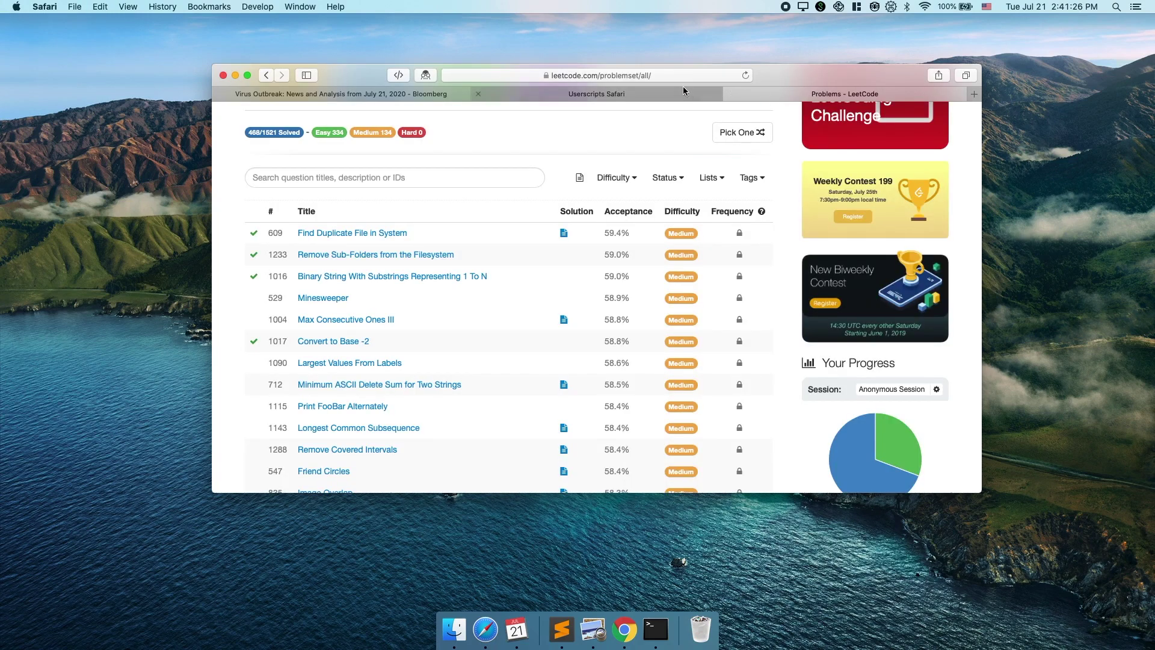
# - Load the pasted Edit Any Website article URL and select parts of its title
pyautogui.click(673, 78)
pyautogui.press('super+v')
pyautogui.press('Return')
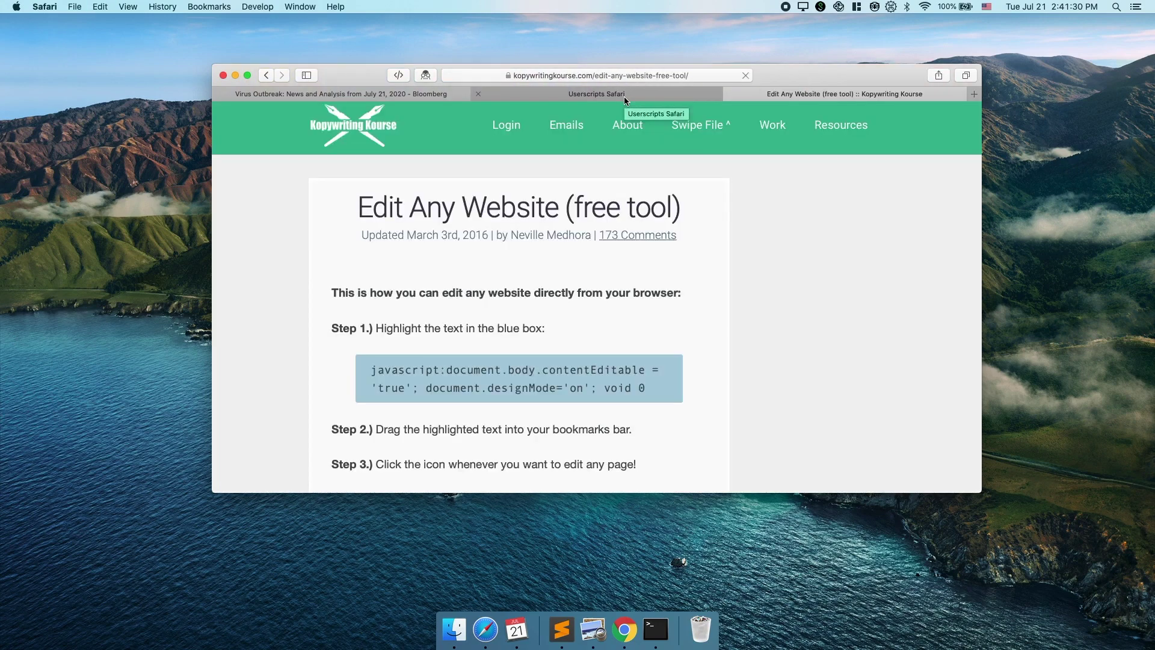
pyautogui.doubleClick(519, 204)
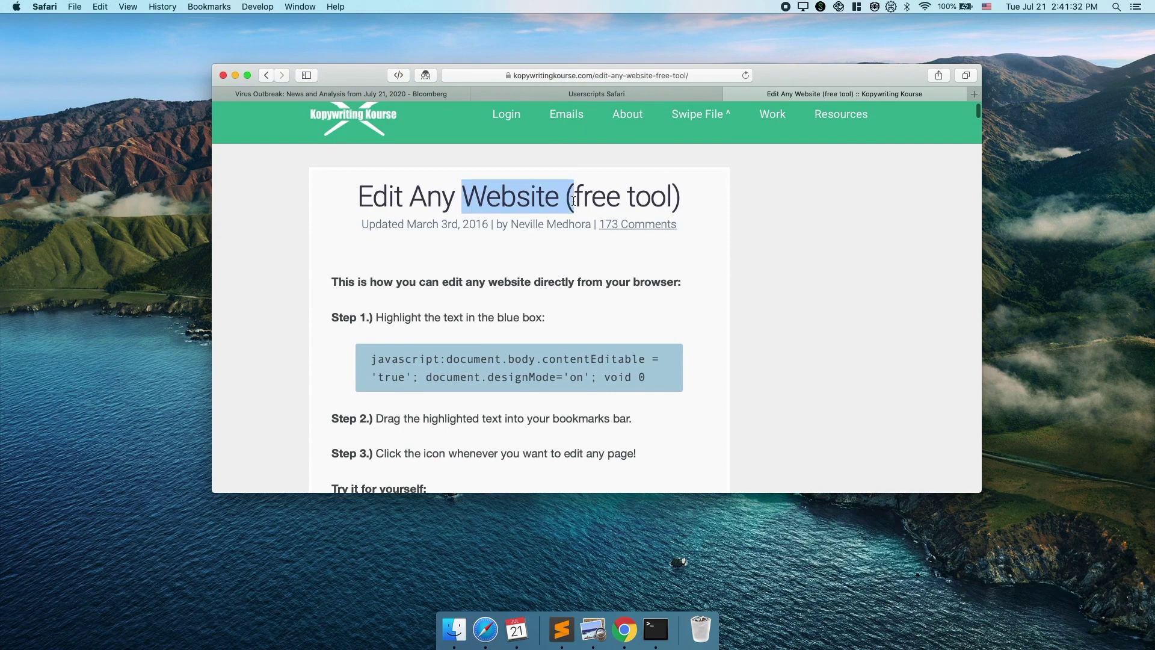
pyautogui.click(569, 201)
pyautogui.moveTo(570, 200); pyautogui.dragTo(440, 200)
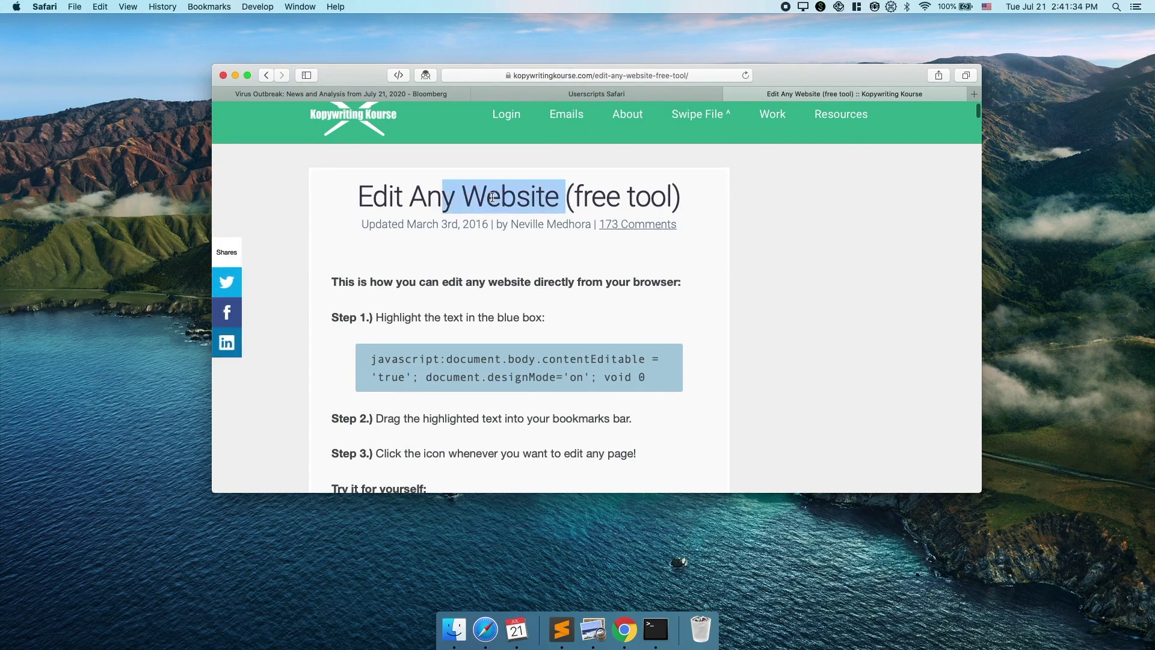
pyautogui.click(536, 196)
# - Scroll the article and highlight the bookmarklet code in its blue box
pyautogui.scroll(-2, 536, 196)
pyautogui.scroll(2, 527, 240)
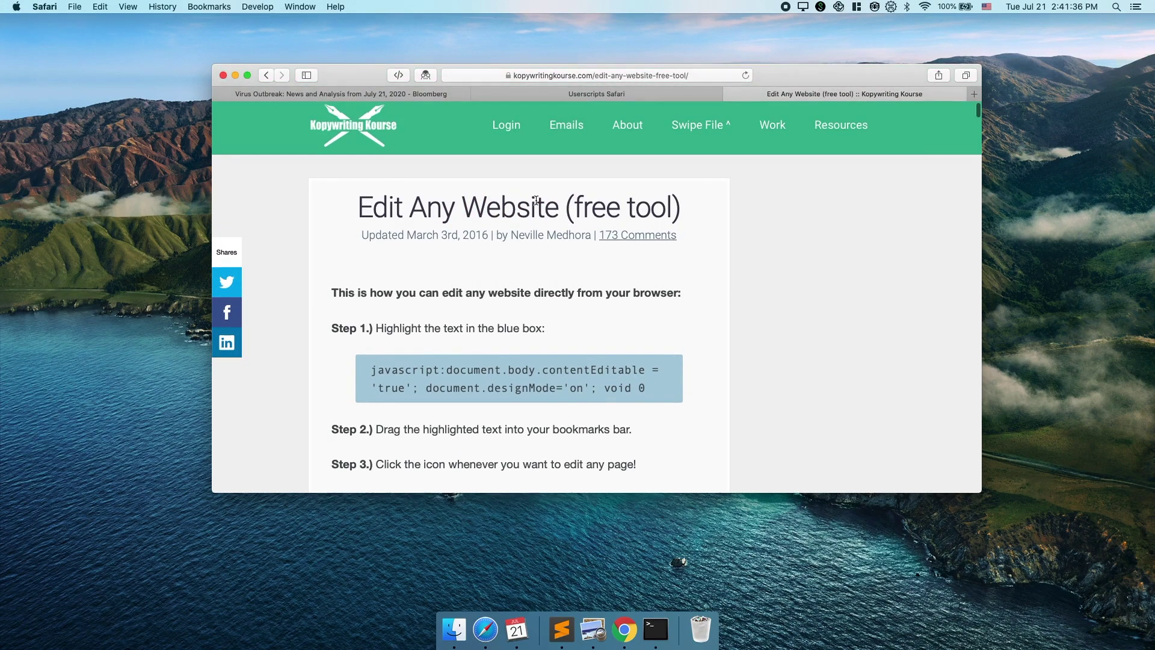
pyautogui.scroll(-3, 517, 290)
pyautogui.scroll(3, 517, 290)
pyautogui.scroll(-2, 517, 290)
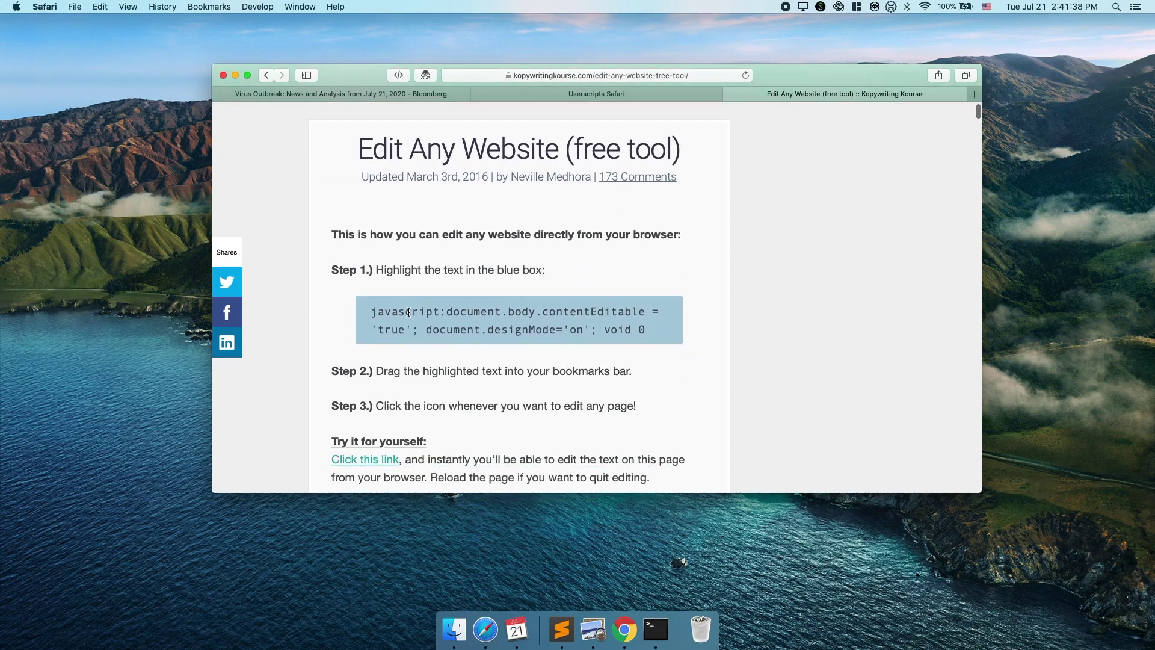
pyautogui.moveTo(371, 316); pyautogui.dragTo(612, 338)
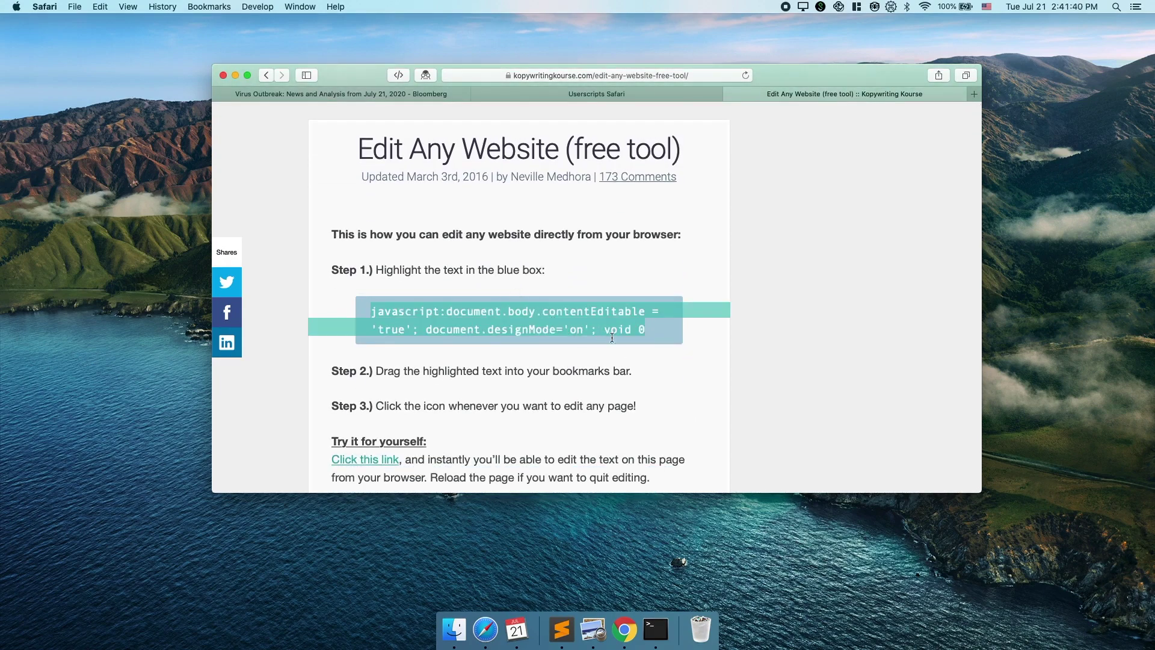
# - Inspect line 7 of the script's code in the userscript manager
pyautogui.click(644, 332)
pyautogui.click(596, 94)
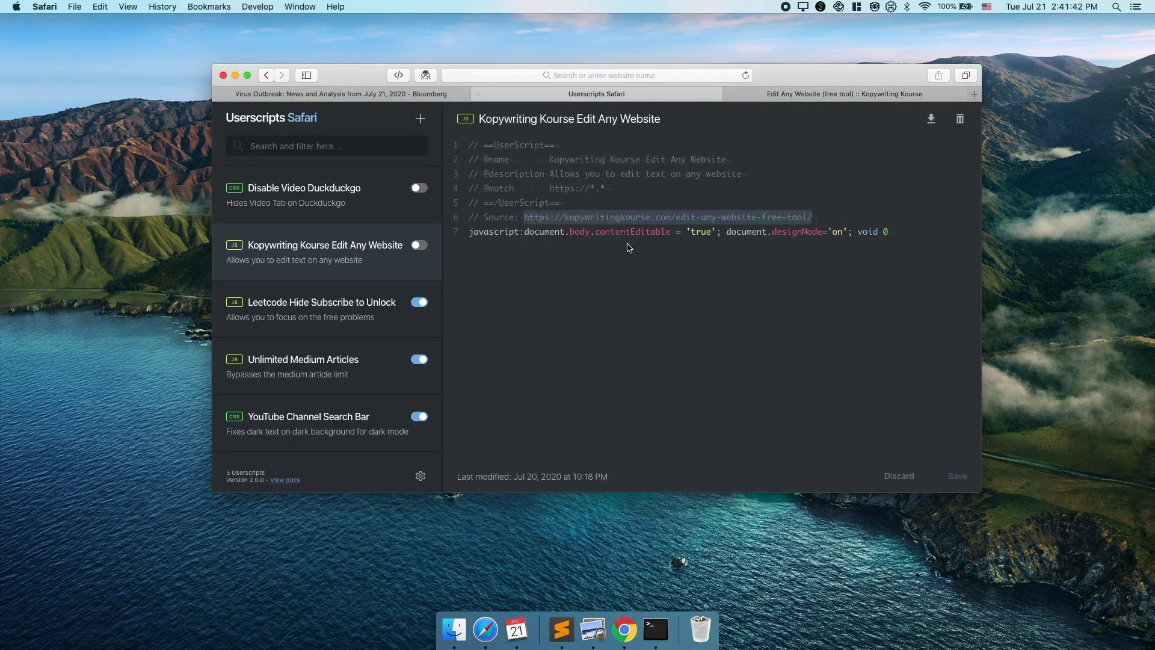
pyautogui.click(573, 232)
pyautogui.moveTo(889, 232); pyautogui.dragTo(572, 232)
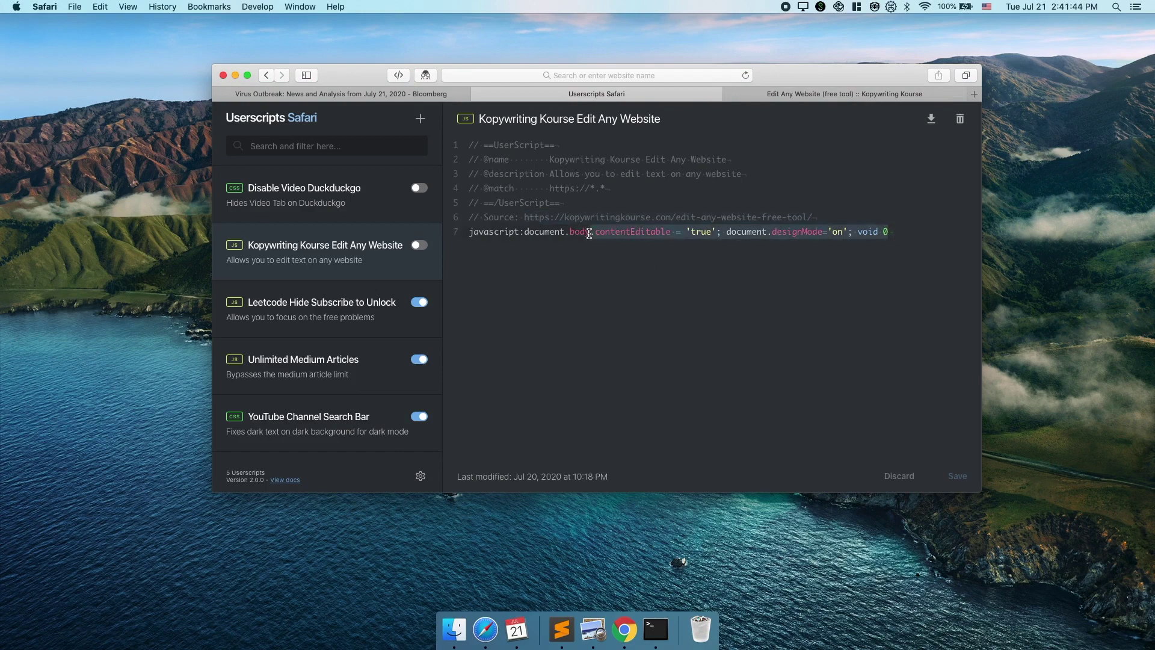
pyautogui.click(741, 233)
# - Dismiss the article's newsletter popup and select its title
pyautogui.click(800, 96)
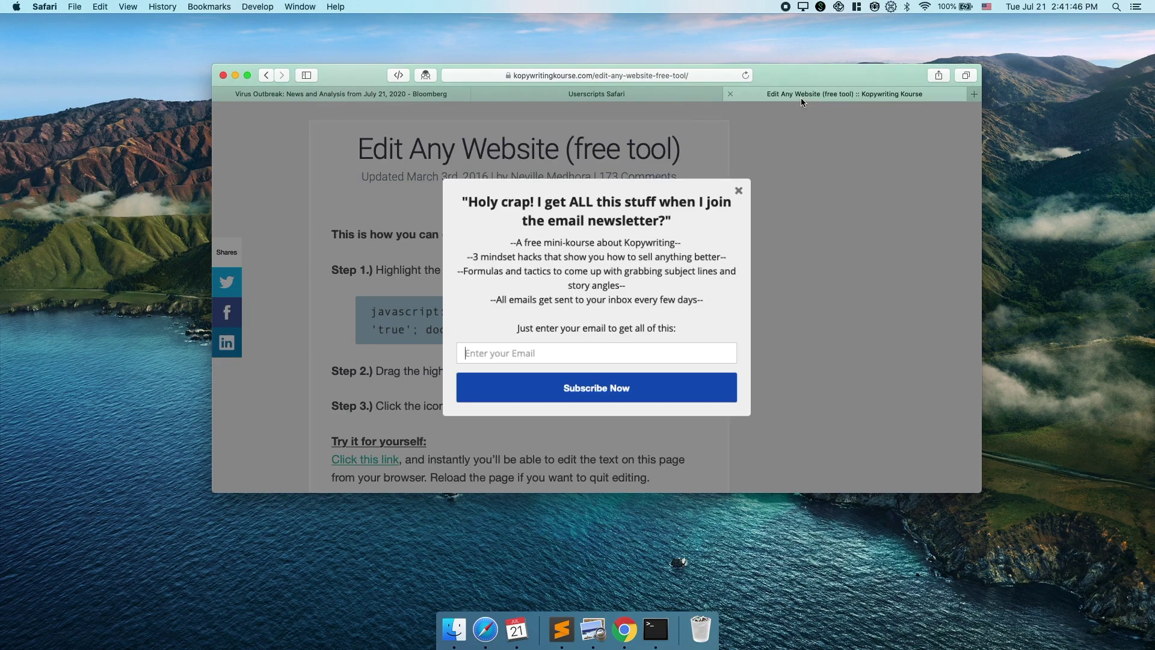
pyautogui.click(742, 194)
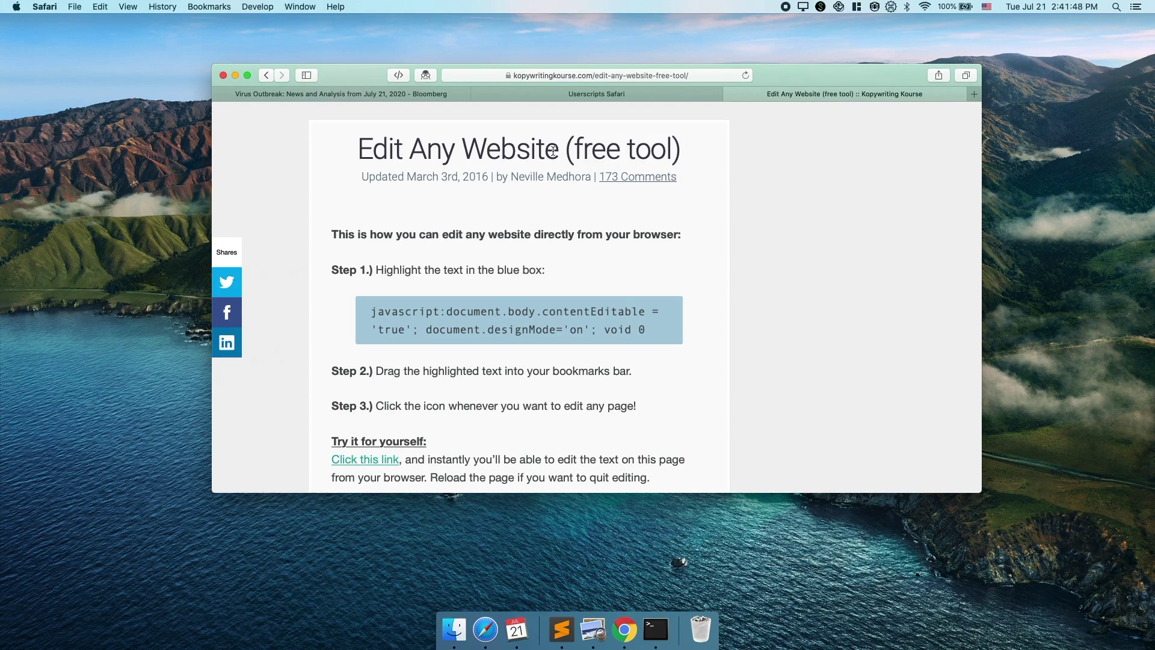
pyautogui.moveTo(565, 163); pyautogui.dragTo(630, 149)
pyautogui.tripleClick(630, 149)
pyautogui.click(716, 141)
# - Enable the Kopywriting Kourse Edit Any Website userscript and return to the article
pyautogui.click(662, 94)
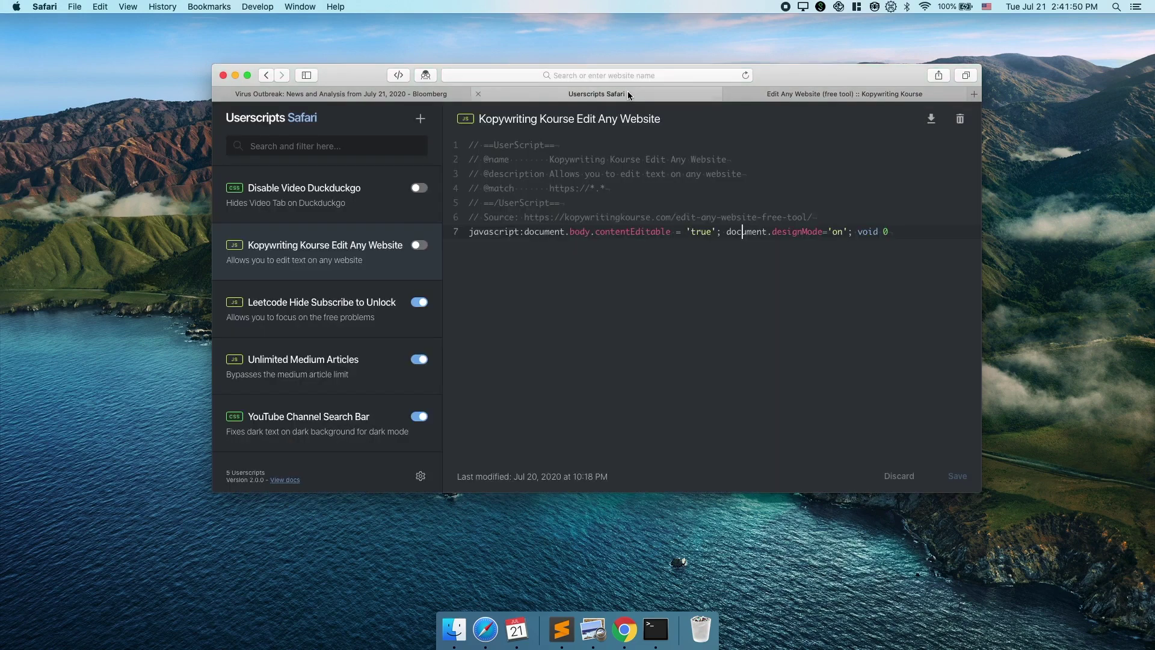
pyautogui.click(417, 246)
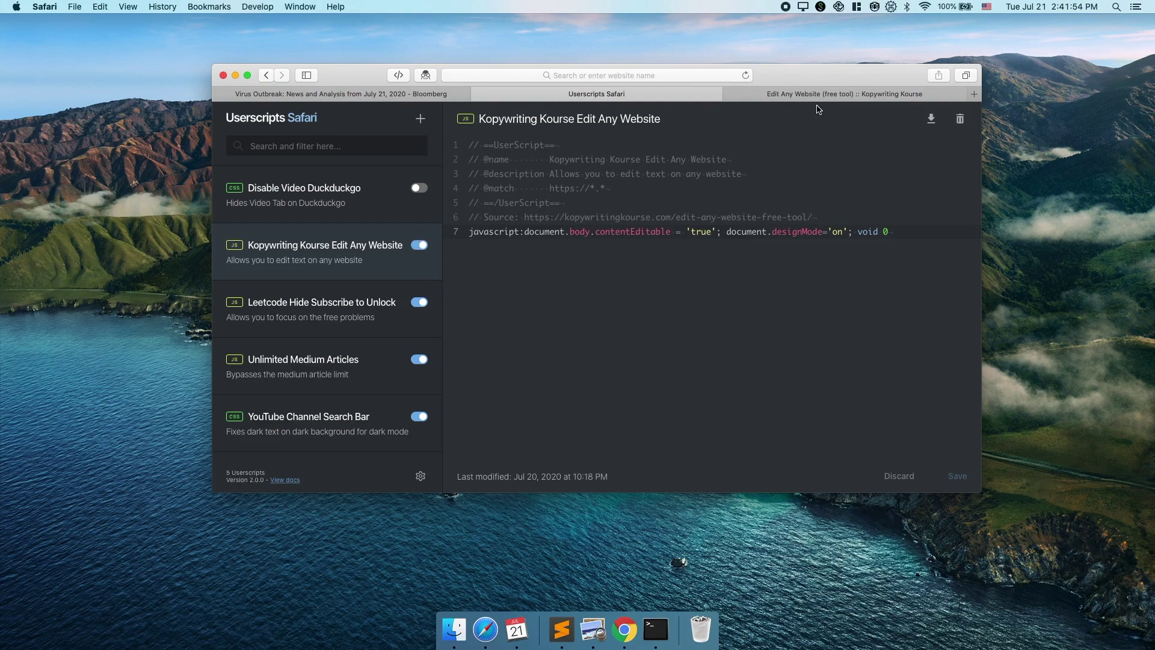
pyautogui.click(796, 96)
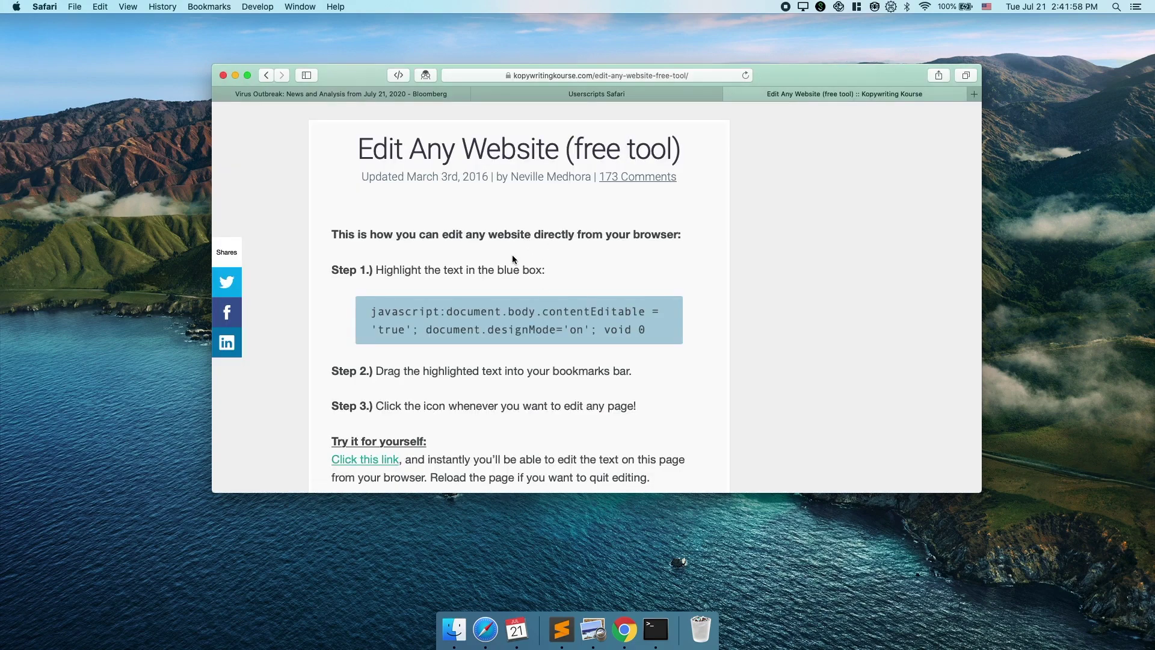
# - Reload the article, insert 'cool' into the intro line, and change 2016 to 2020
pyautogui.doubleClick(475, 234)
pyautogui.click(503, 235)
pyautogui.press('super+r')
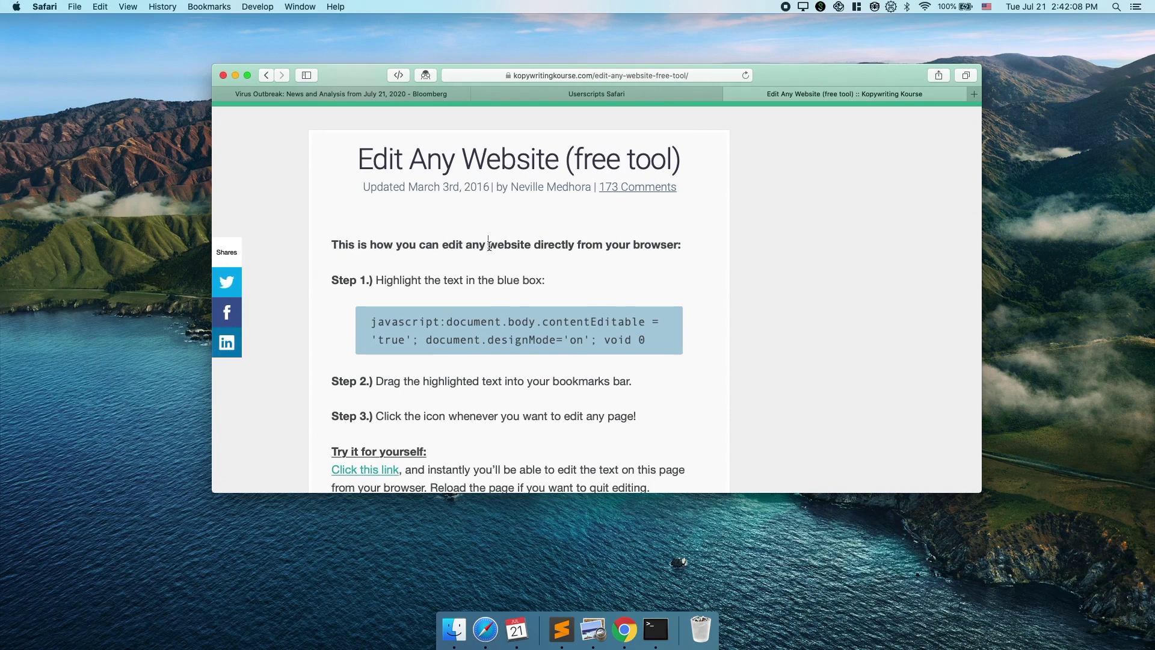
pyautogui.write('cool')
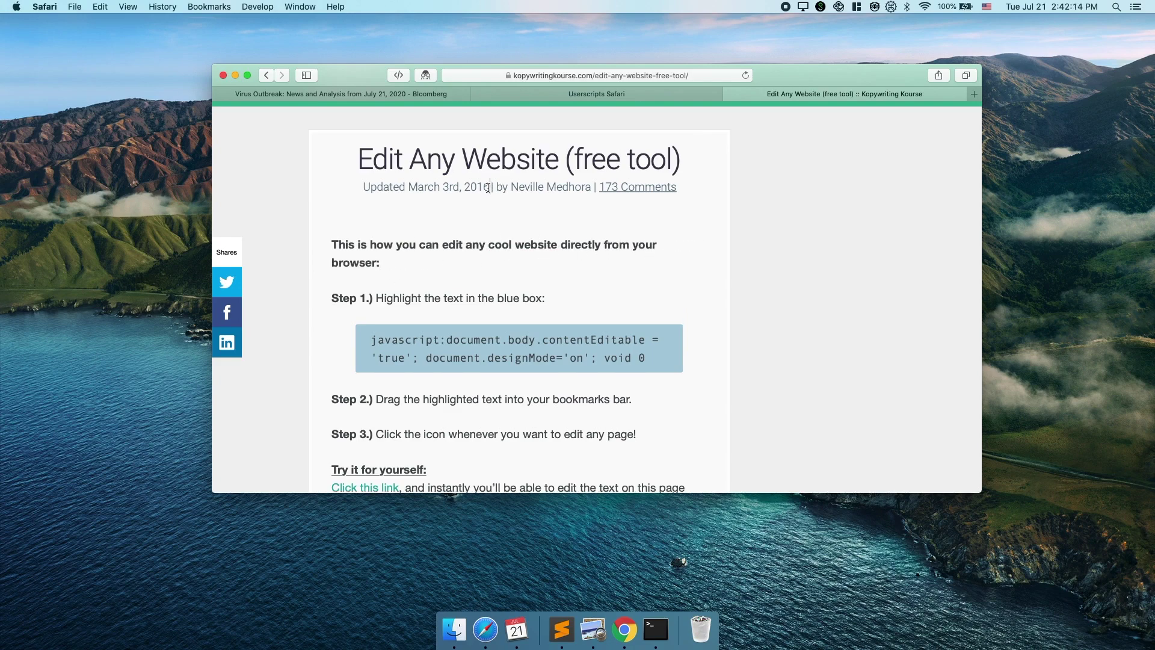
pyautogui.press('BackSpace')
pyautogui.press('BackSpace')
pyautogui.write('20')
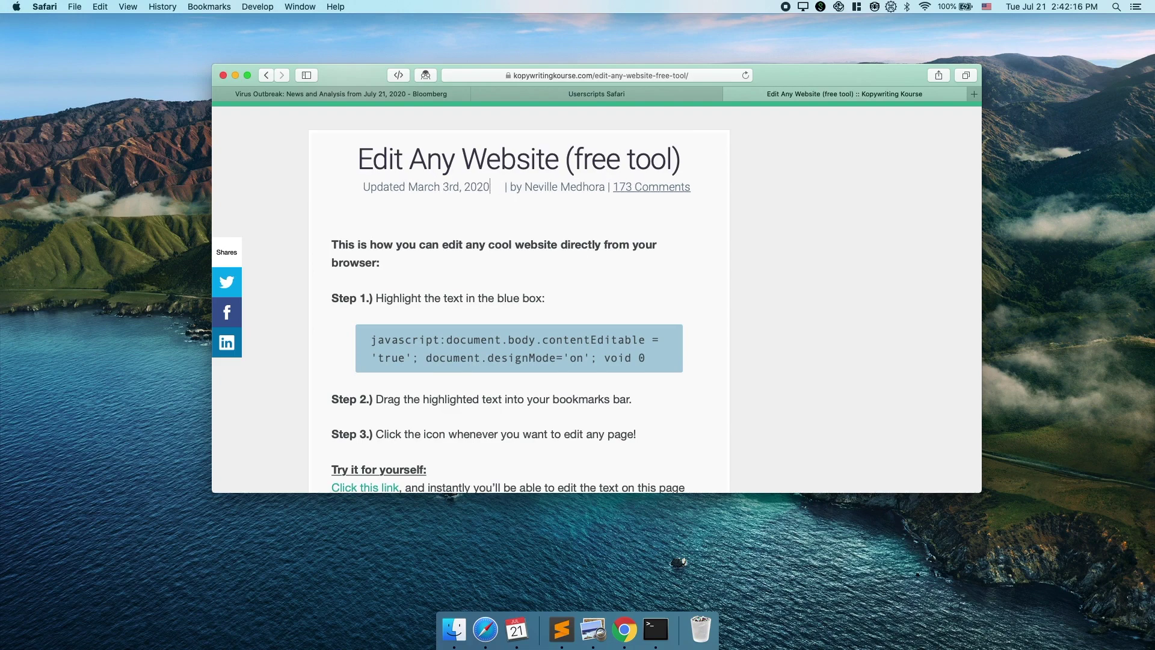
# - Replace the byline name with 'Productivity Career' and switch the Edit Any Website script off
pyautogui.moveTo(602, 187); pyautogui.dragTo(527, 188)
pyautogui.press('BackSpace')
pyautogui.write('P')
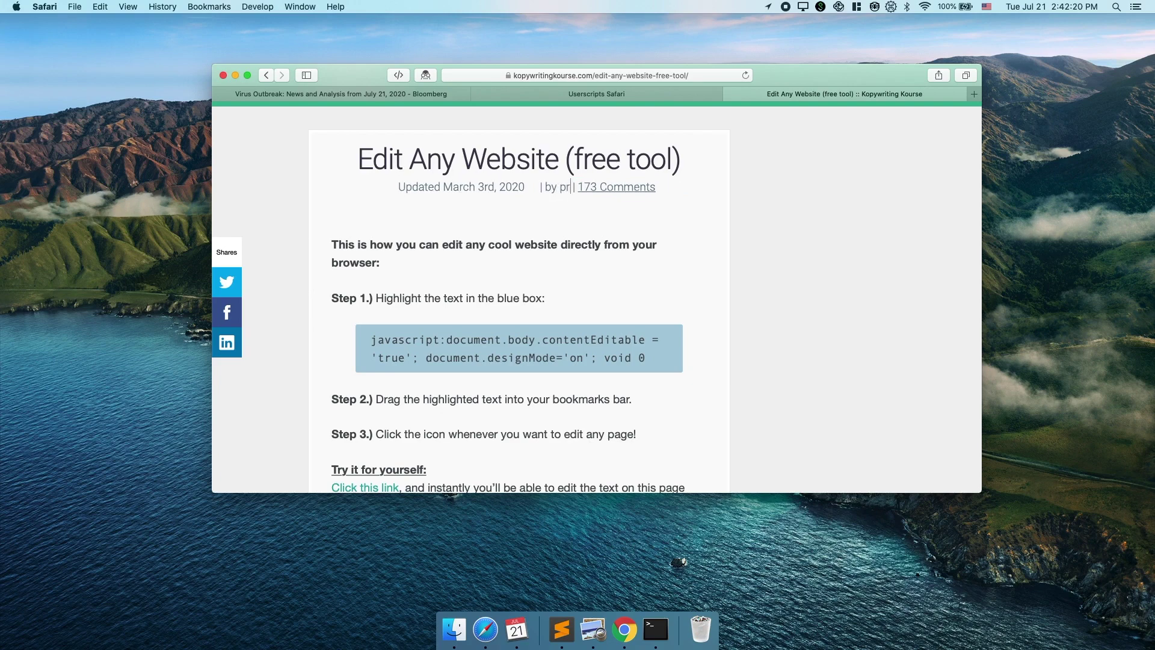
pyautogui.write('roductivity')
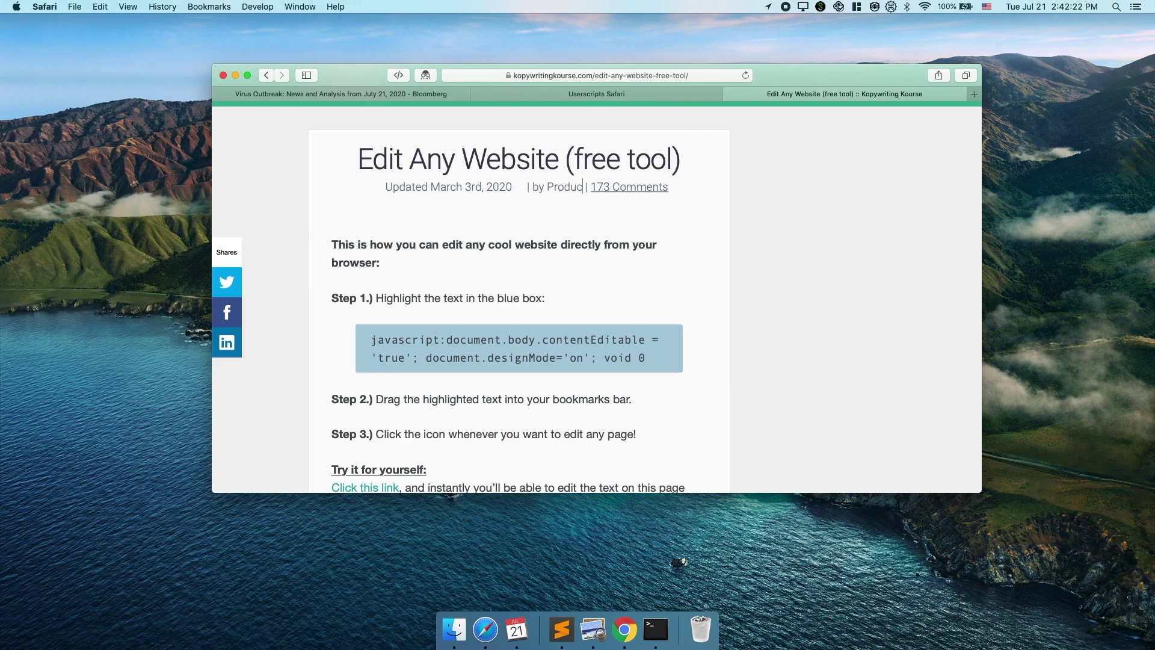
pyautogui.write(' Career')
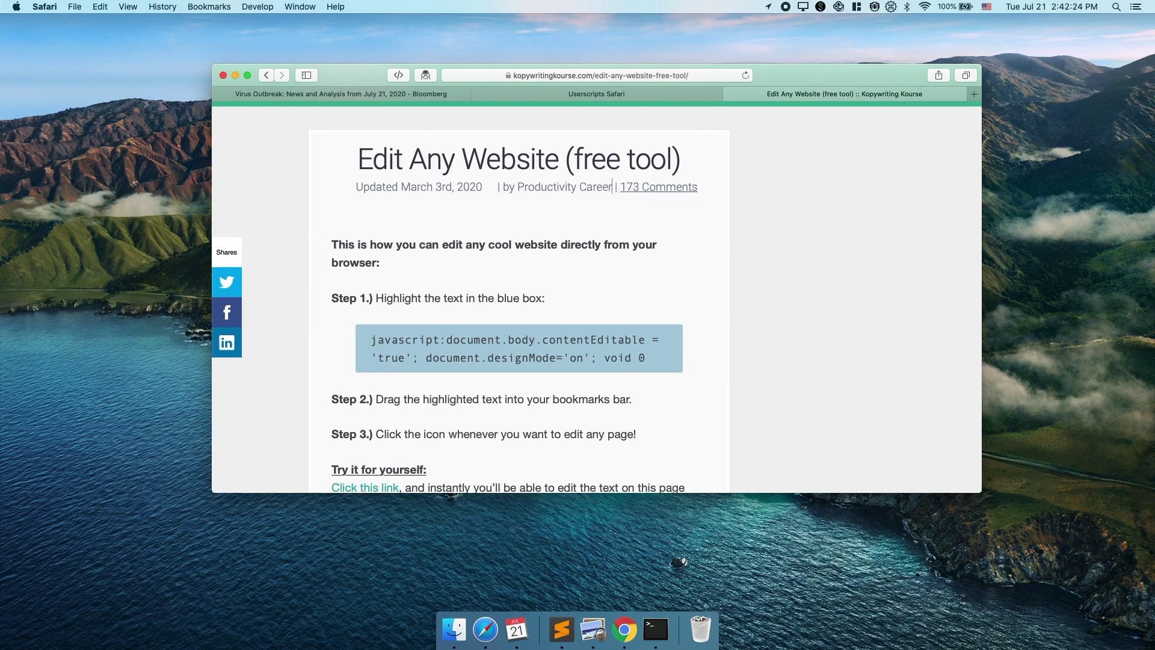
pyautogui.click(587, 96)
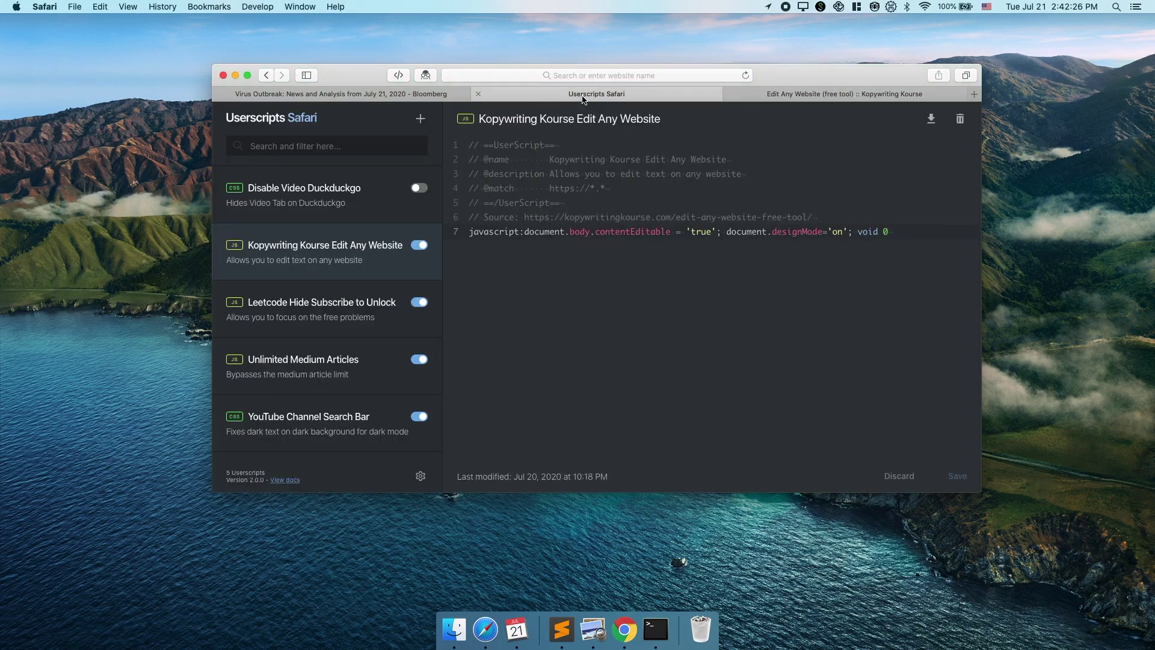
pyautogui.click(420, 246)
# - Open duckduckgo.com in the third tab using the 'du' address suggestion
pyautogui.click(804, 94)
pyautogui.click(654, 74)
pyautogui.write('du')
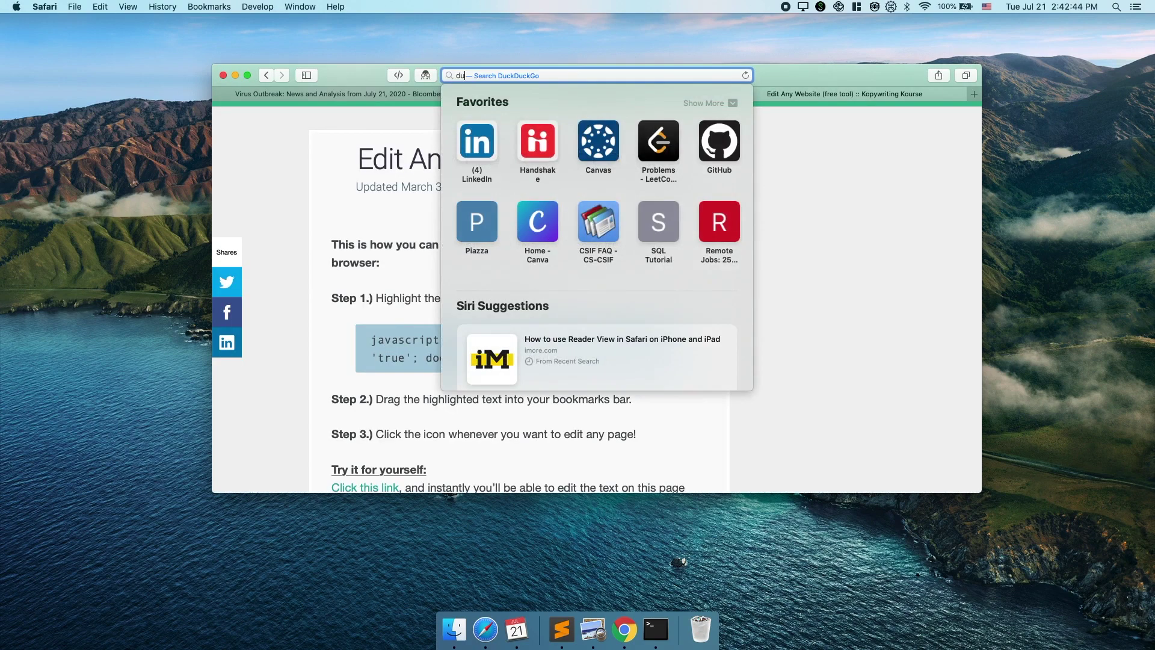
pyautogui.press('Return')
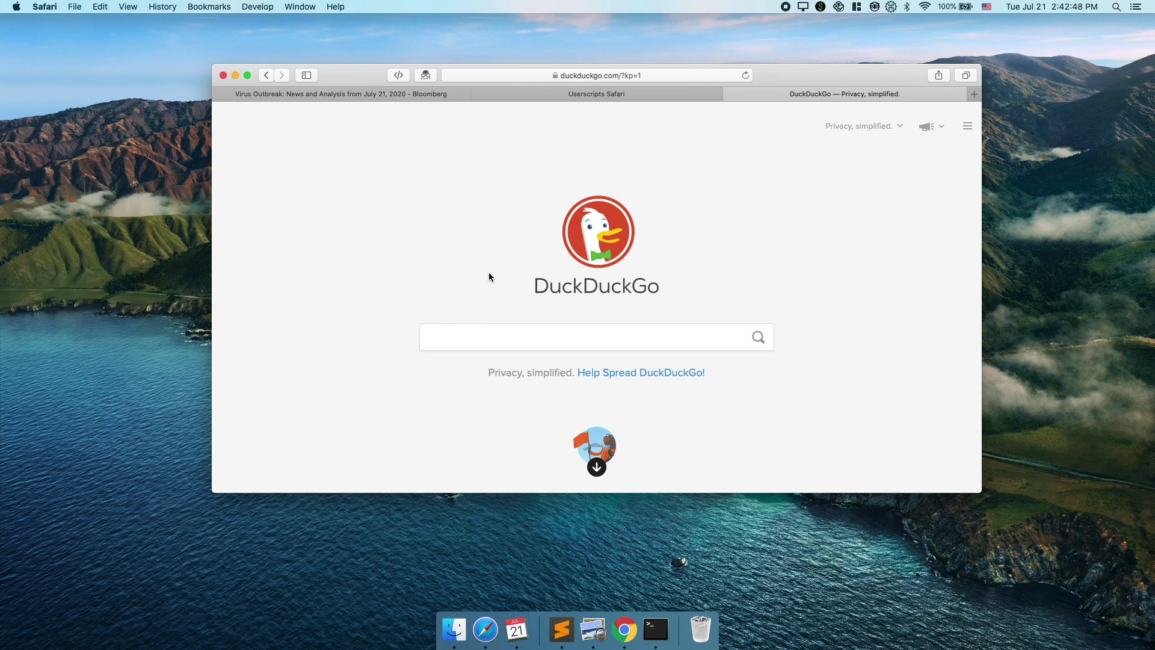
# - Search DuckDuckGo for 'graham stephan'
pyautogui.click(471, 349)
pyautogui.write('grah')
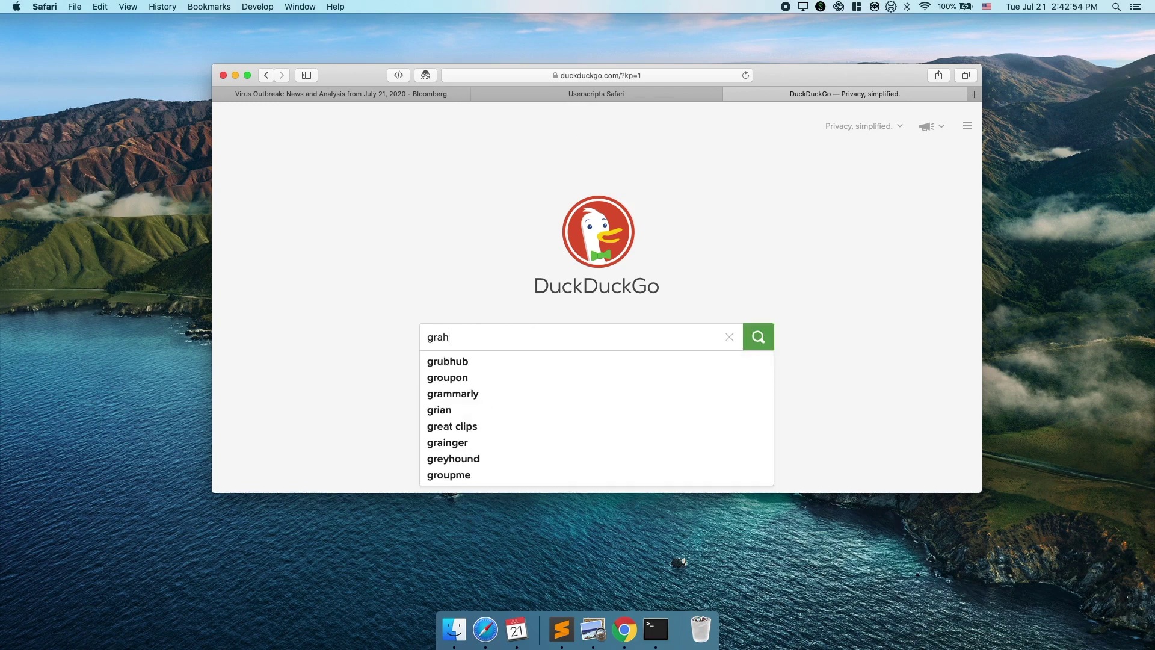
pyautogui.write('am stephan')
pyautogui.press('Return')
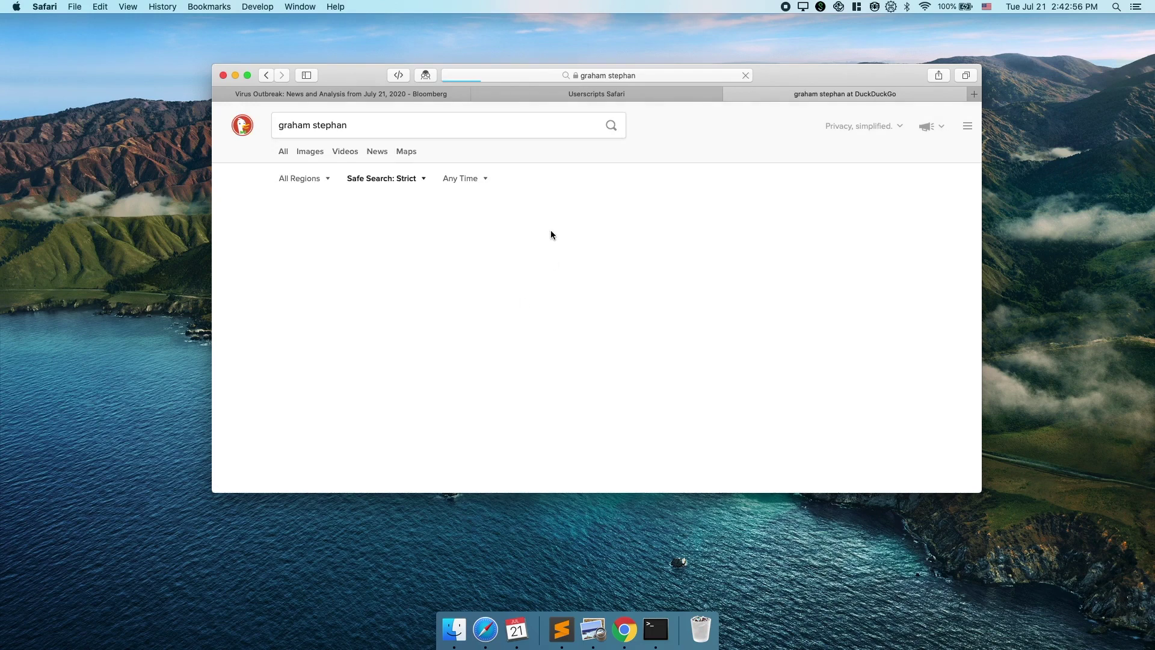
# - Show the Videos results, play the first video, then return to All results
pyautogui.click(346, 156)
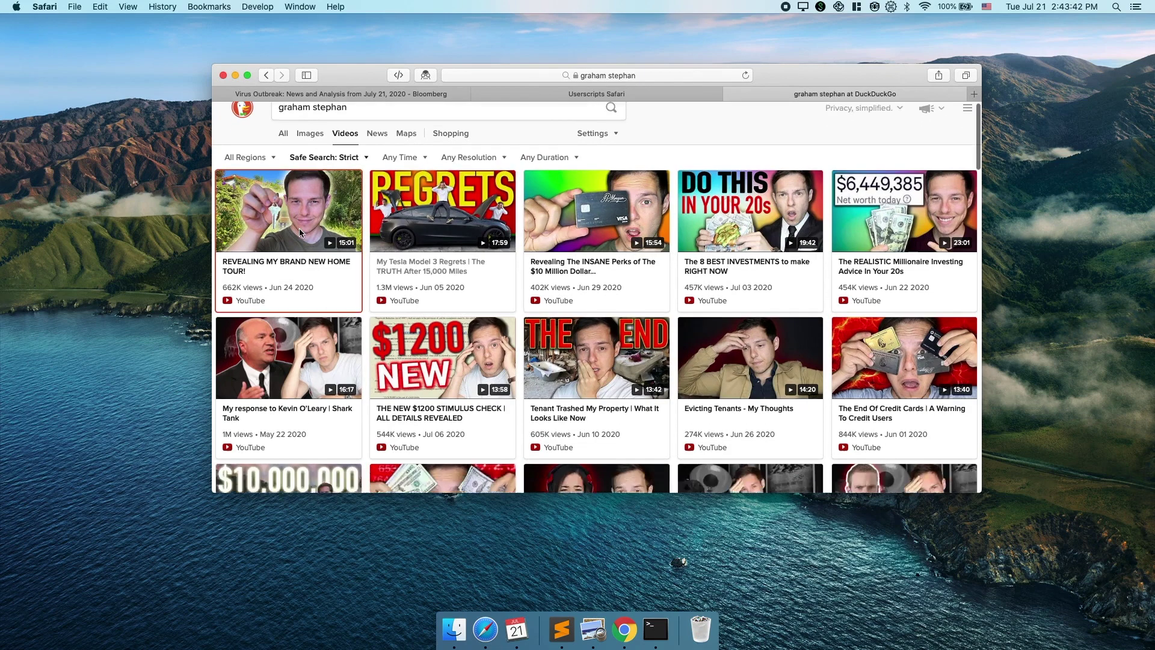
pyautogui.click(301, 233)
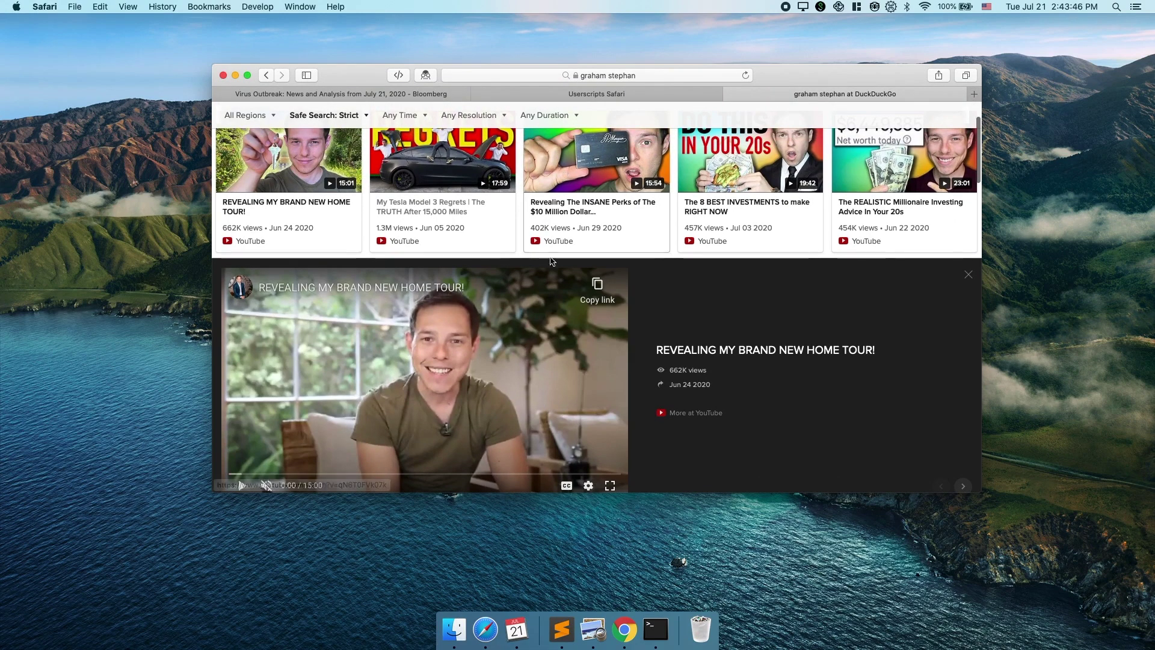
pyautogui.scroll(2, 595, 229)
pyautogui.scroll(1, 599, 220)
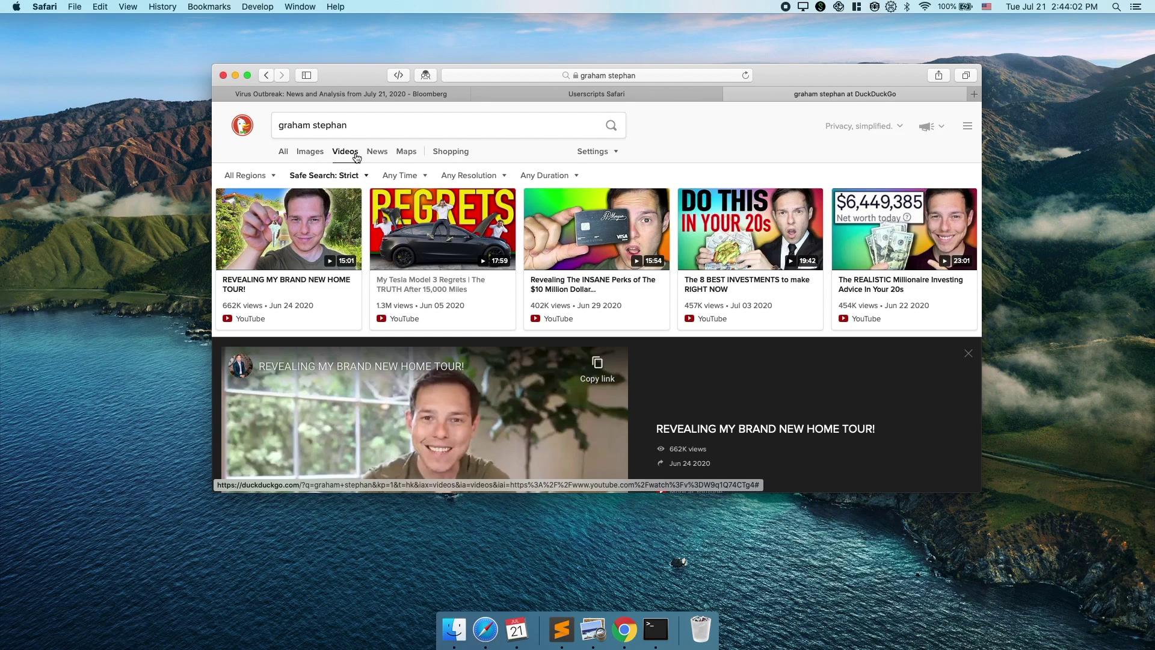
pyautogui.click(284, 155)
# - Enable the Disable Video Duckduckgo script and reload the DuckDuckGo results
pyautogui.click(567, 94)
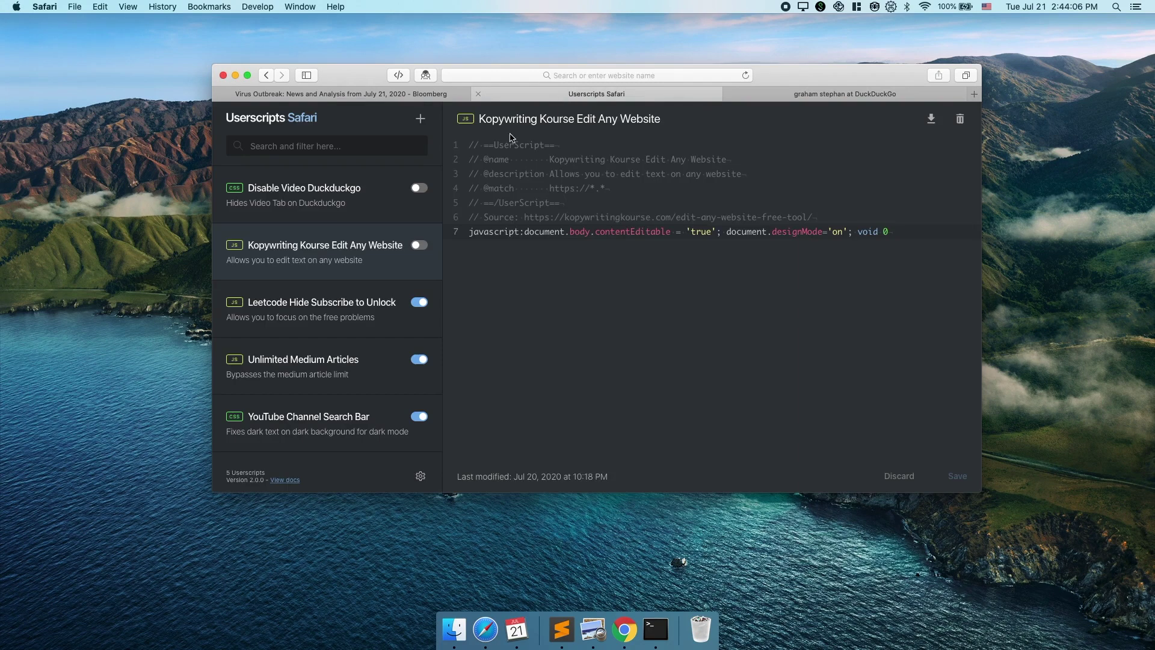
pyautogui.click(420, 189)
pyautogui.click(737, 98)
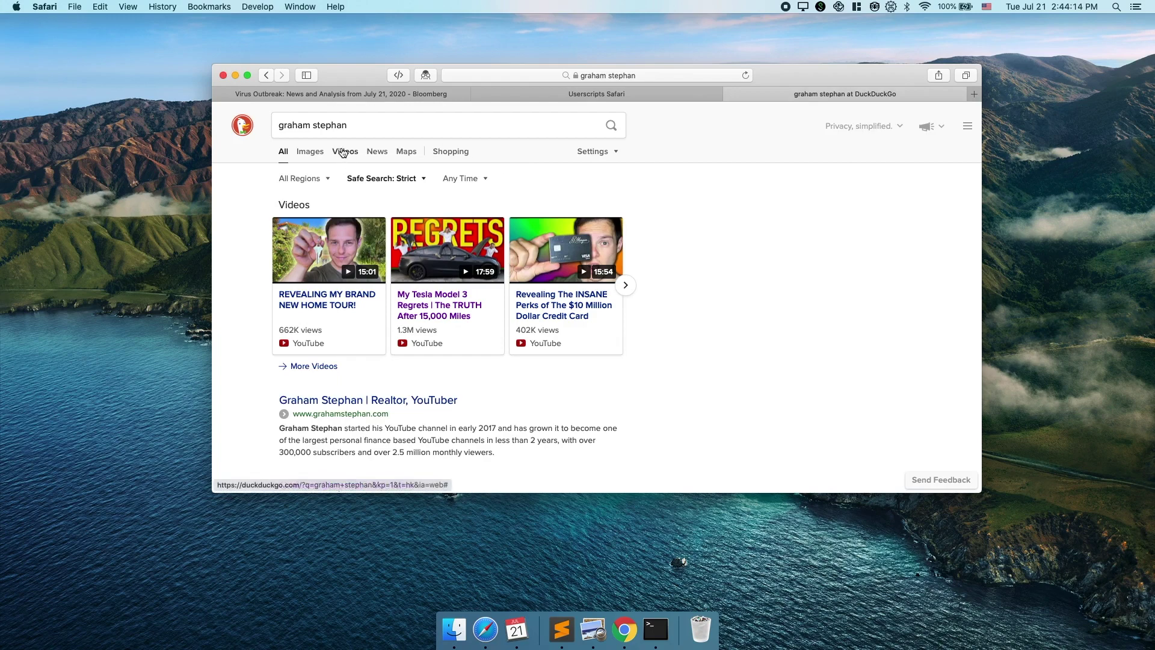
pyautogui.press('super+r')
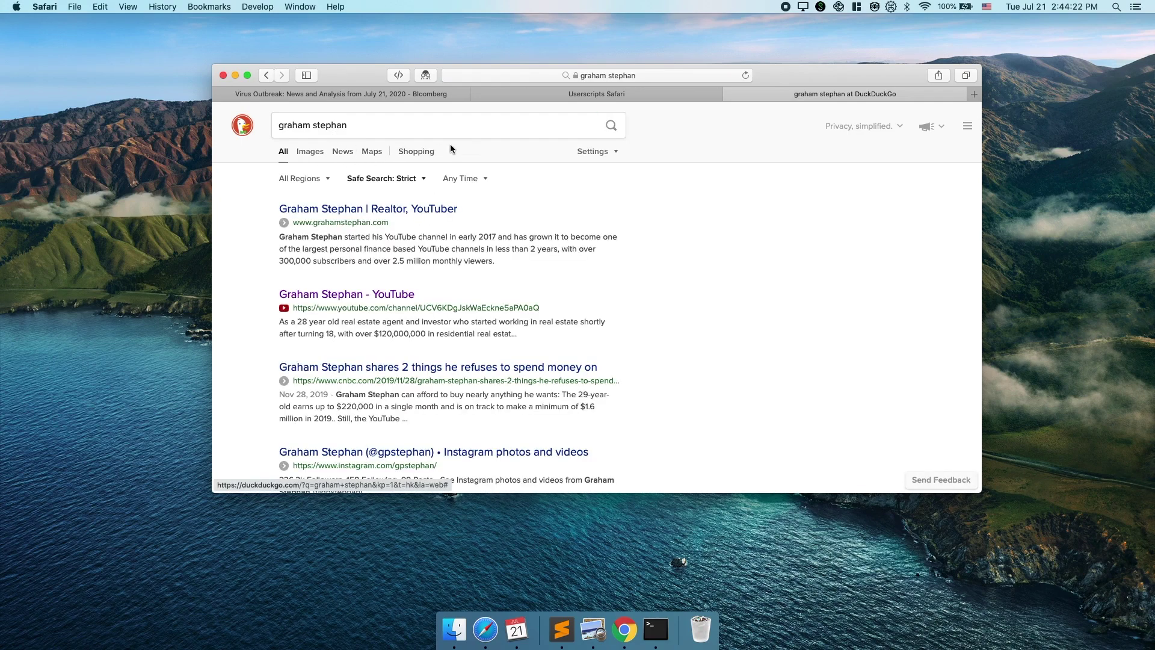
# - Turn the Disable Video Duckduckgo script off, reload the results, and view its CSS code
pyautogui.click(618, 97)
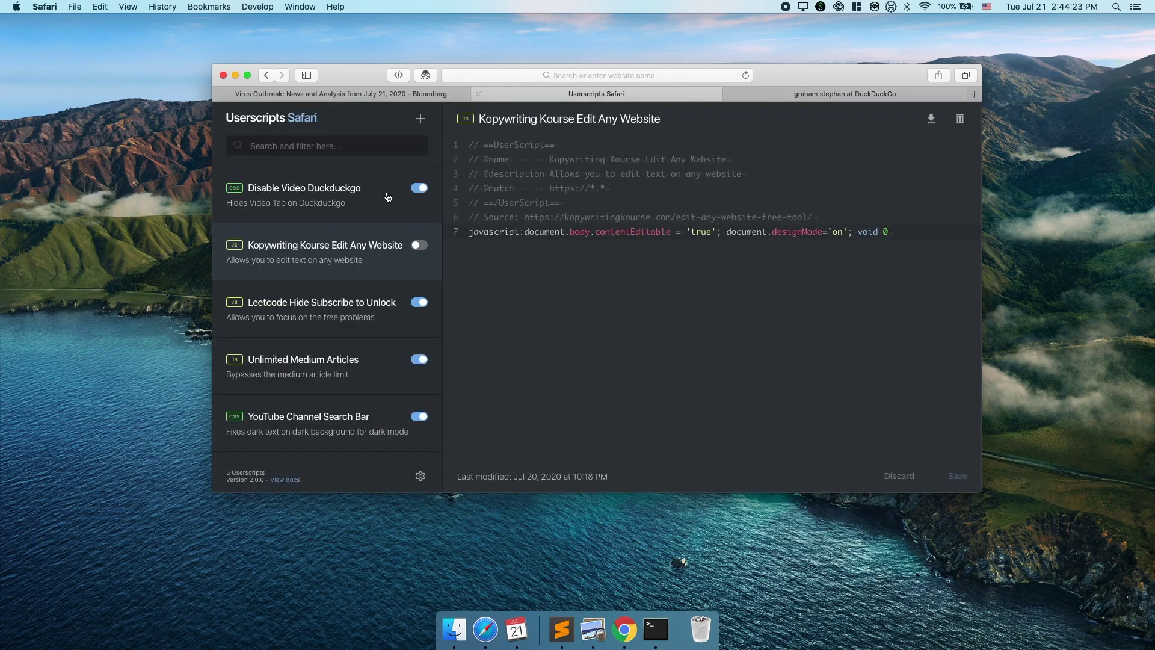
pyautogui.click(418, 191)
pyautogui.click(786, 94)
pyautogui.press('super+r')
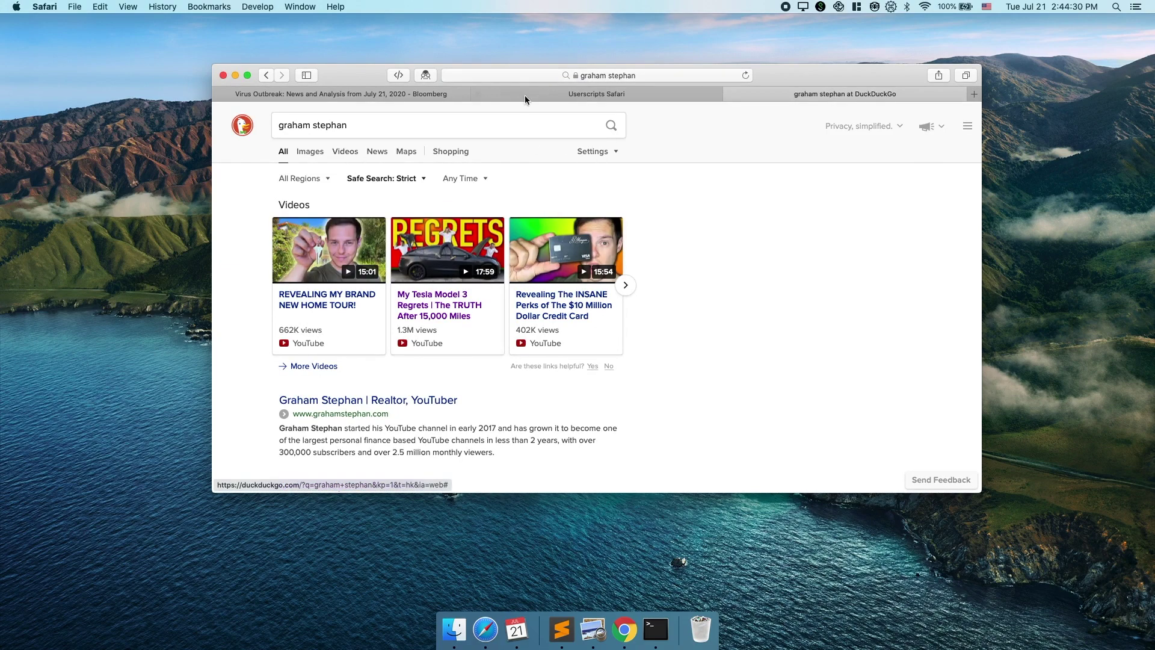
pyautogui.click(561, 94)
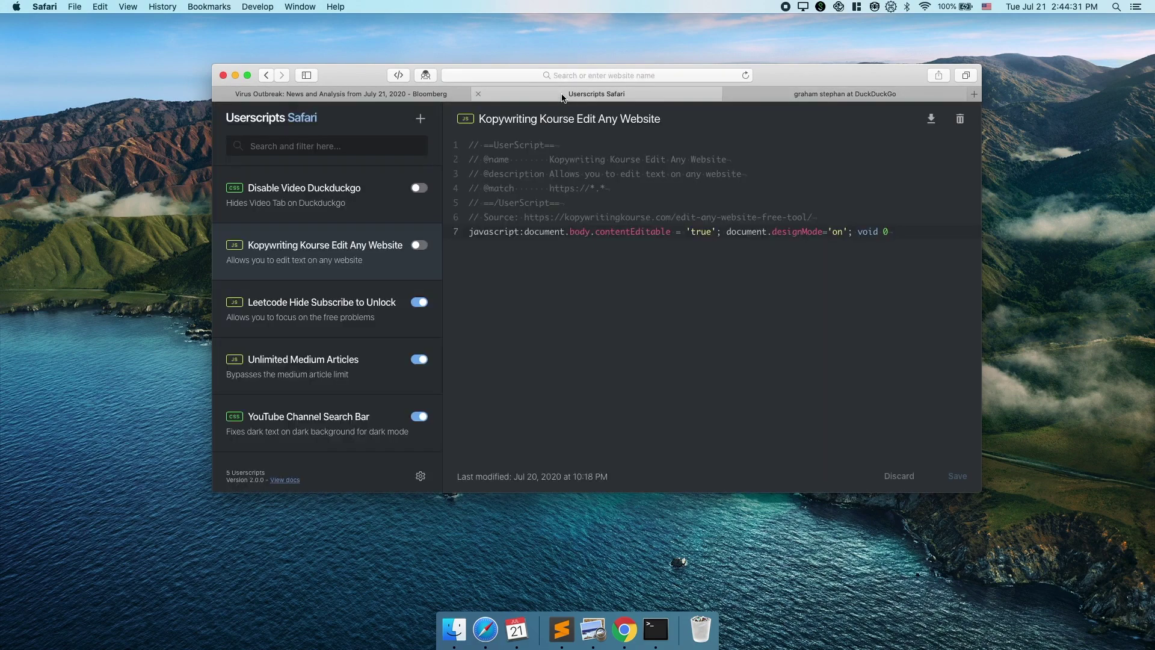
pyautogui.click(370, 207)
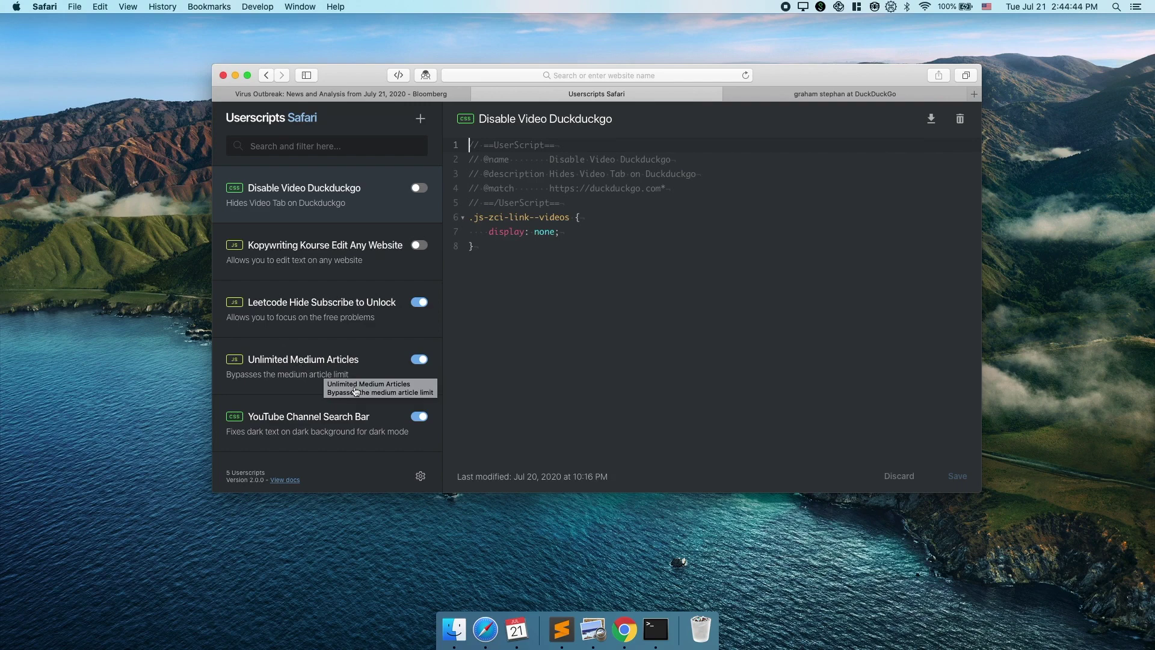
# - View the Unlimited Medium Articles code, then search DuckDuckGo for 'medium.com'
pyautogui.click(363, 371)
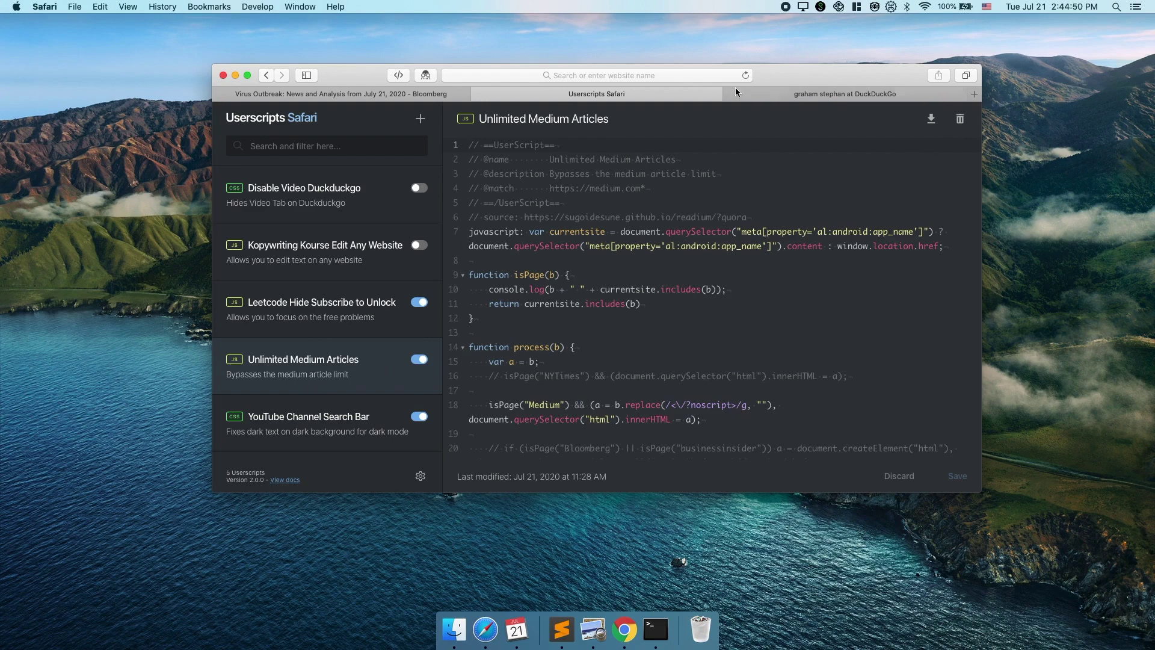
pyautogui.click(806, 98)
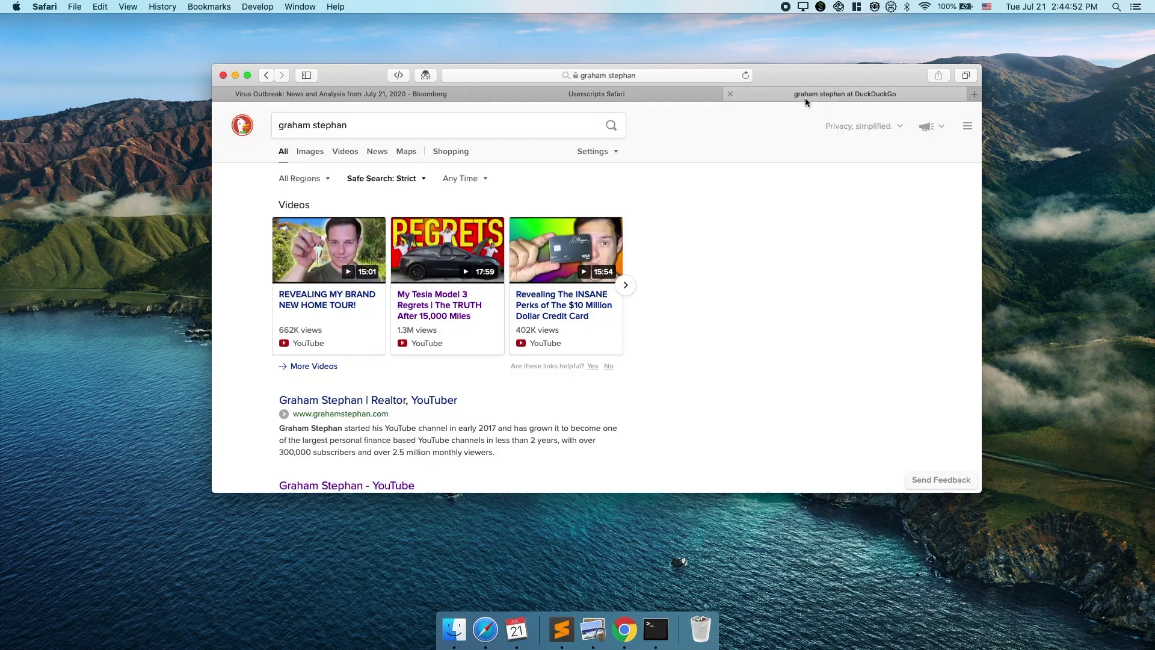
pyautogui.click(459, 129)
pyautogui.press('super+a')
pyautogui.write('m')
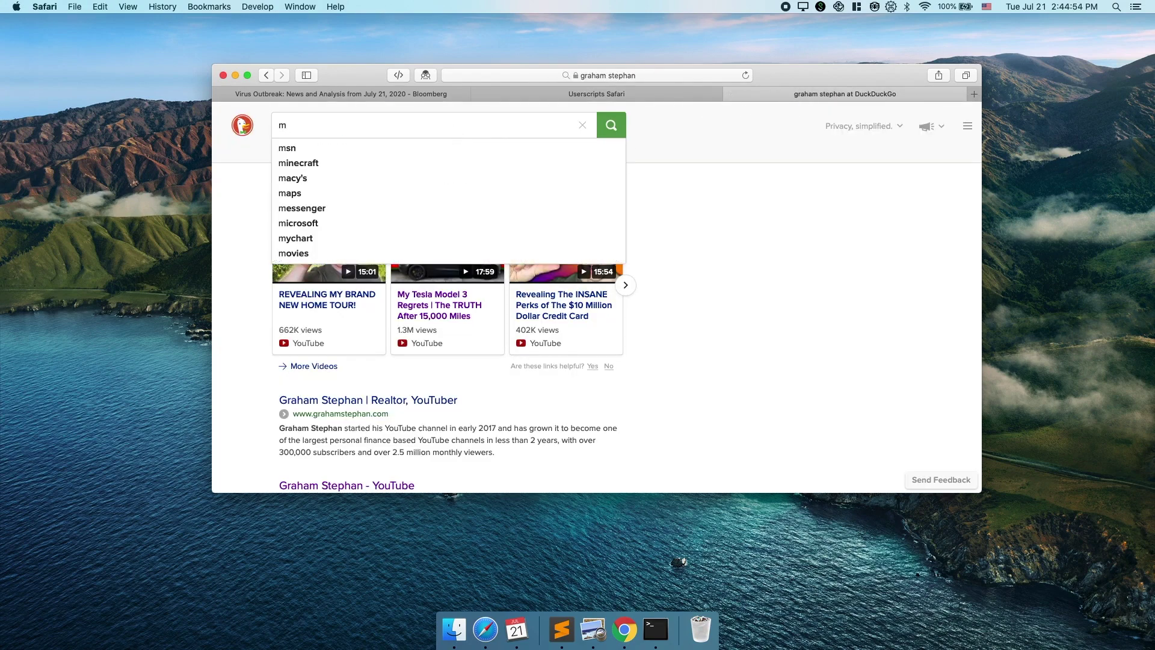
pyautogui.press('BackSpace')
pyautogui.write('medium.com')
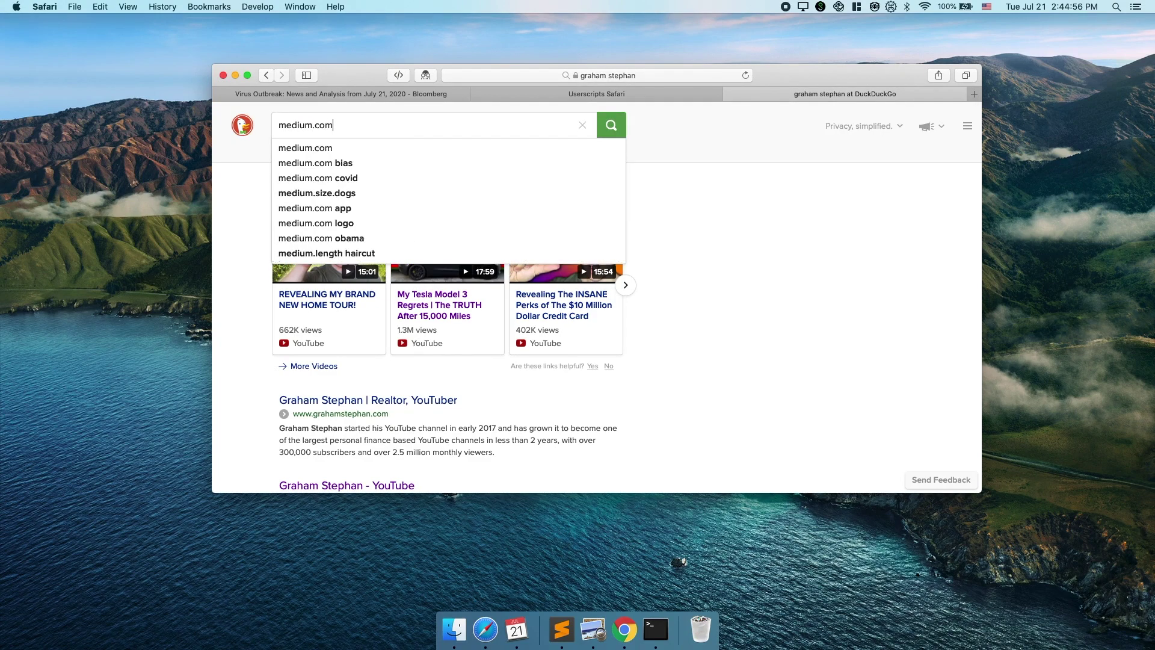
pyautogui.press('Return')
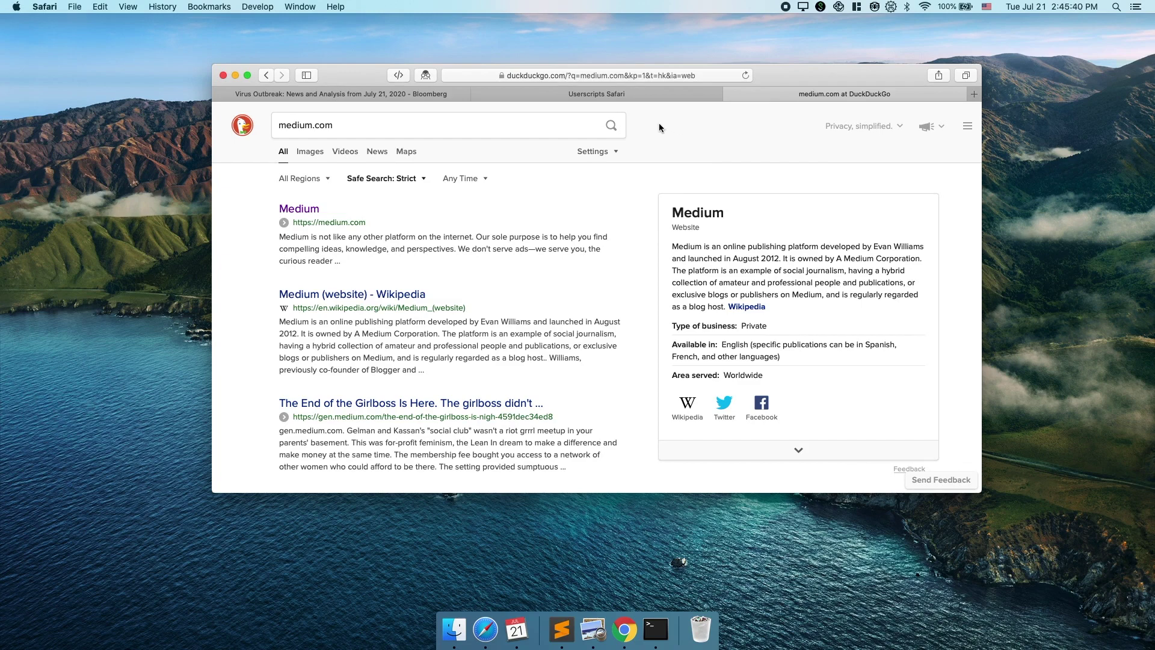
# - Compare the Userscripts and medium.com results tabs, then open a new blank tab
pyautogui.click(628, 98)
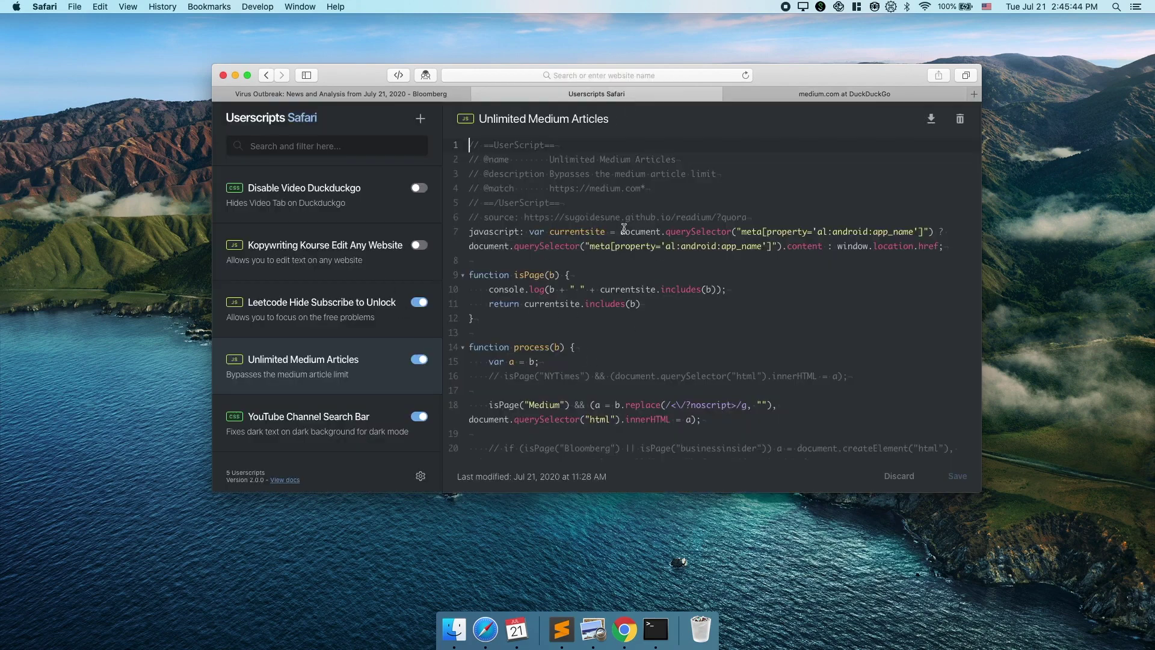
pyautogui.click(825, 94)
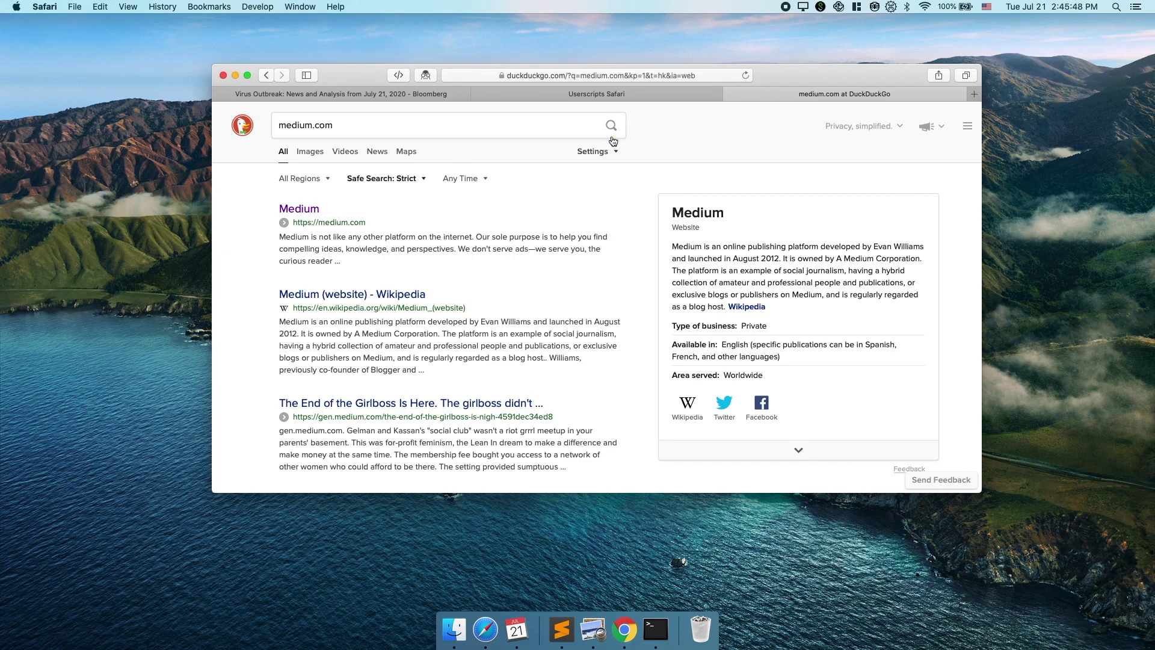
pyautogui.click(632, 96)
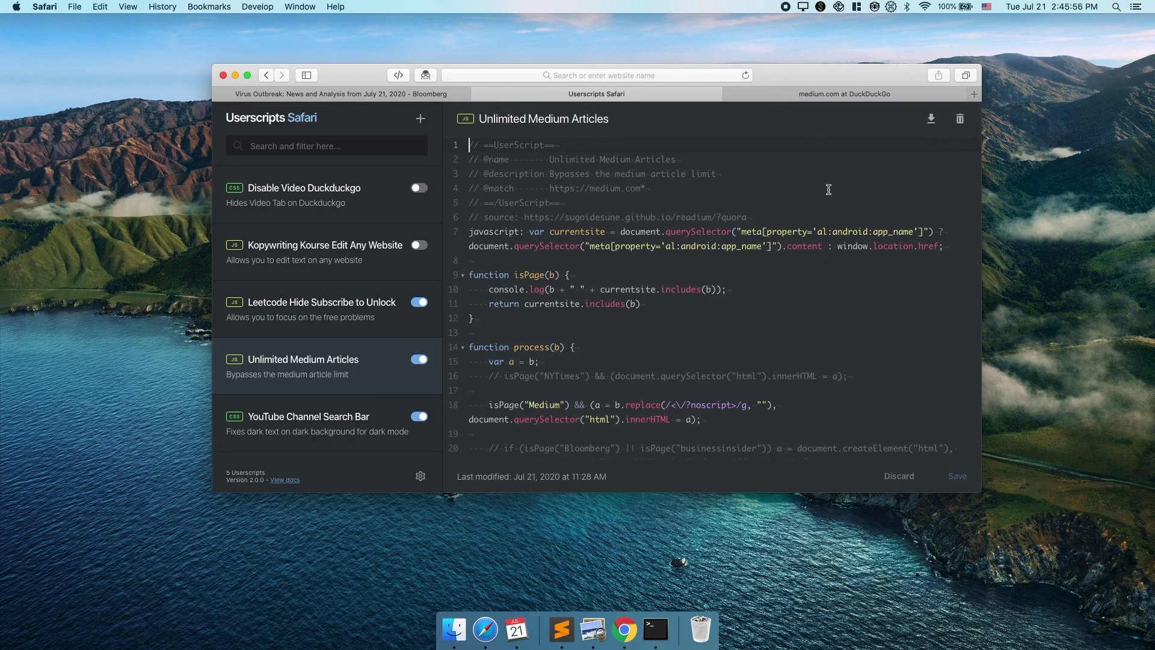
pyautogui.press('super+t')
# - Open the Chrome Web Store and search it for 'medium infinity reader'
pyautogui.write('chrome')
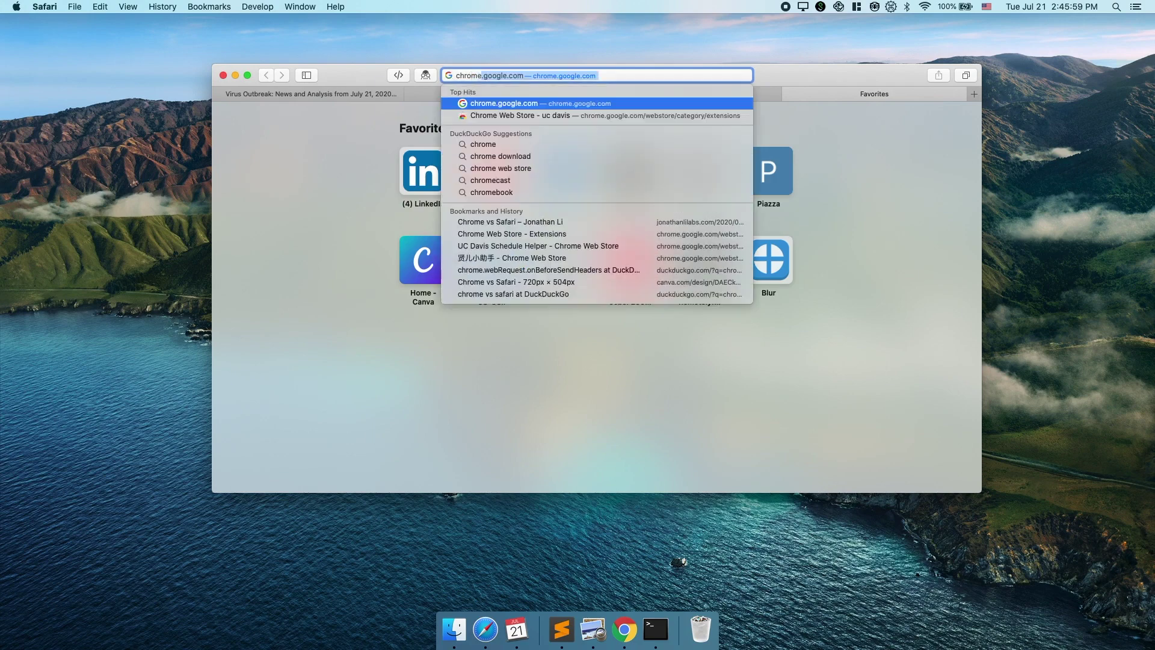
pyautogui.press('Down')
pyautogui.press('Return')
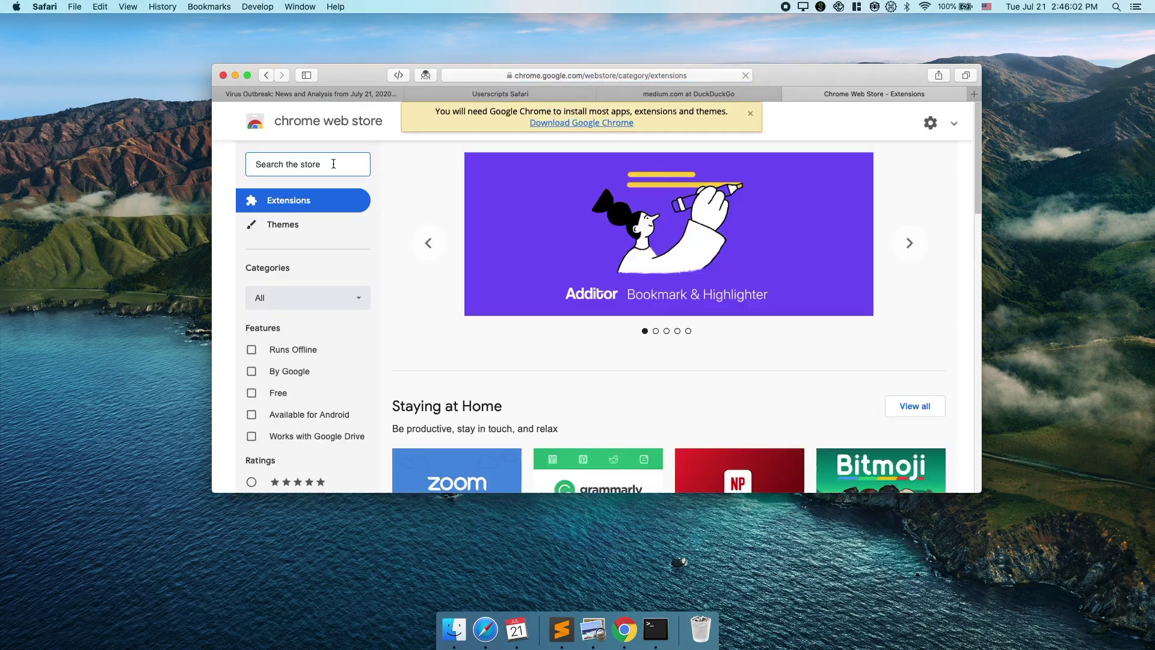
pyautogui.write('me')
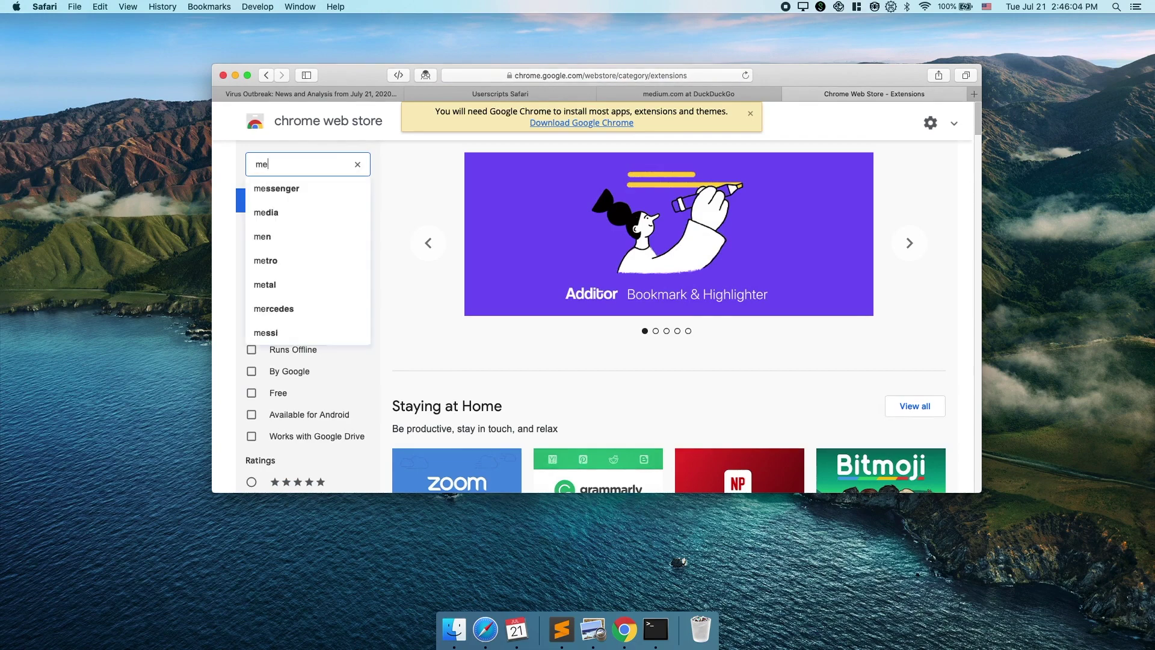
pyautogui.write('dium infi')
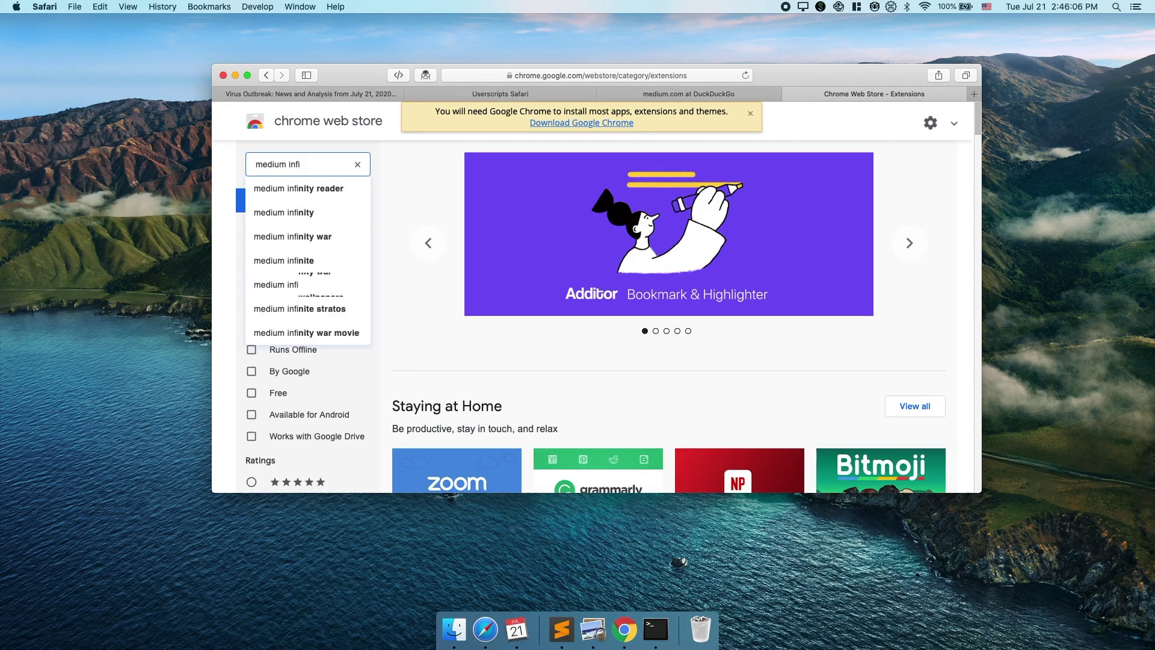
pyautogui.press('Down')
pyautogui.press('Return')
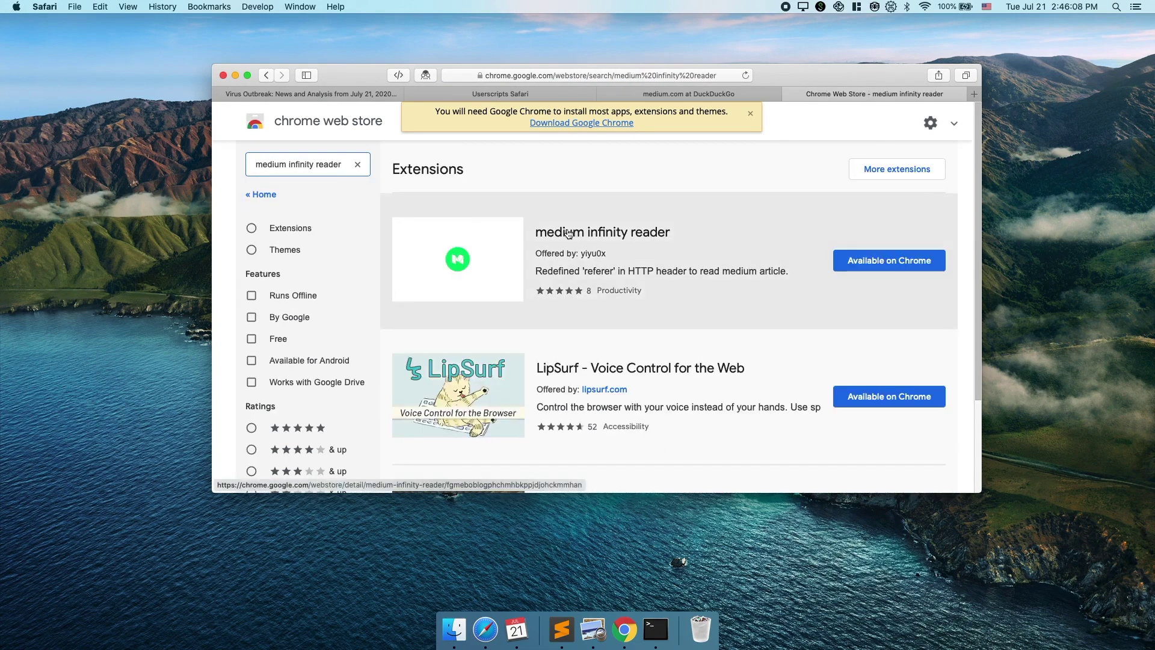
# - Open the medium infinity reader listing and view its After screenshot
pyautogui.click(569, 233)
pyautogui.scroll(-10, 478, 277)
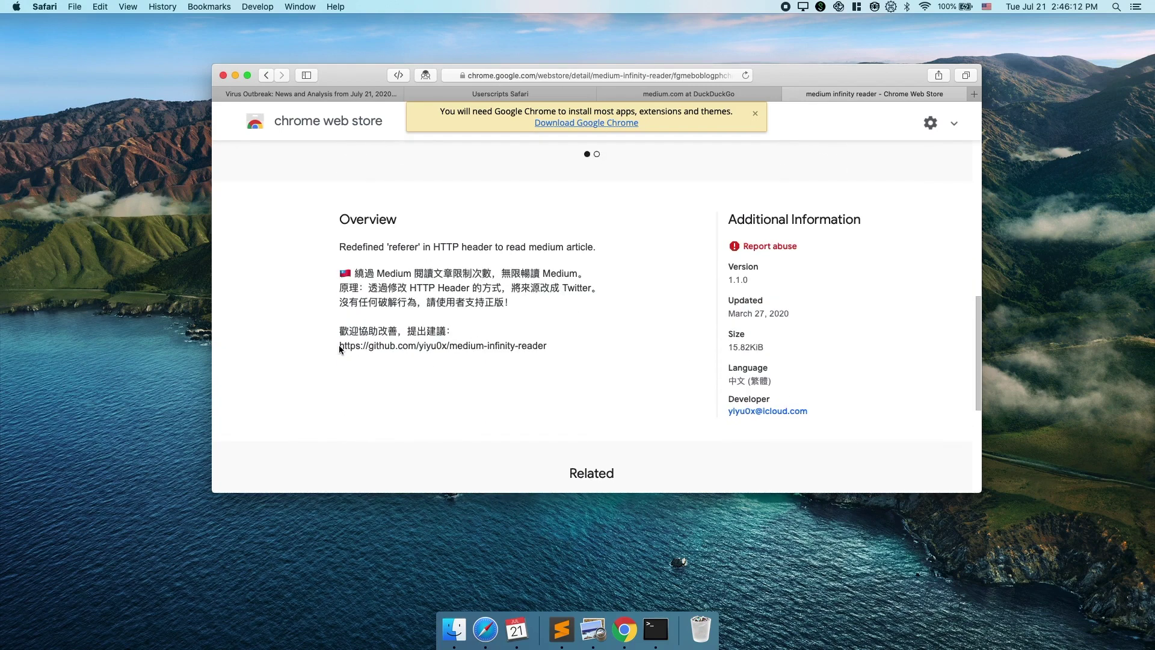
pyautogui.moveTo(340, 349)
pyautogui.mouseDown()
pyautogui.moveTo(542, 347)
pyautogui.moveTo(331, 346)
pyautogui.mouseUp()
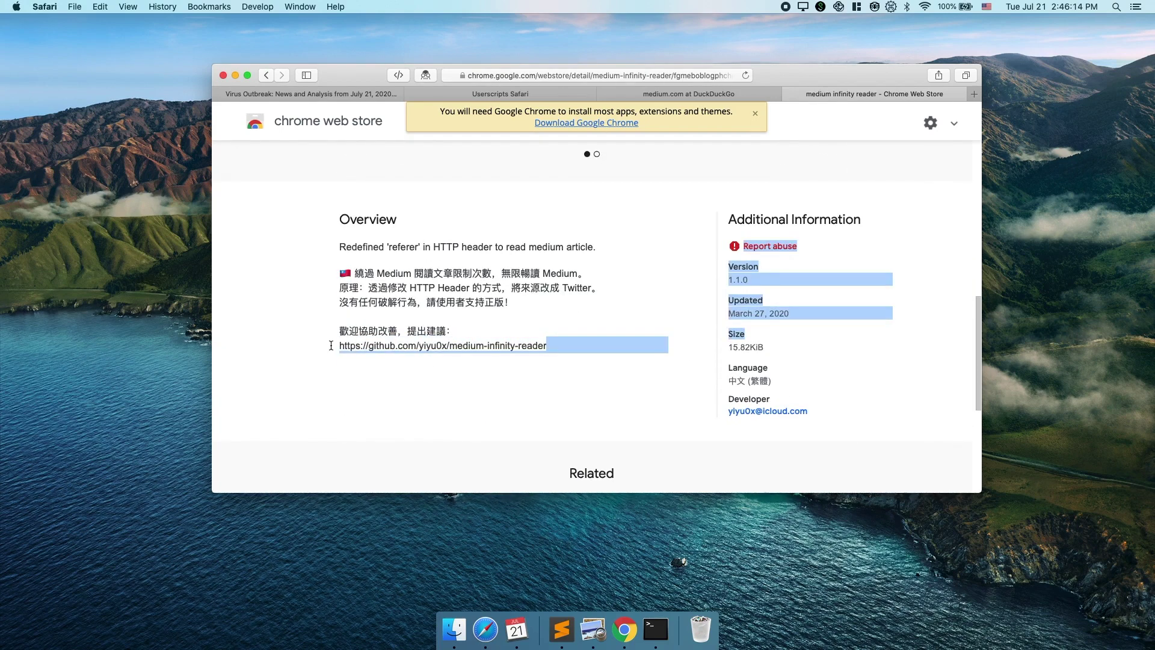
pyautogui.click(441, 345)
pyautogui.scroll(10, 592, 208)
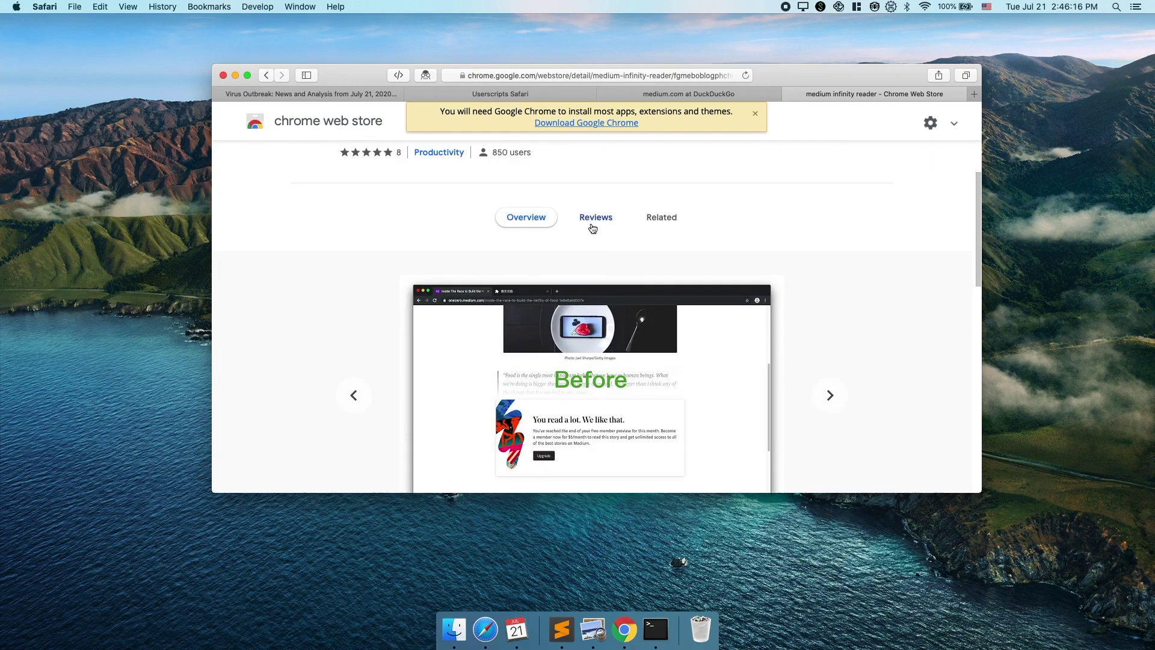
pyautogui.scroll(3, 571, 223)
pyautogui.scroll(-3, 661, 346)
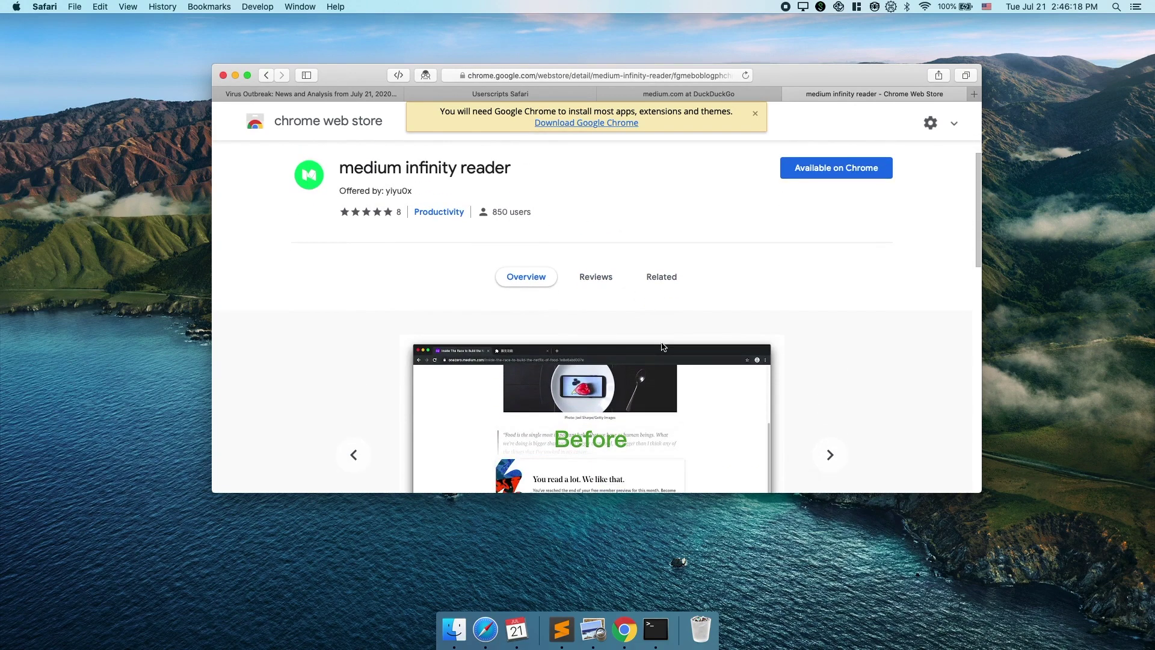
pyautogui.scroll(-2, 517, 349)
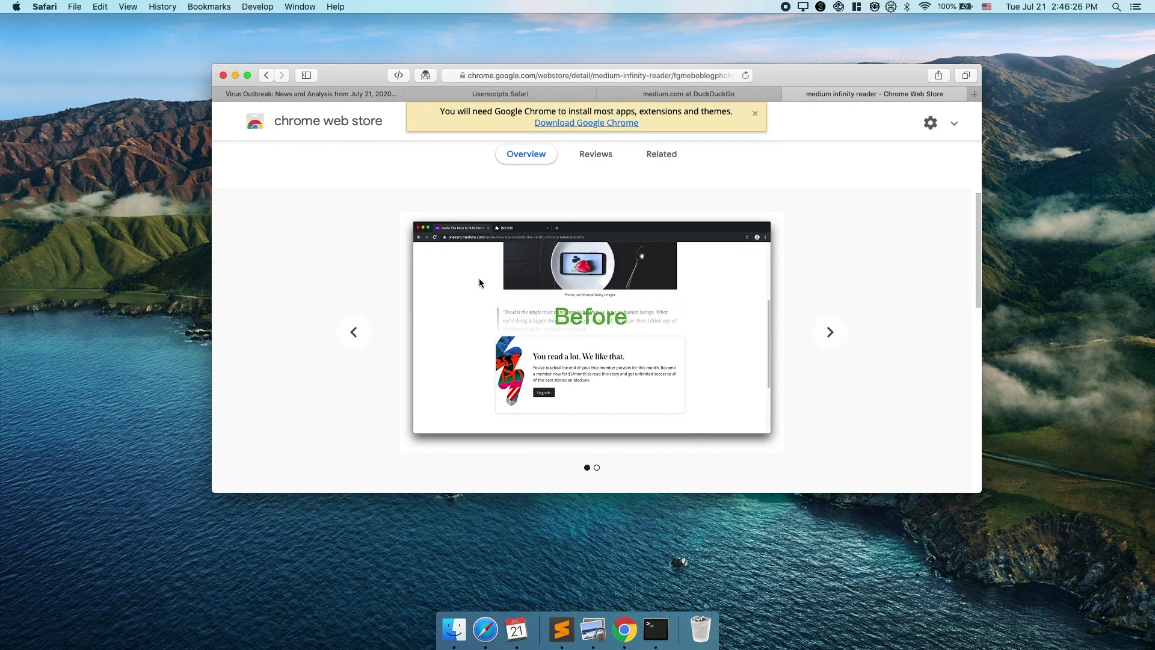
pyautogui.click(829, 332)
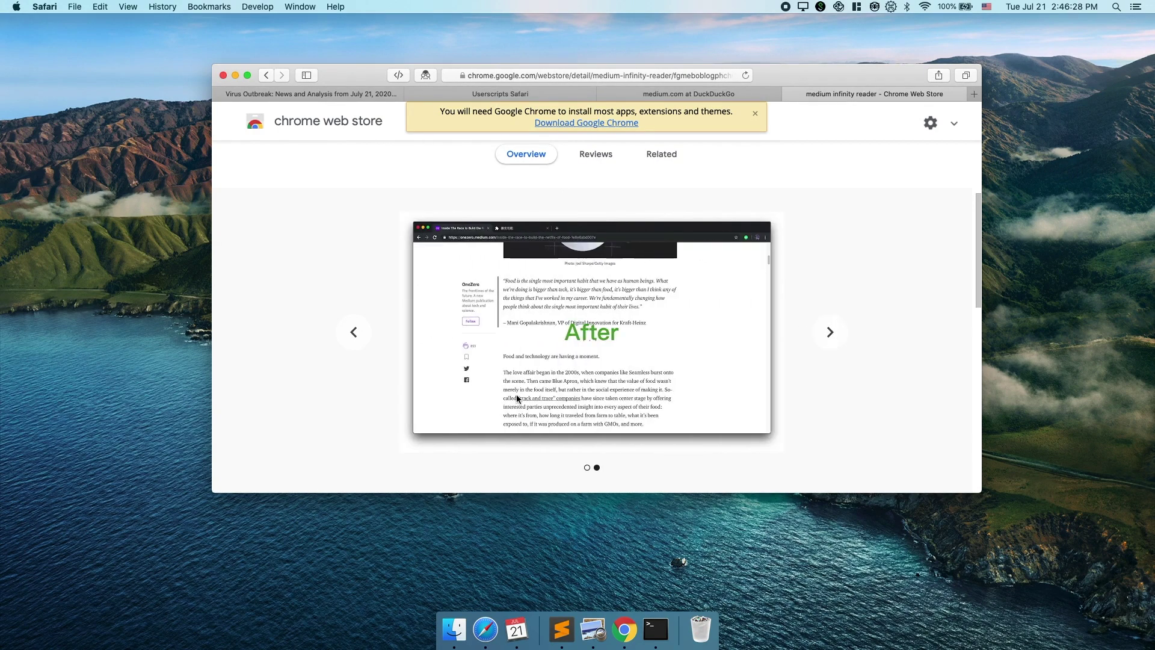
pyautogui.scroll(5, 661, 331)
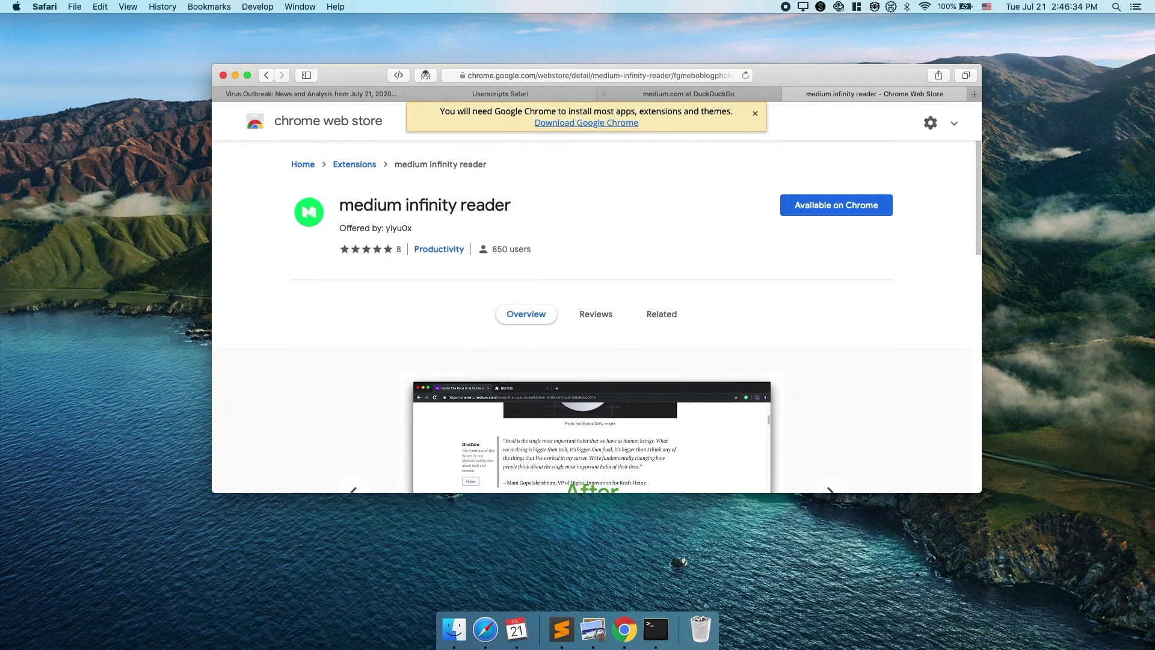
# - Compare with the medium.com results tab, then type 'readable' in a new tab
pyautogui.click(678, 95)
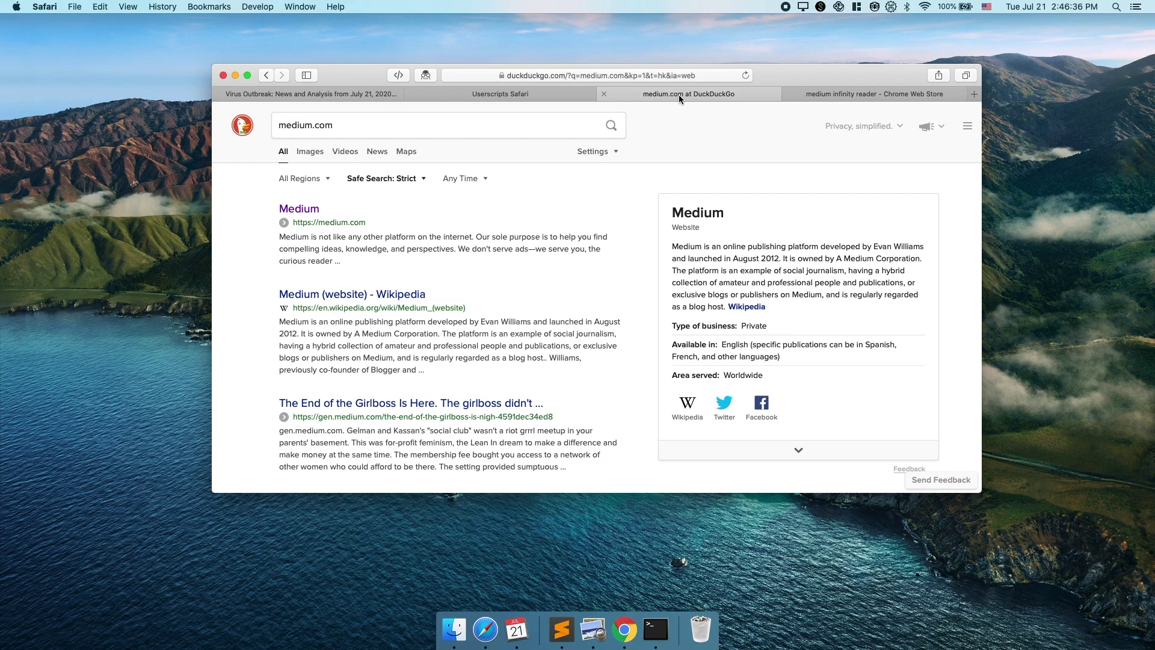
pyautogui.click(848, 93)
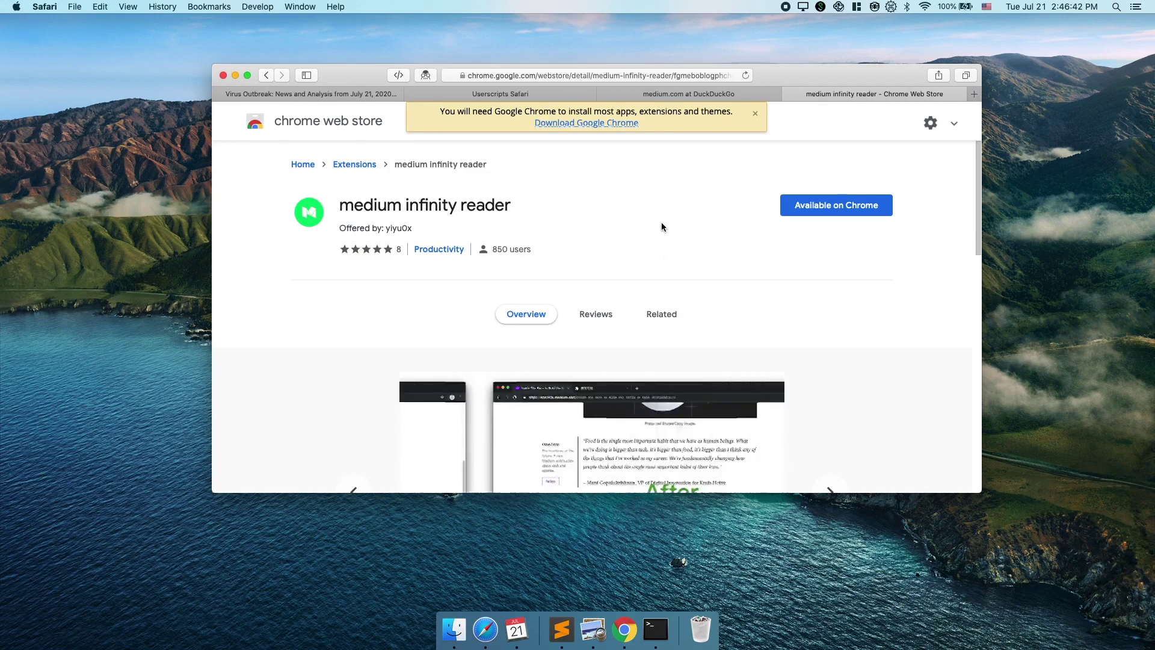
pyautogui.press('super+shift+l')
pyautogui.press('super+shift+l')
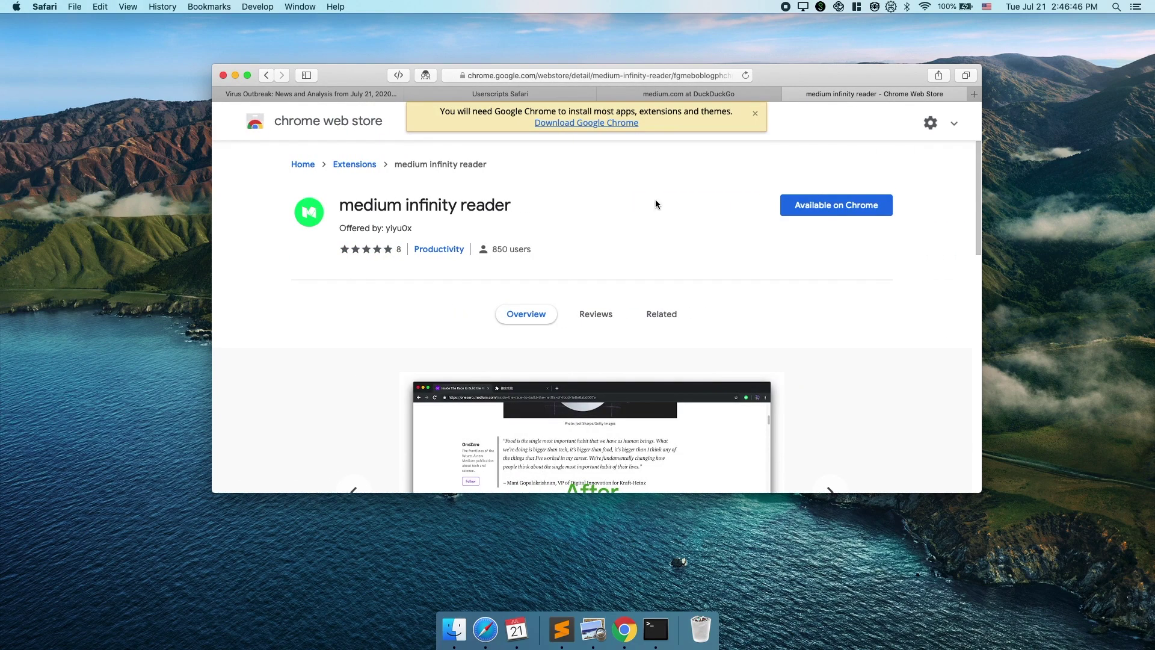
pyautogui.press('super+t')
pyautogui.write('readabl')
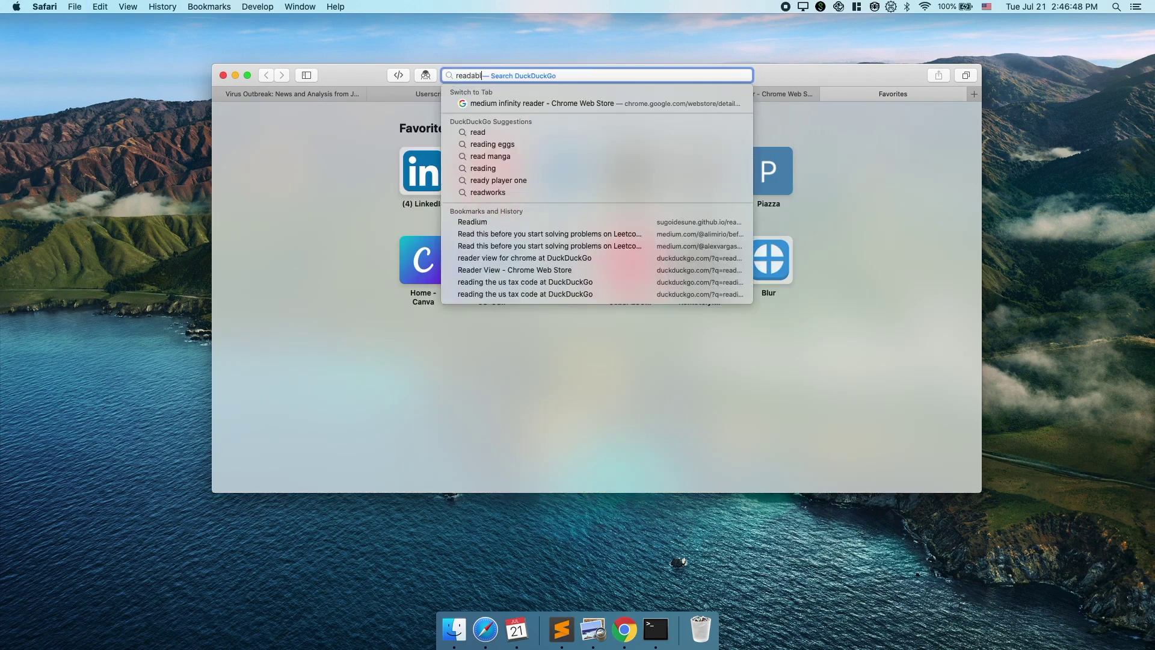
pyautogui.write('e')
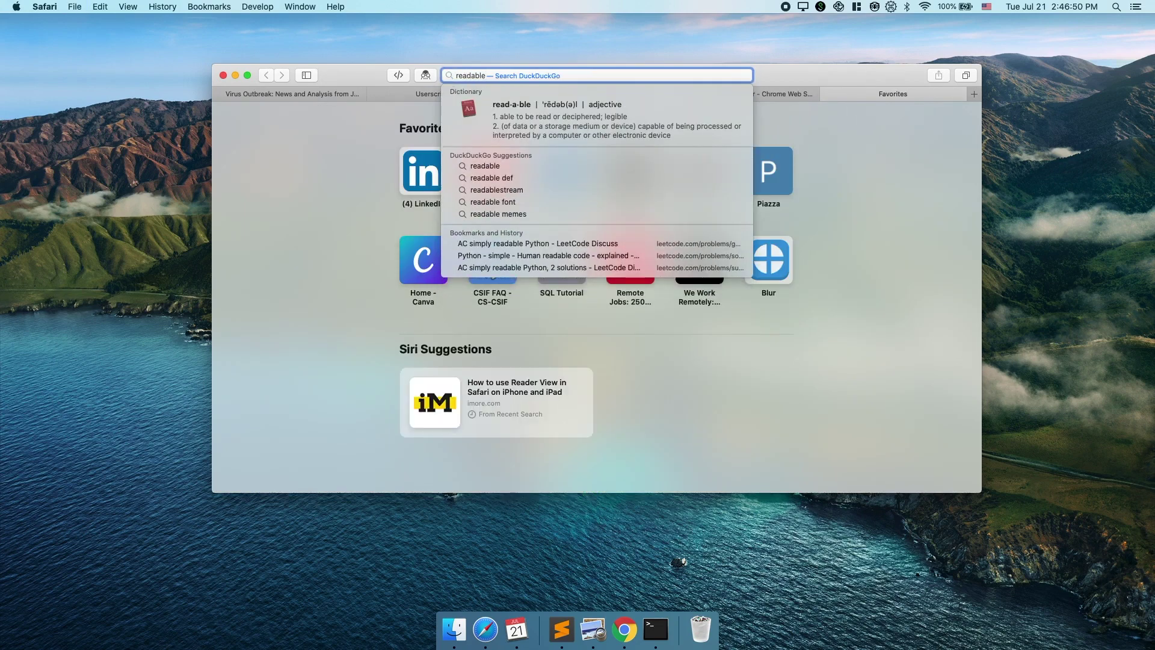
# - Close the empty Favorites tab and return to the Userscripts tab
pyautogui.press('super+a')
pyautogui.press('BackSpace')
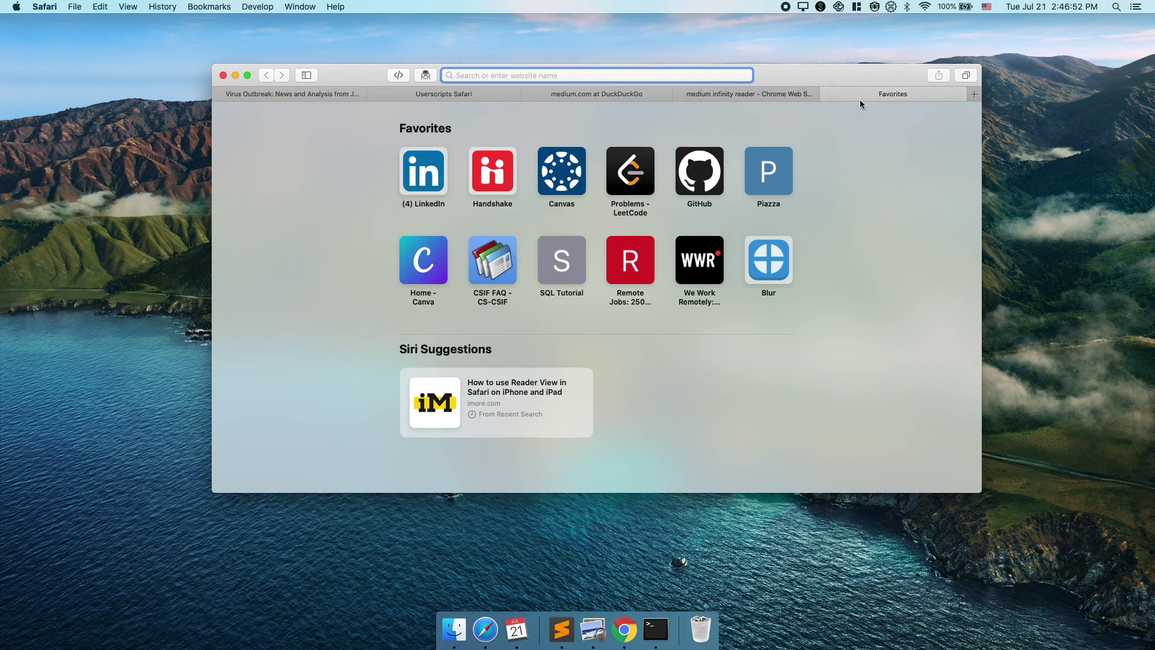
pyautogui.click(828, 95)
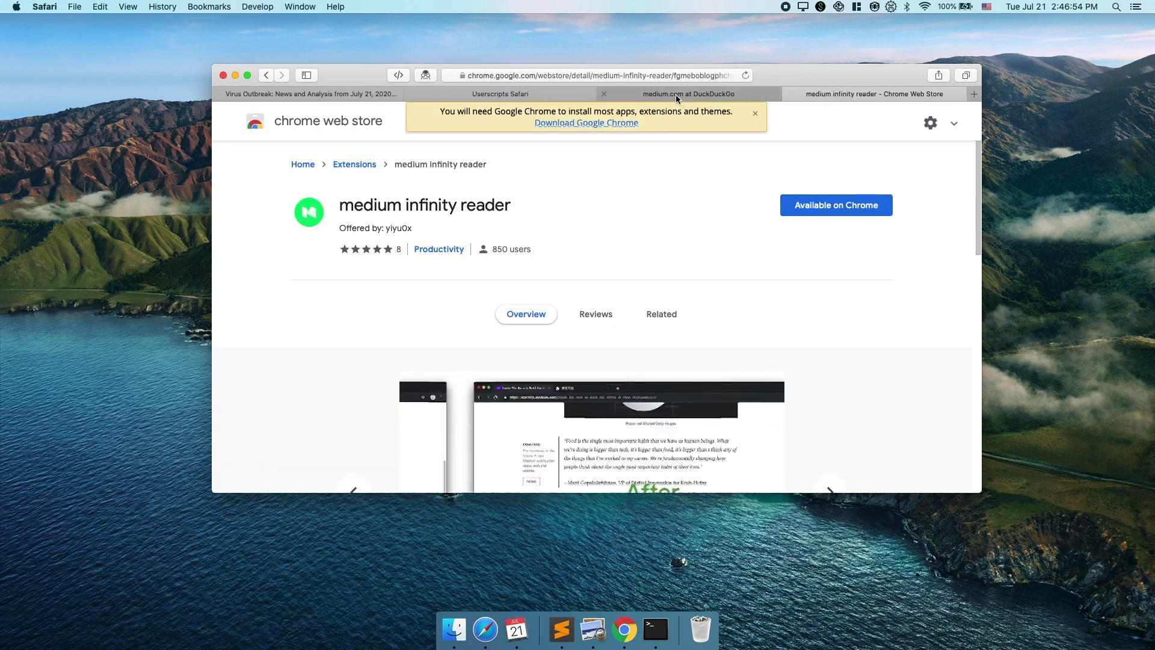
pyautogui.click(676, 95)
pyautogui.click(556, 96)
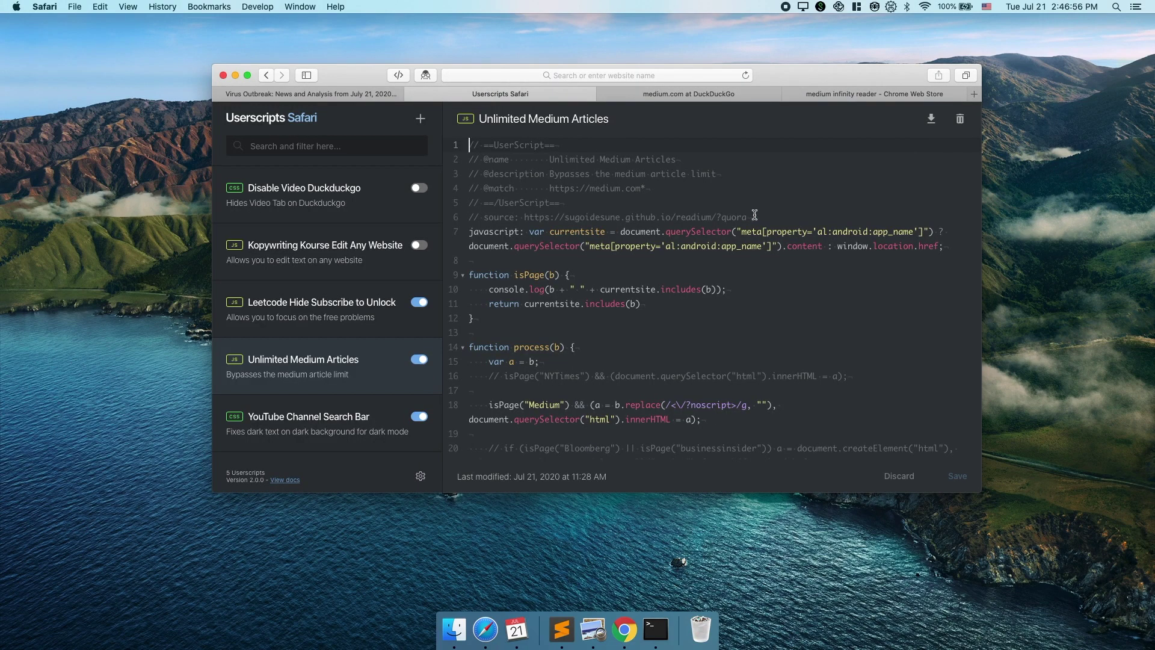
# - Copy the Readium source URL from line 6 and load it in a new tab
pyautogui.moveTo(754, 216); pyautogui.dragTo(524, 217)
pyautogui.press('super+c')
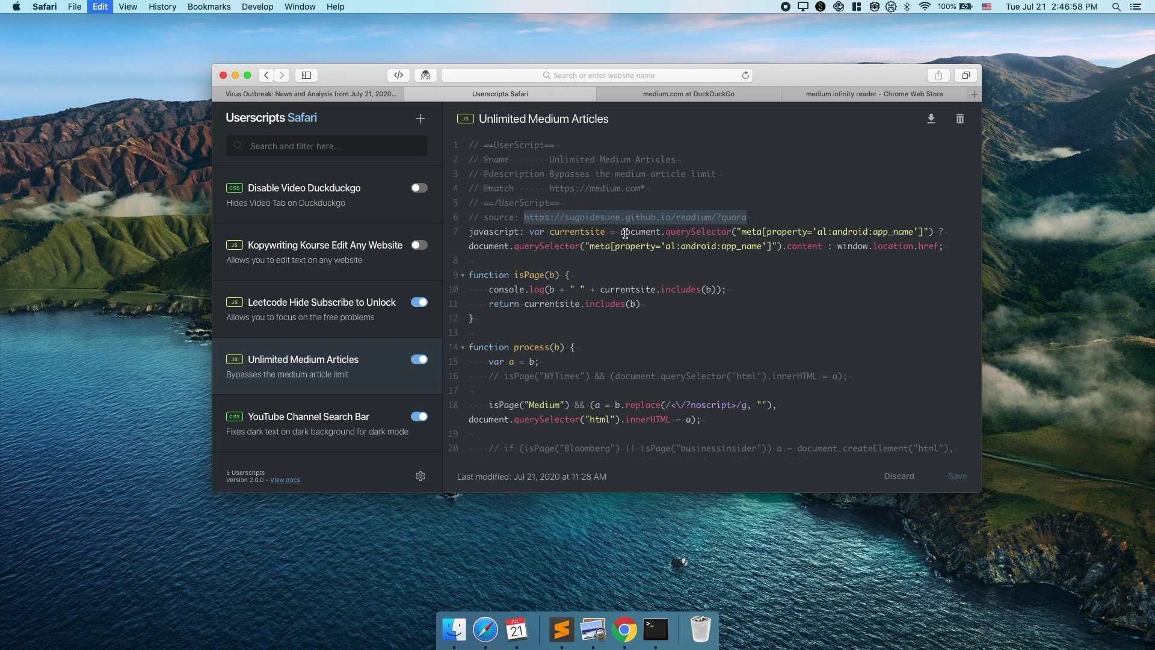
pyautogui.press('super+t')
pyautogui.press('super+v')
pyautogui.press('Return')
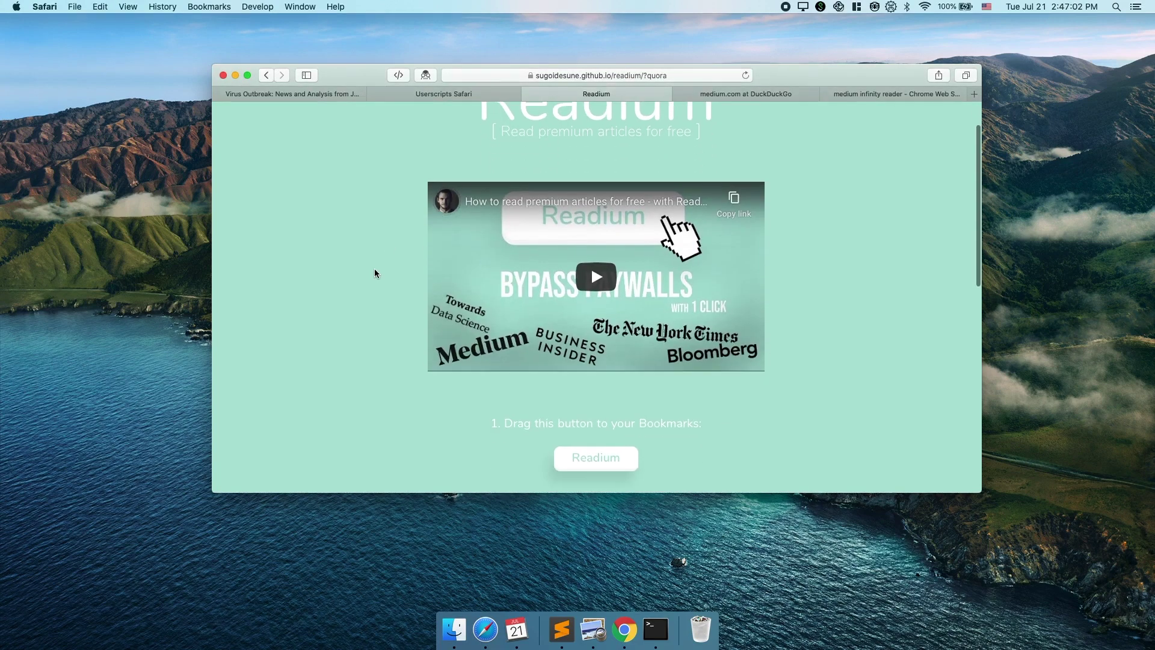
# - Play the Readium tutorial video, skip ahead to 1:21, and pause it
pyautogui.scroll(2, 536, 221)
pyautogui.moveTo(481, 153); pyautogui.dragTo(717, 159)
pyautogui.click(722, 159)
pyautogui.scroll(-5, 722, 159)
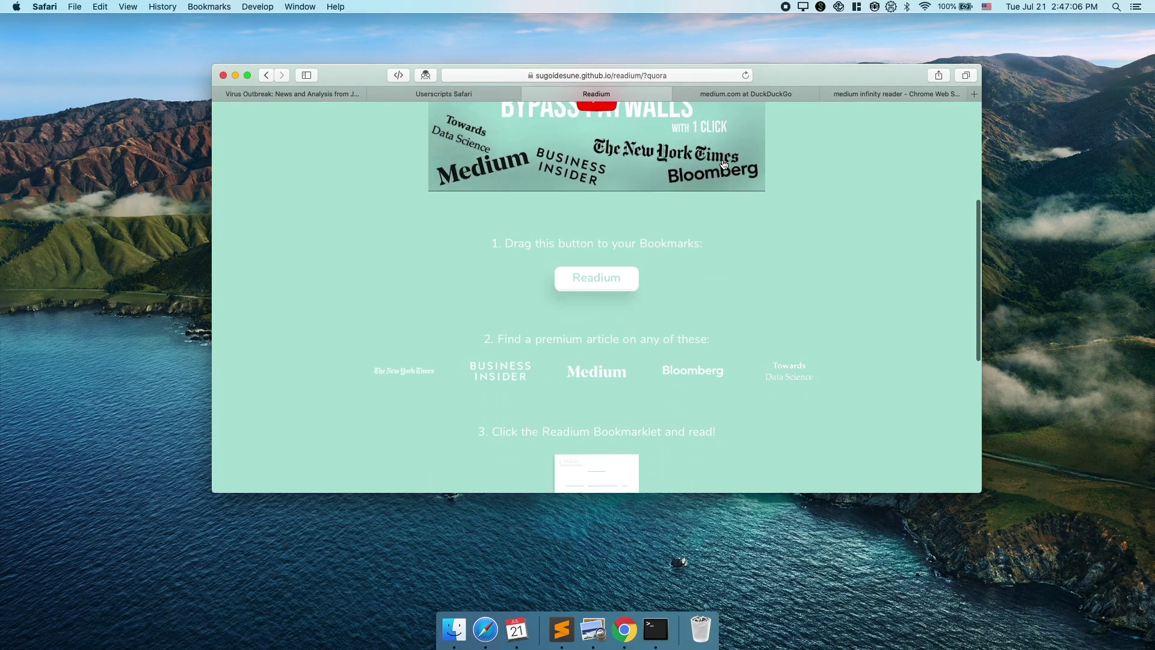
pyautogui.scroll(3, 626, 325)
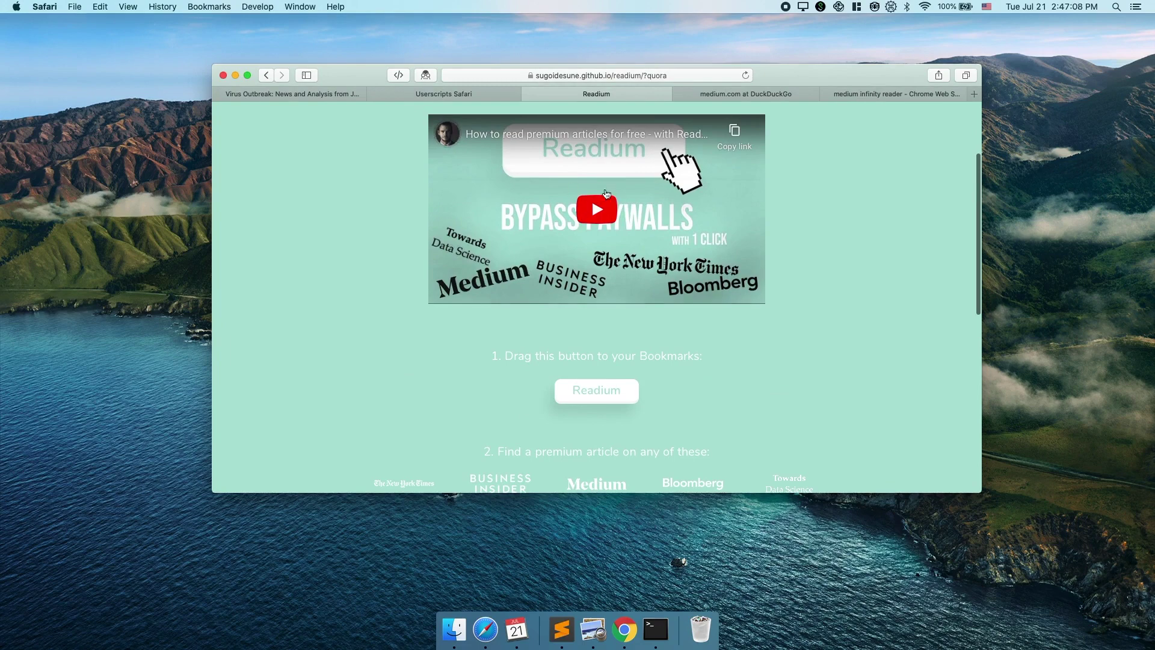
pyautogui.scroll(1, 605, 211)
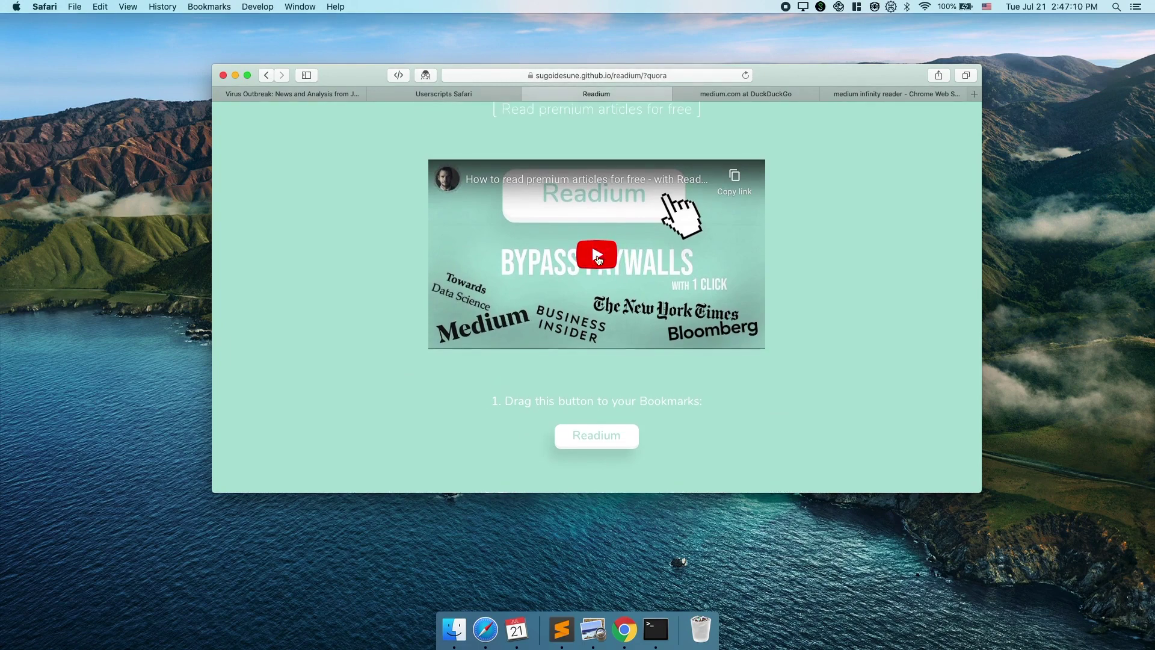
pyautogui.click(598, 255)
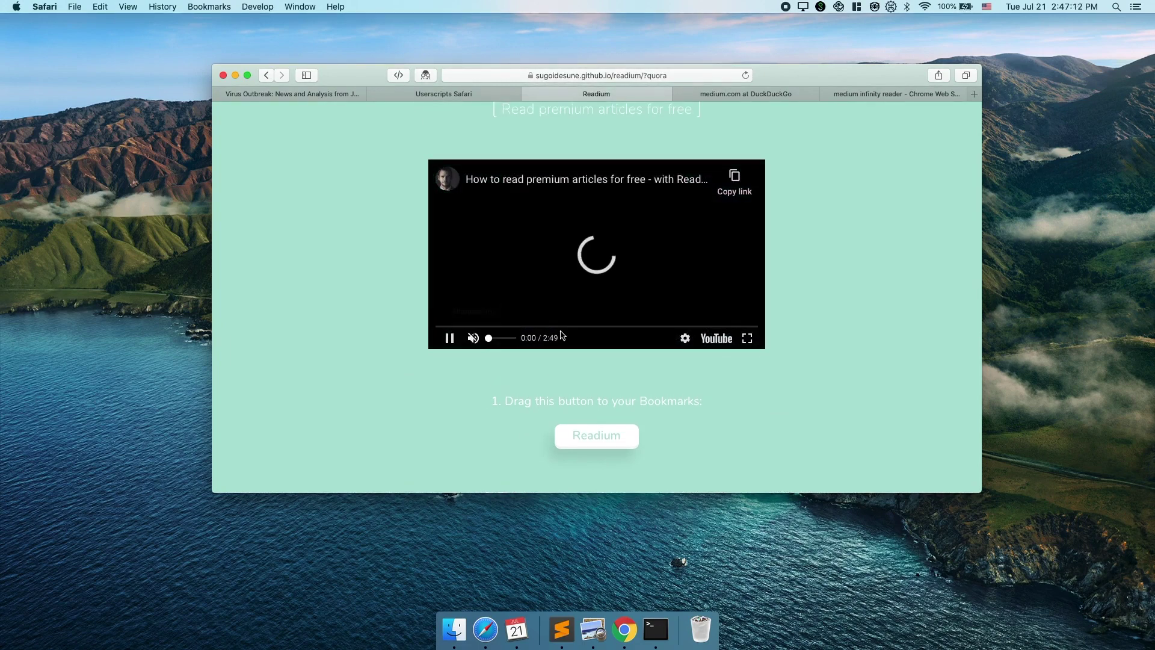
pyautogui.click(594, 326)
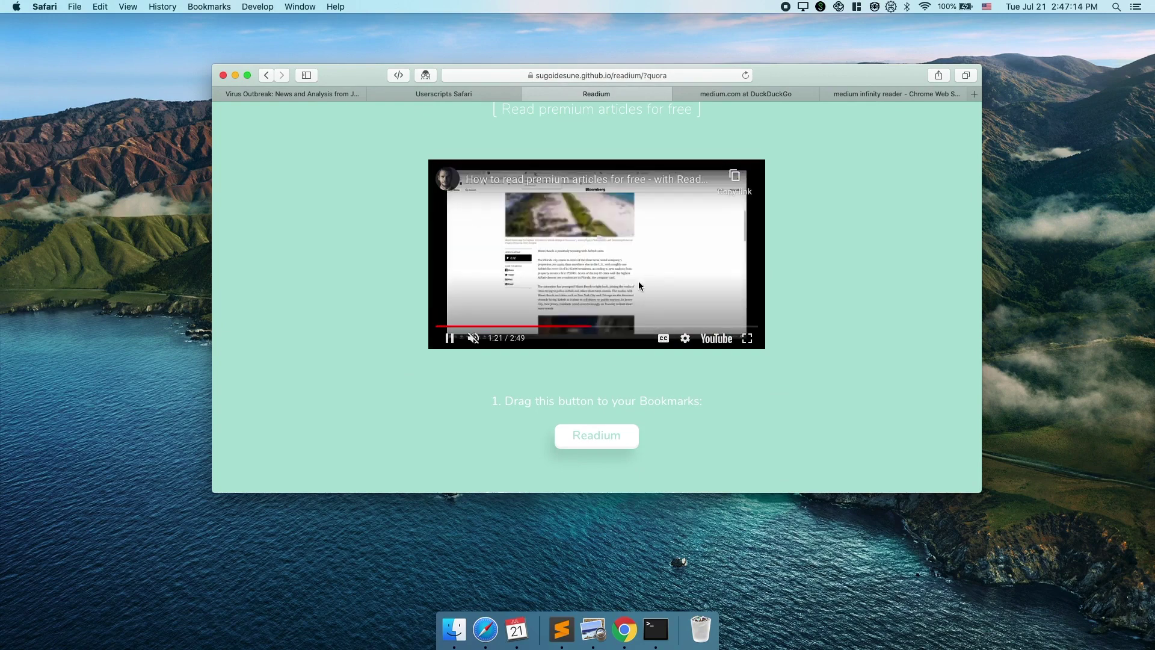
pyautogui.click(631, 313)
# - Try dragging the Readium bookmarklet to bookmarks and close the video's more-videos panel
pyautogui.scroll(-10, 637, 414)
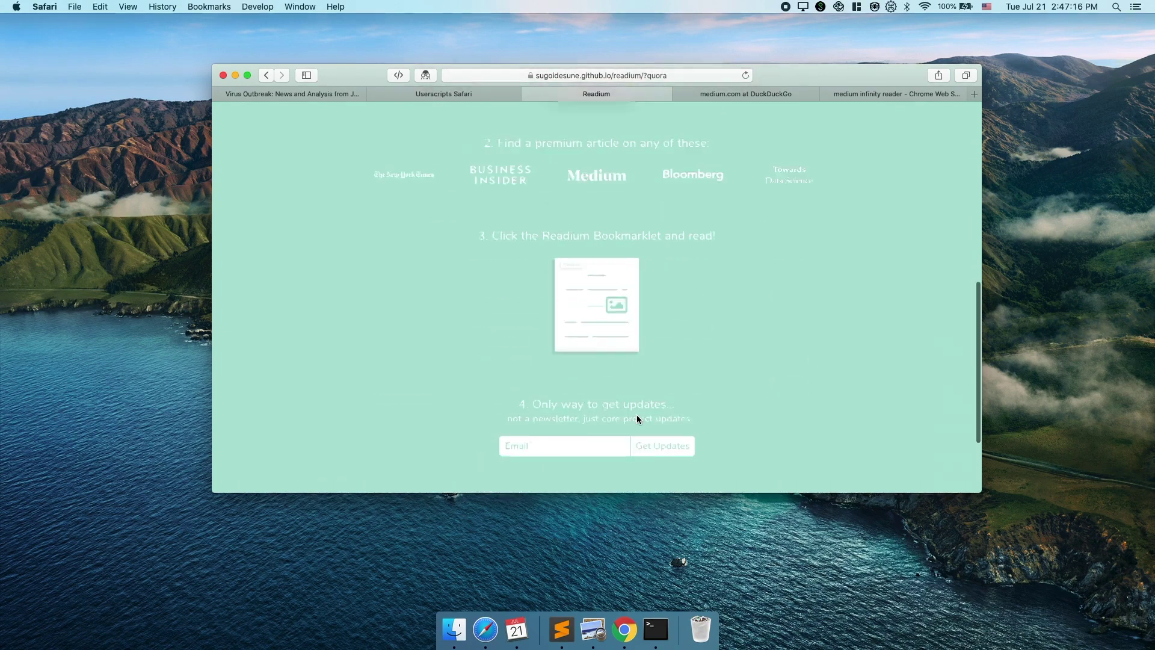
pyautogui.scroll(15, 637, 415)
pyautogui.scroll(-5, 637, 416)
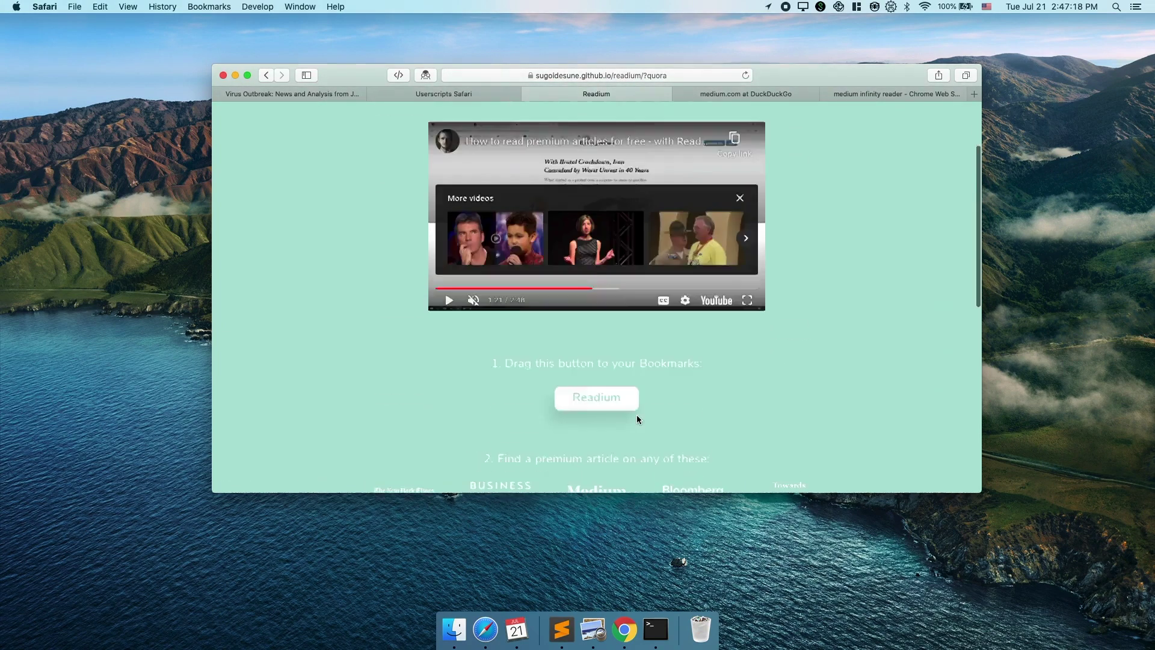
pyautogui.moveTo(600, 331); pyautogui.dragTo(685, 344)
pyautogui.scroll(5, 692, 301)
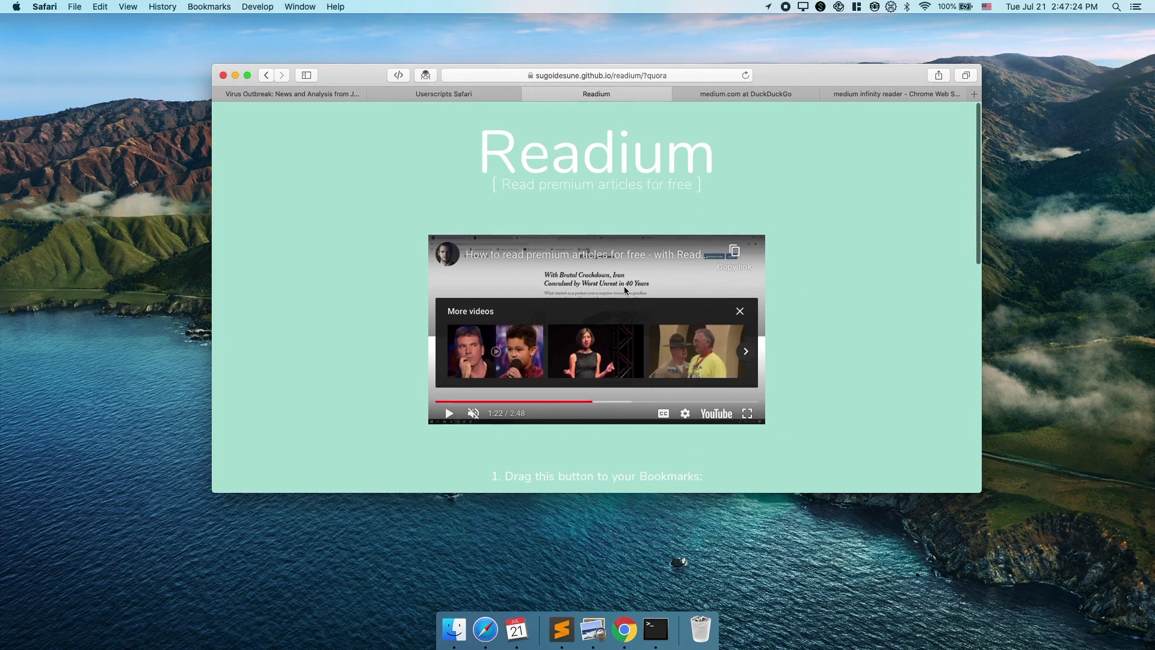
pyautogui.click(739, 312)
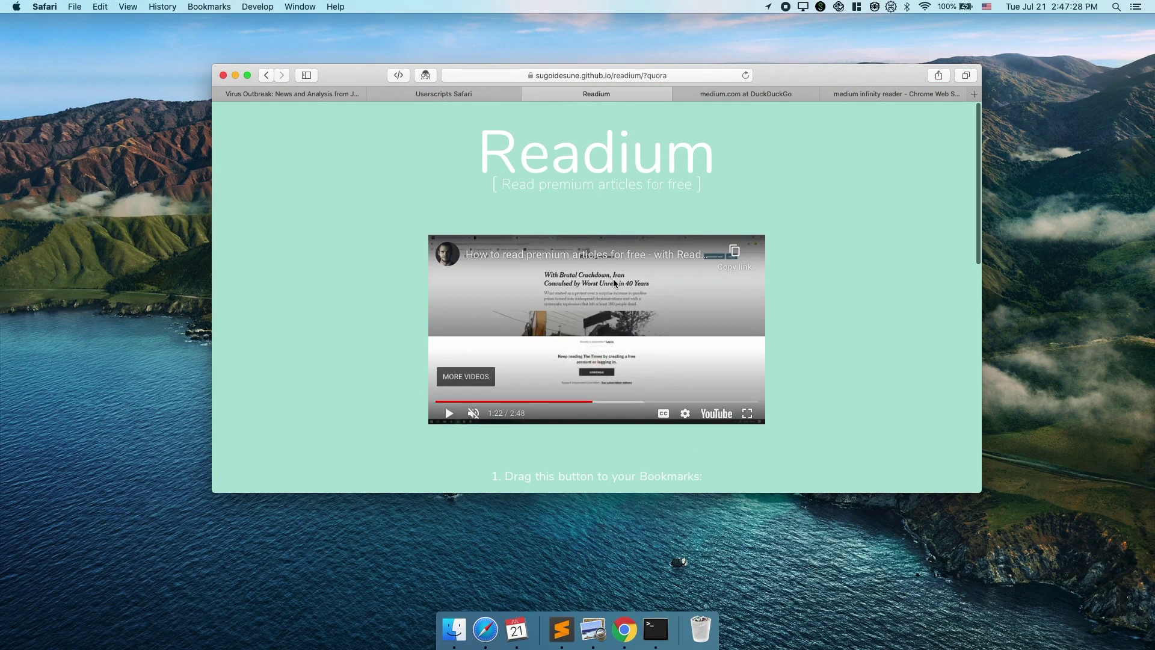
pyautogui.scroll(-5, 596, 332)
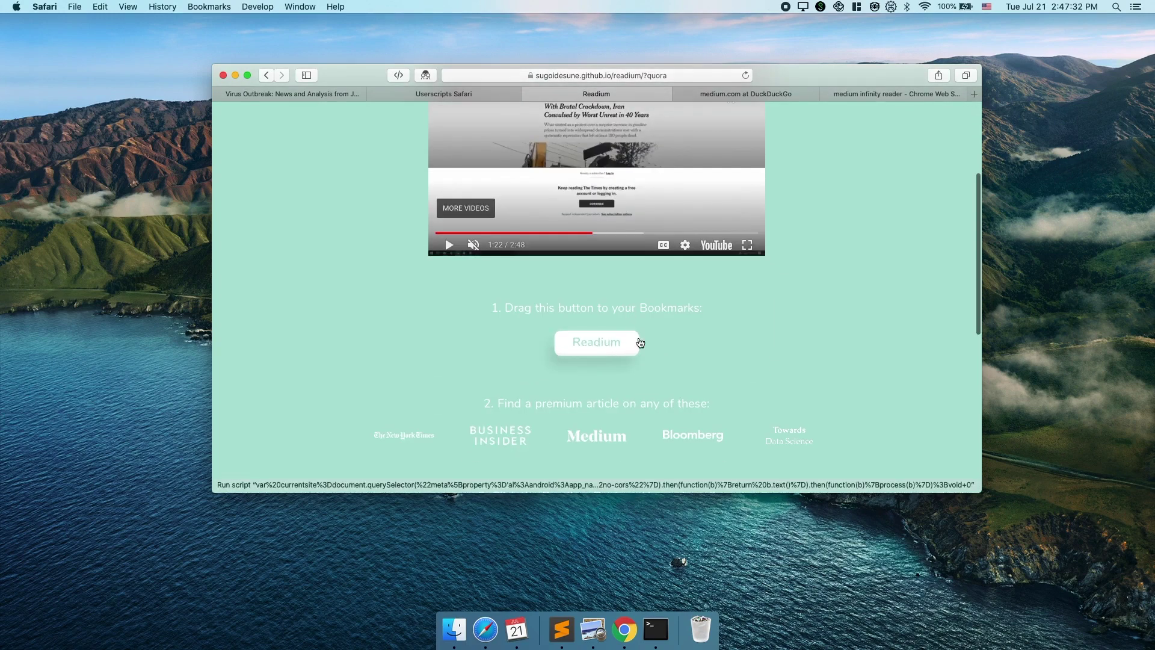
pyautogui.scroll(3, 631, 289)
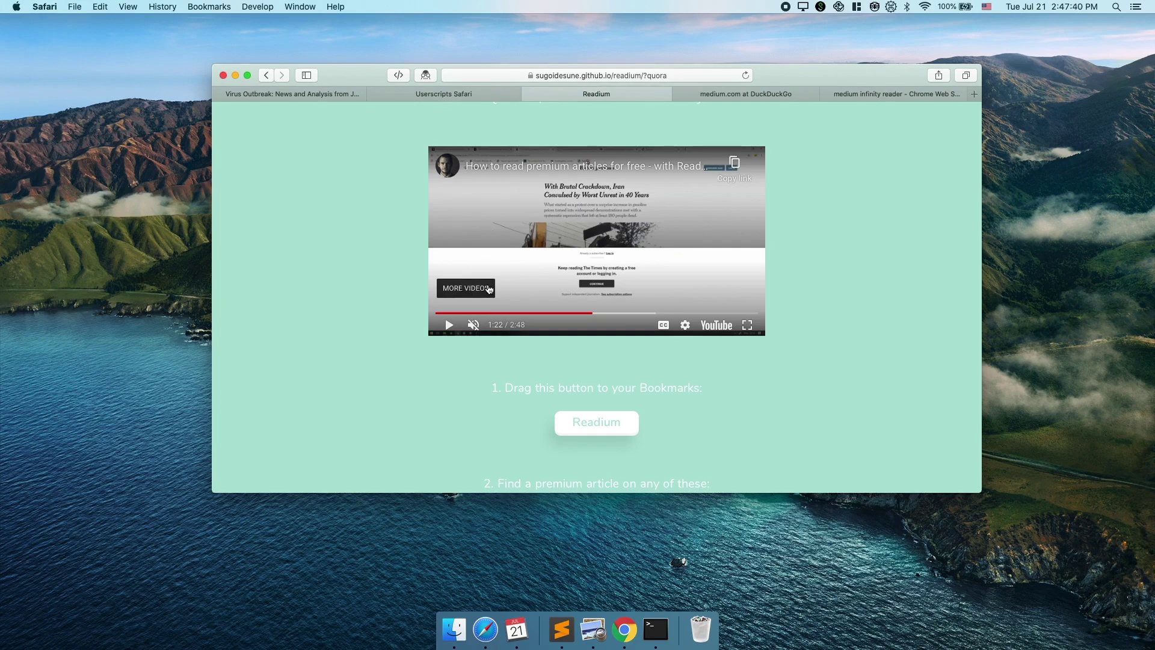
pyautogui.click(463, 292)
pyautogui.click(740, 223)
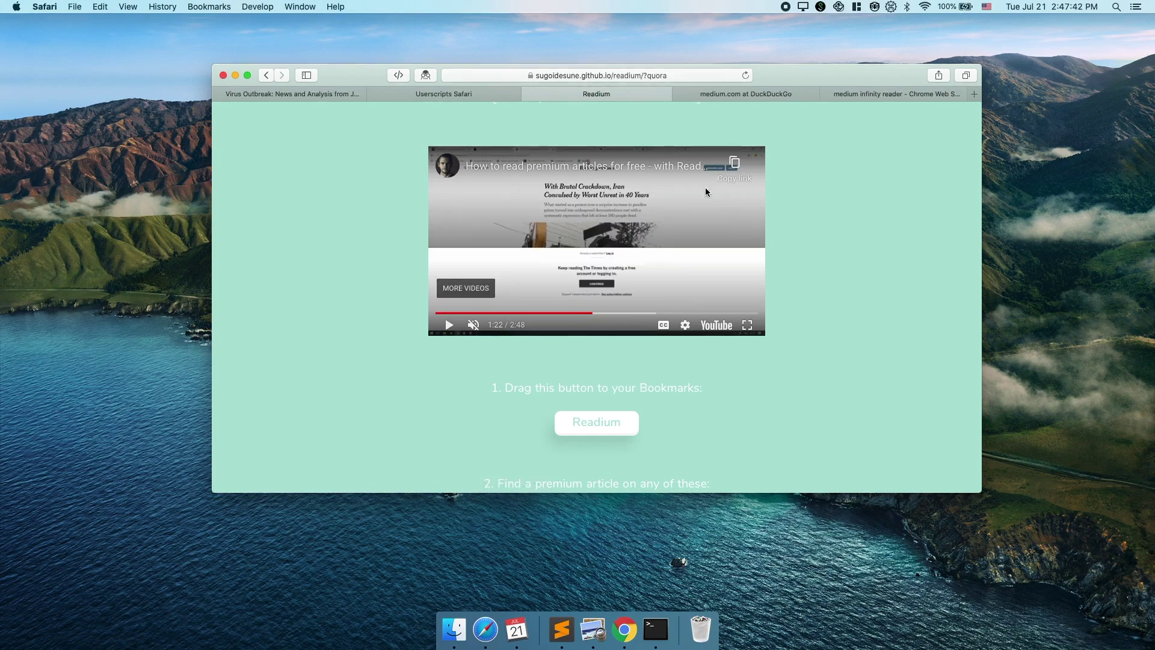
pyautogui.scroll(2, 705, 187)
# - Open and close Safari's extension preferences while locating the Readium button
pyautogui.press('super+comma')
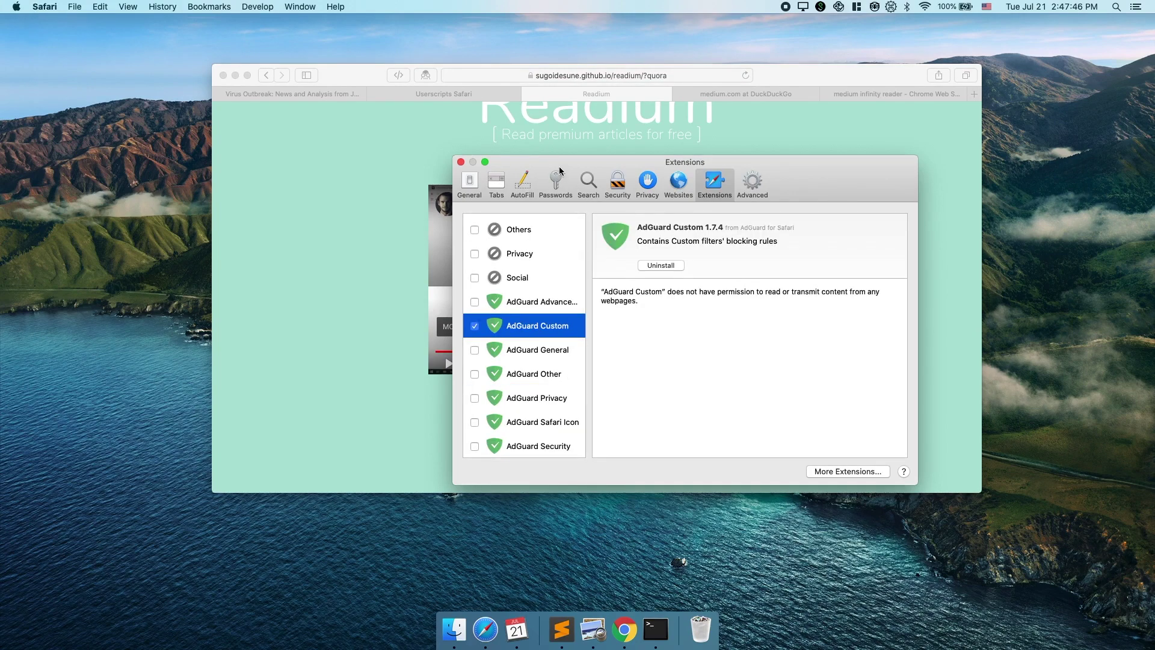
pyautogui.moveTo(551, 161); pyautogui.dragTo(550, 110)
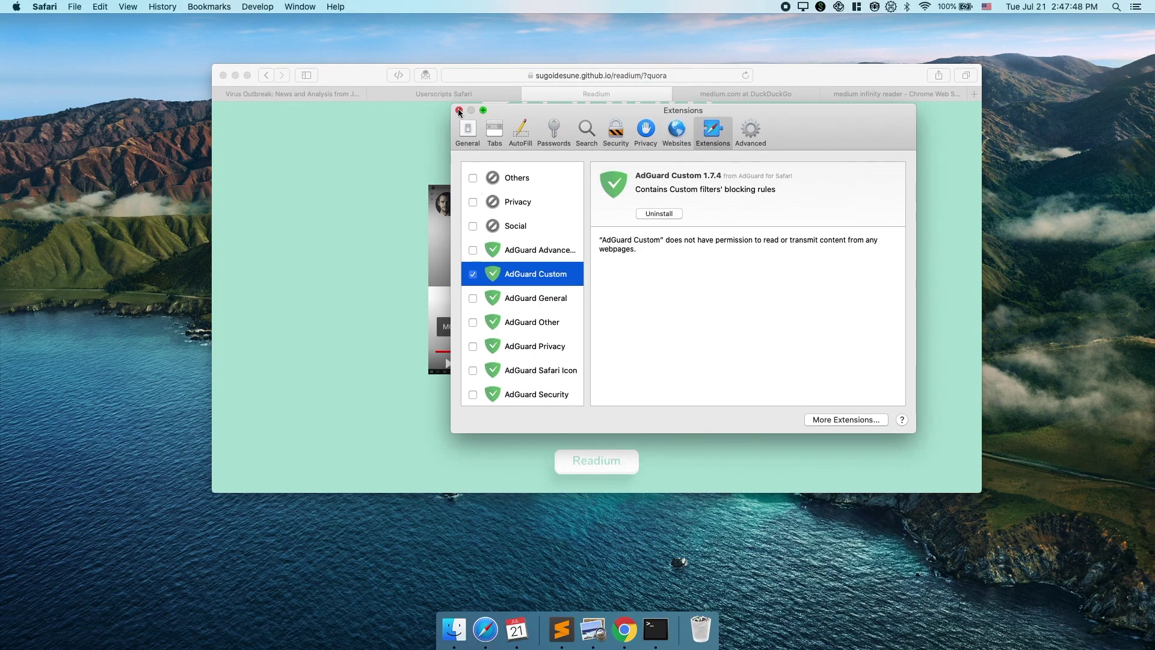
pyautogui.click(459, 111)
pyautogui.scroll(2, 637, 144)
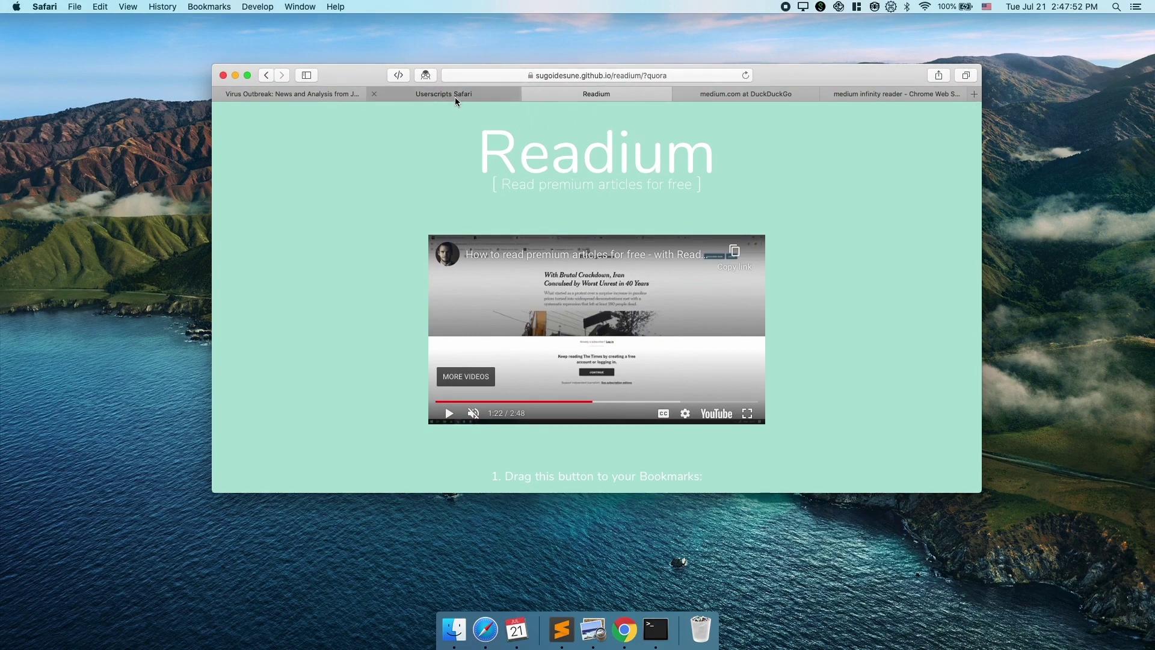
pyautogui.scroll(-3, 581, 214)
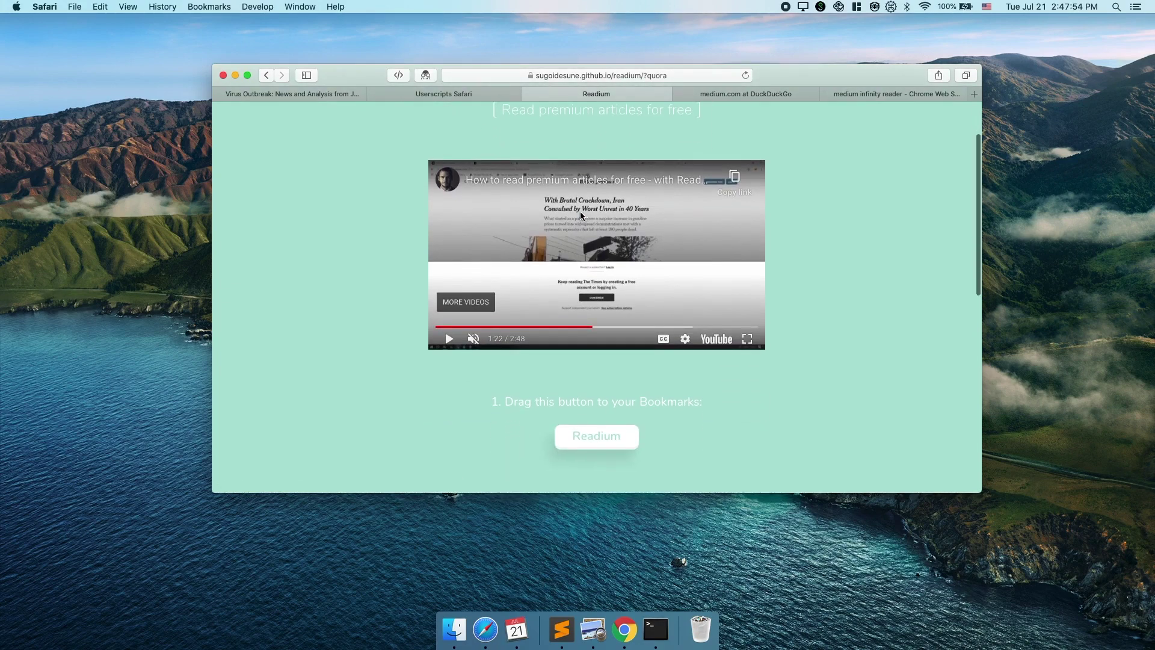
pyautogui.scroll(3, 644, 326)
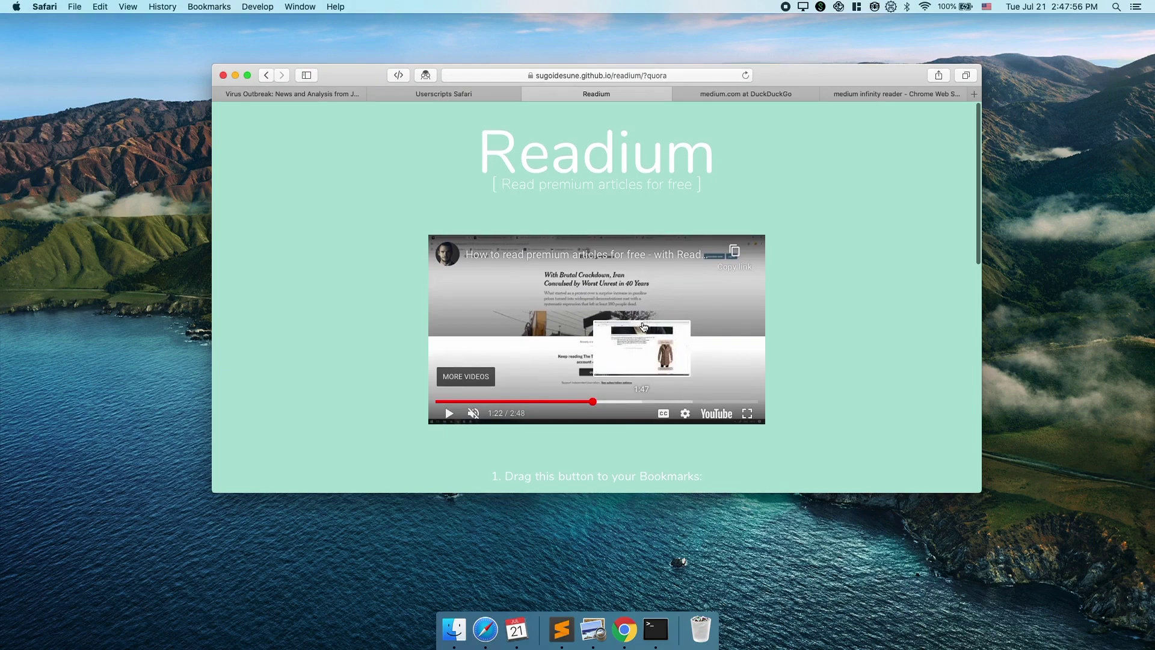
pyautogui.scroll(-5, 581, 313)
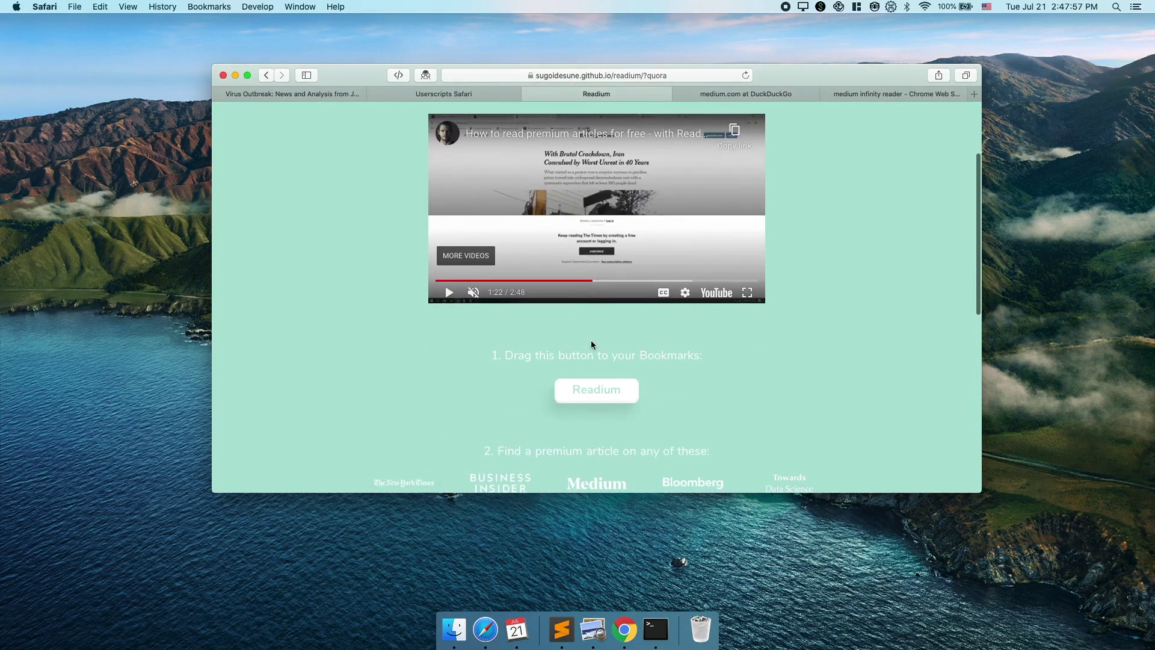
# - Copy the Readium bookmarklet link and paste it into a new Sublime Text file
pyautogui.rightClick(596, 393)
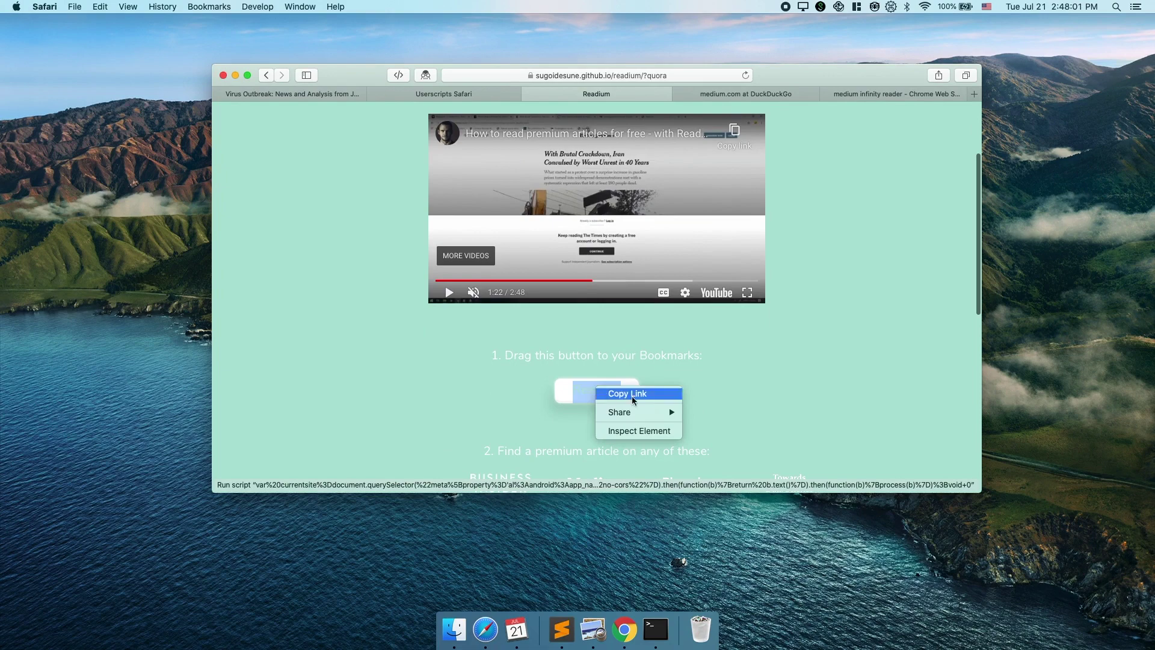
pyautogui.click(673, 392)
pyautogui.press('super+space')
pyautogui.write('su')
pyautogui.press('Return')
pyautogui.press('super+v')
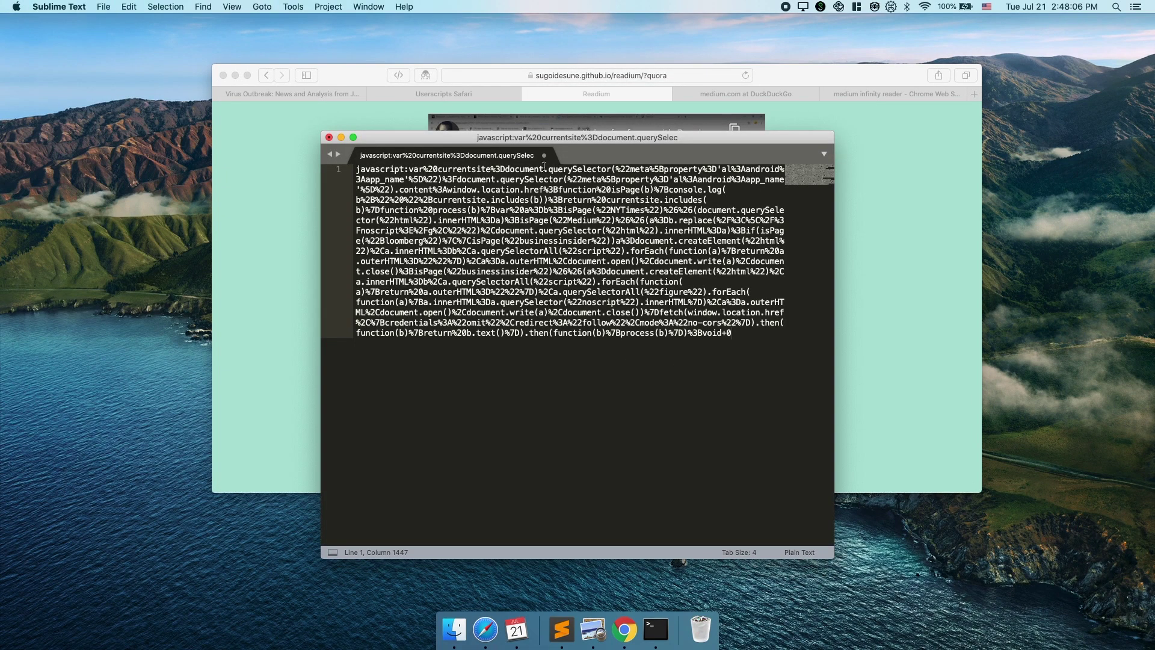
# - Select all the pasted code, close Sublime Text with Don't Save, and return to Userscripts
pyautogui.click(506, 220)
pyautogui.press('super+a')
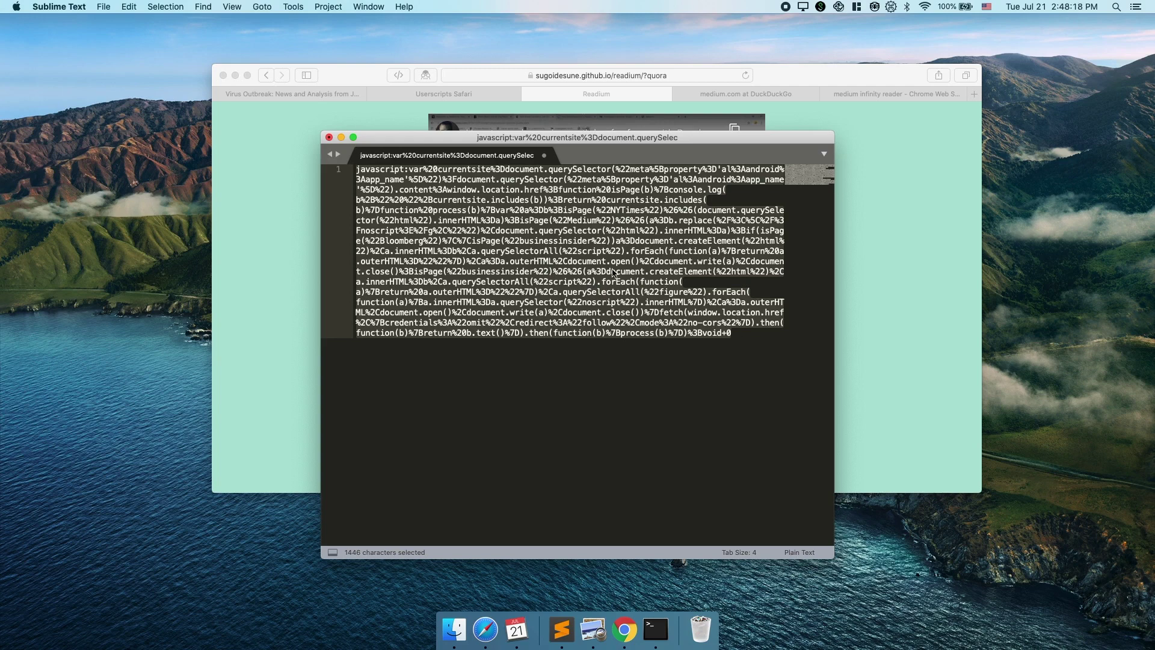
pyautogui.click(330, 137)
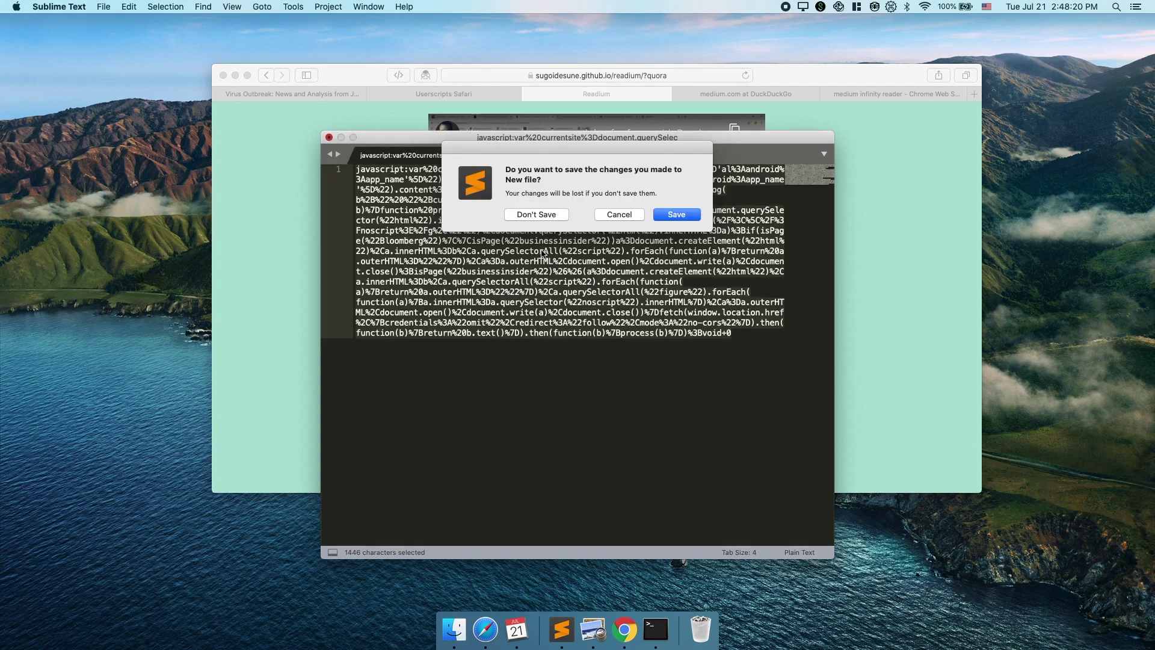
pyautogui.click(537, 287)
pyautogui.click(432, 94)
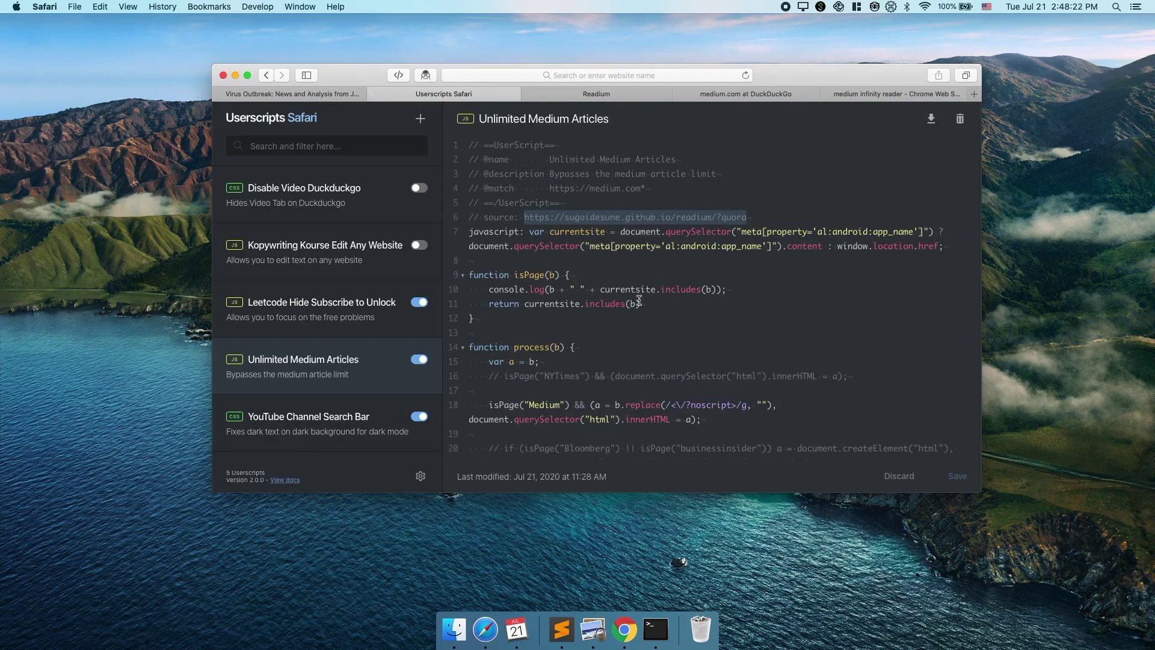
pyautogui.scroll(-2, 639, 300)
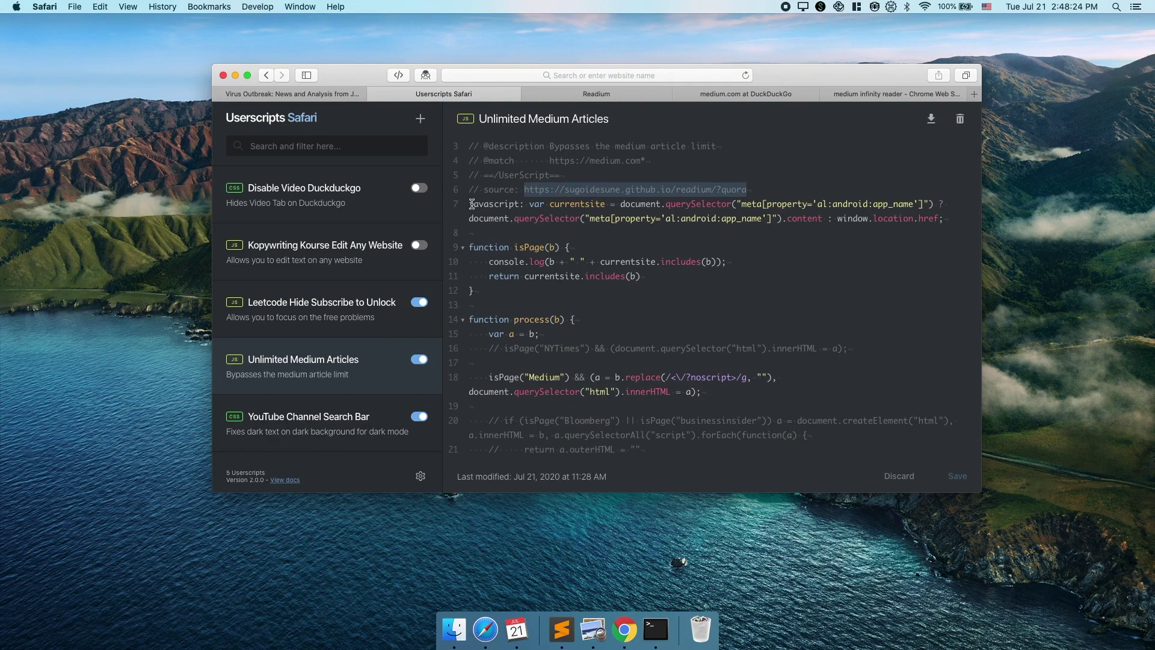
pyautogui.scroll(-10, 472, 205)
pyautogui.scroll(15, 557, 305)
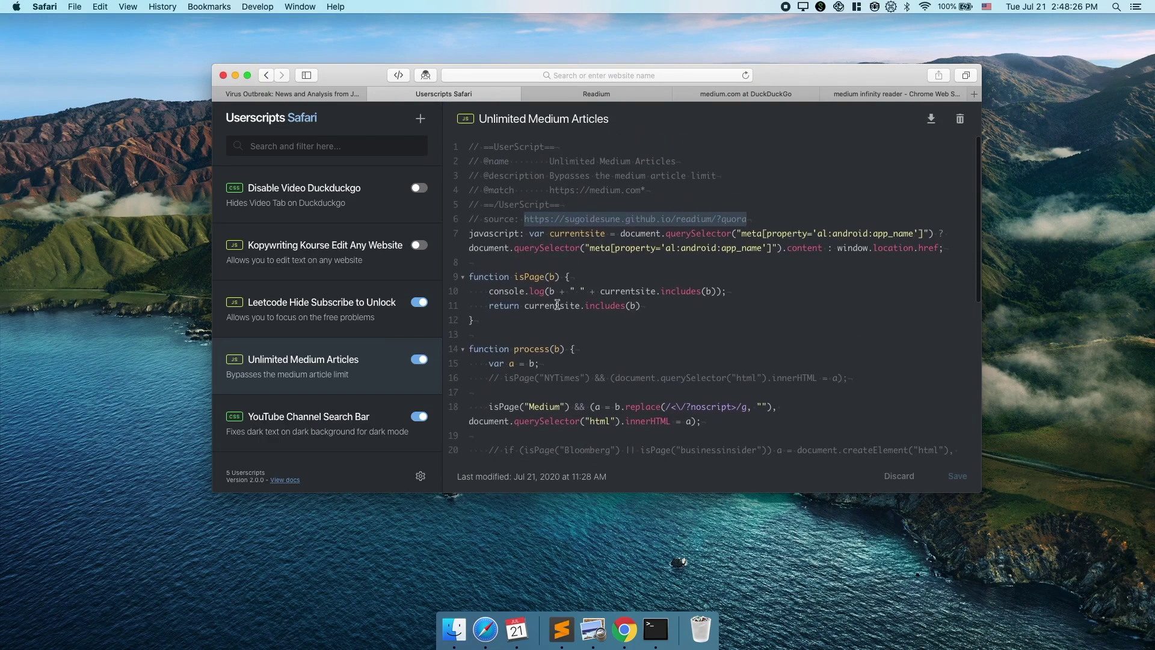
pyautogui.scroll(-5, 655, 338)
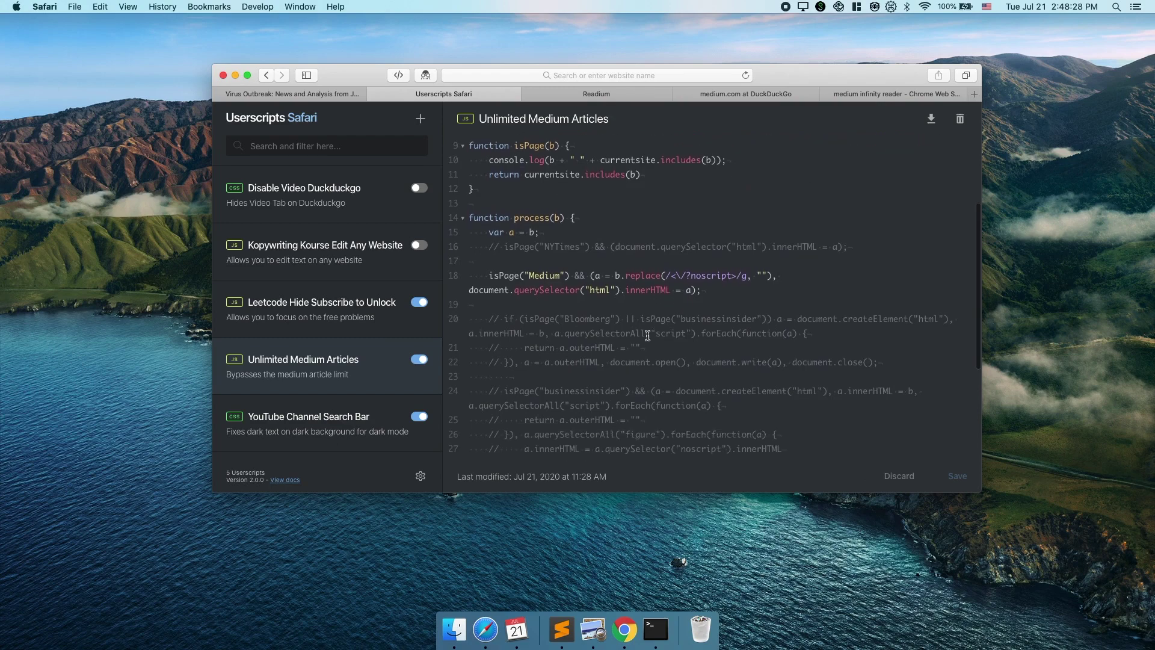
pyautogui.scroll(-3, 647, 336)
pyautogui.moveTo(479, 278); pyautogui.dragTo(590, 423)
pyautogui.click(786, 411)
pyautogui.moveTo(901, 428); pyautogui.dragTo(514, 278)
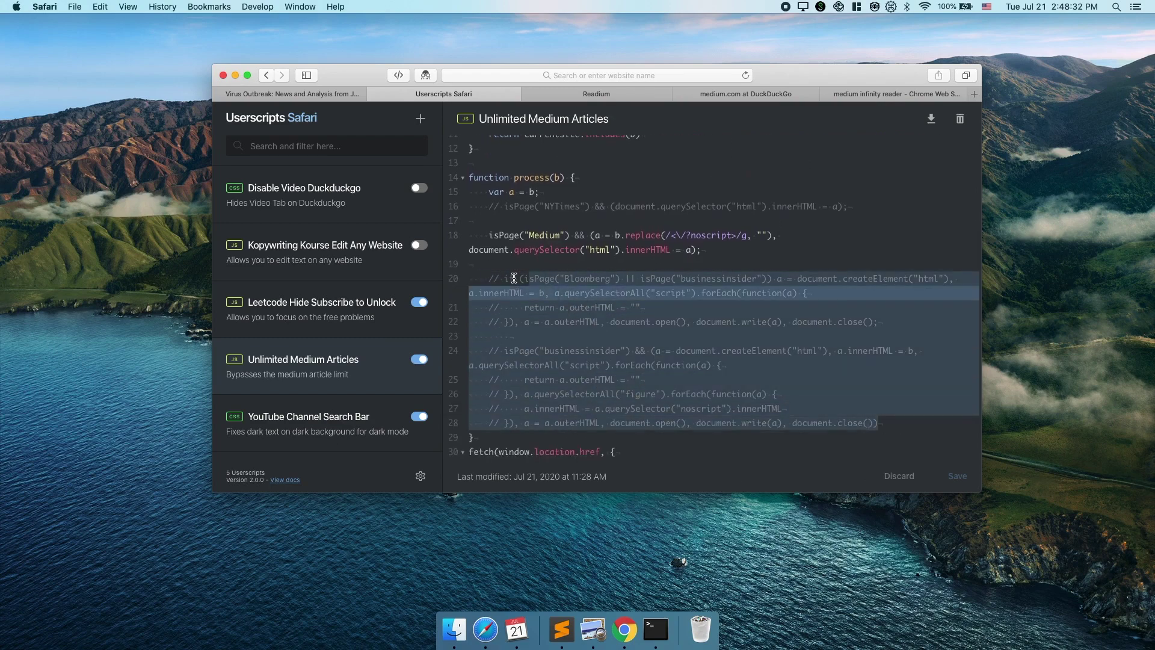
pyautogui.click(547, 290)
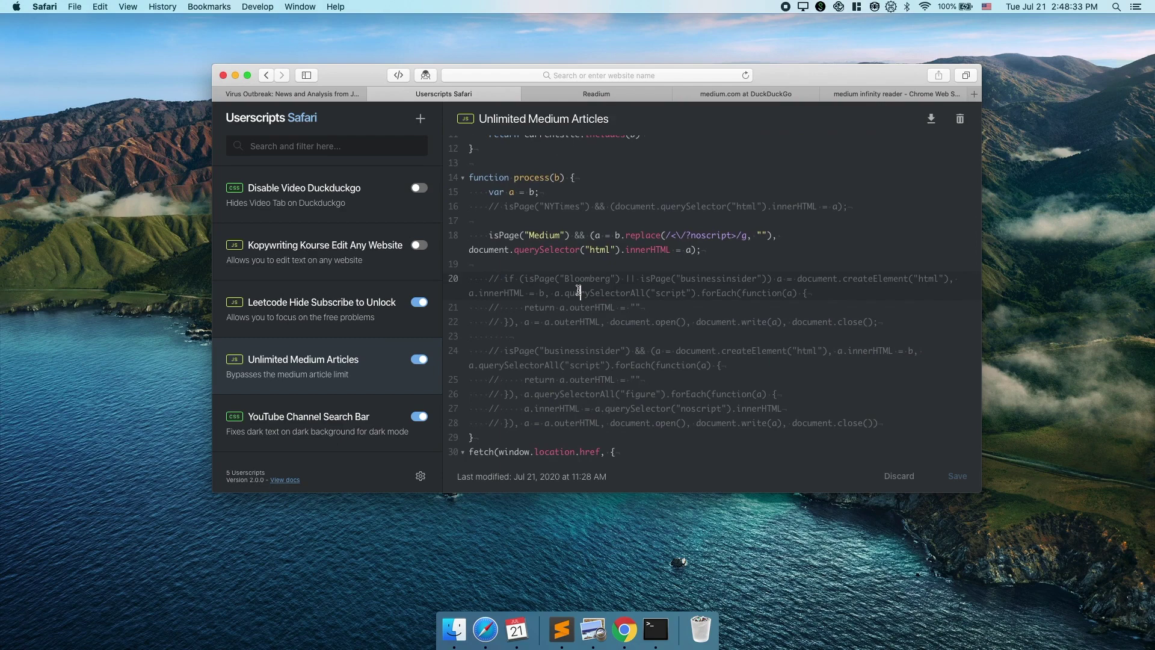
pyautogui.click(525, 236)
pyautogui.moveTo(726, 248); pyautogui.dragTo(485, 237)
pyautogui.click(640, 304)
pyautogui.scroll(10, 644, 304)
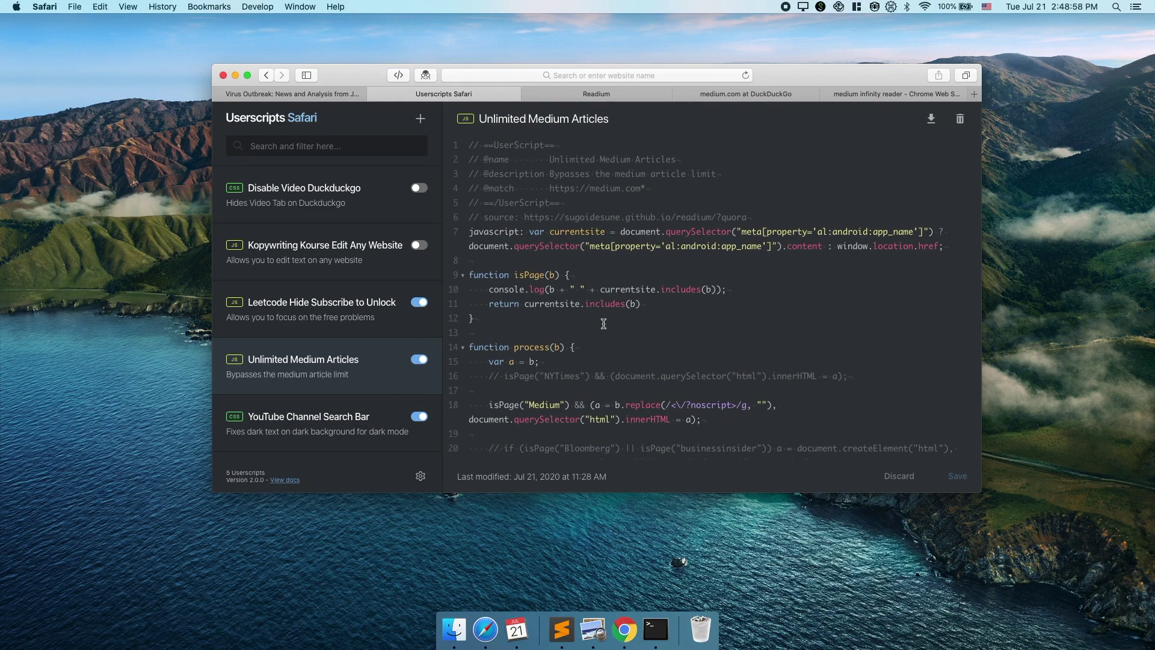
pyautogui.scroll(-8, 604, 324)
pyautogui.scroll(8, 746, 150)
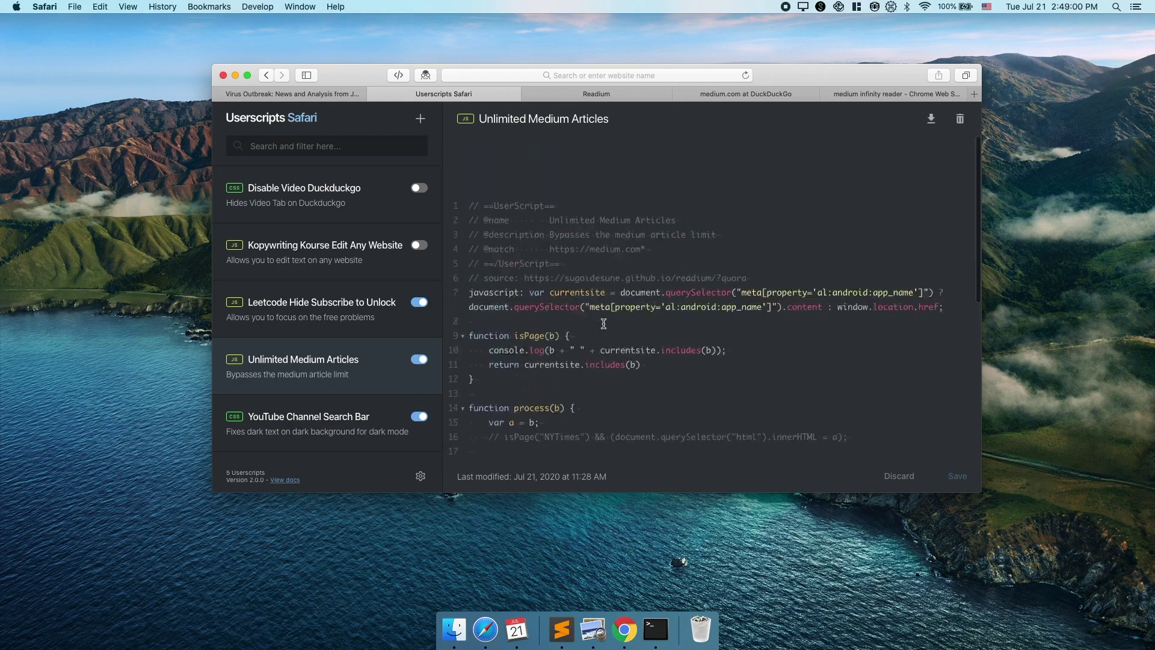
pyautogui.click(615, 95)
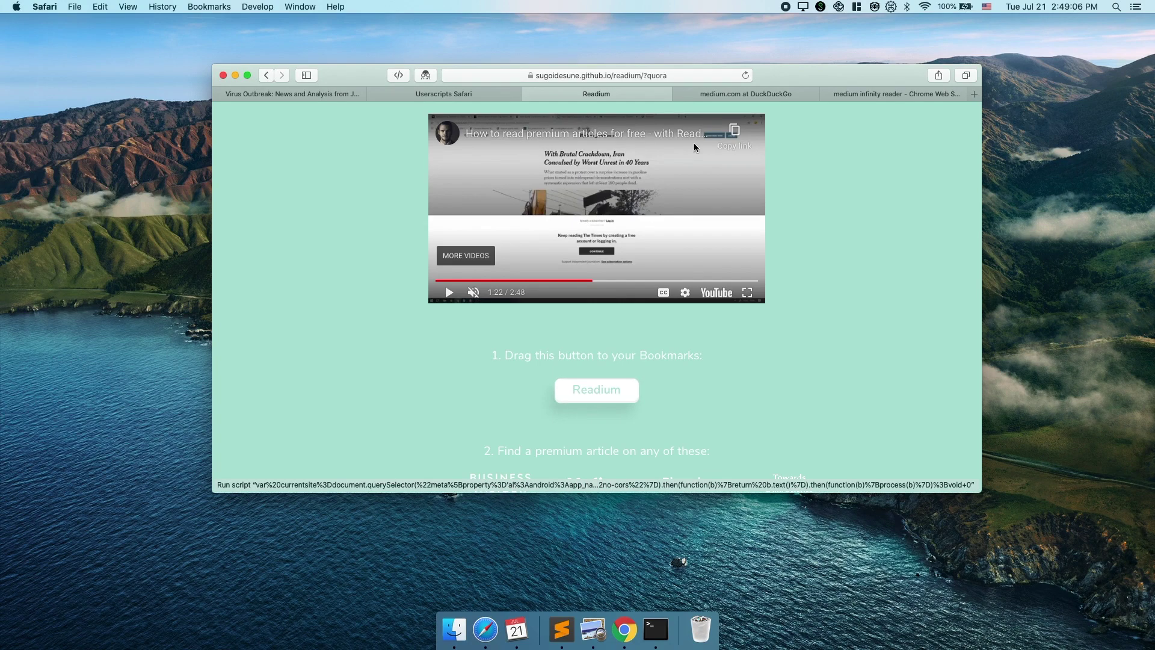
pyautogui.moveTo(593, 391); pyautogui.dragTo(648, 390)
pyautogui.click(450, 92)
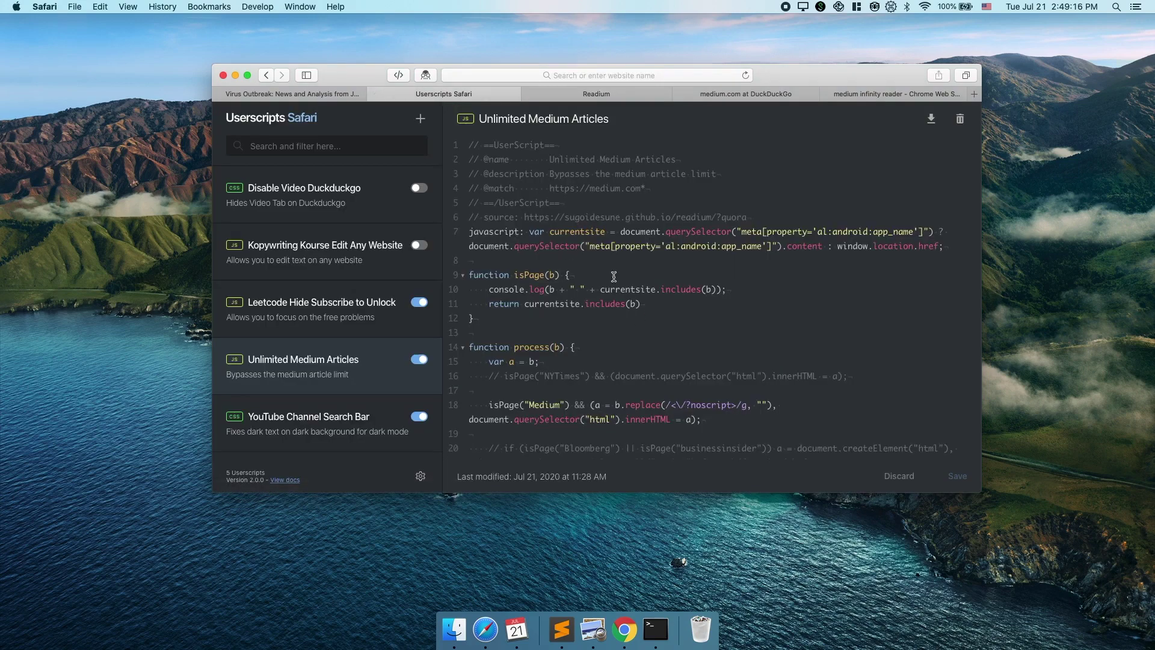
pyautogui.moveTo(473, 232); pyautogui.dragTo(601, 322)
pyautogui.click(473, 232)
pyautogui.scroll(-1, 617, 392)
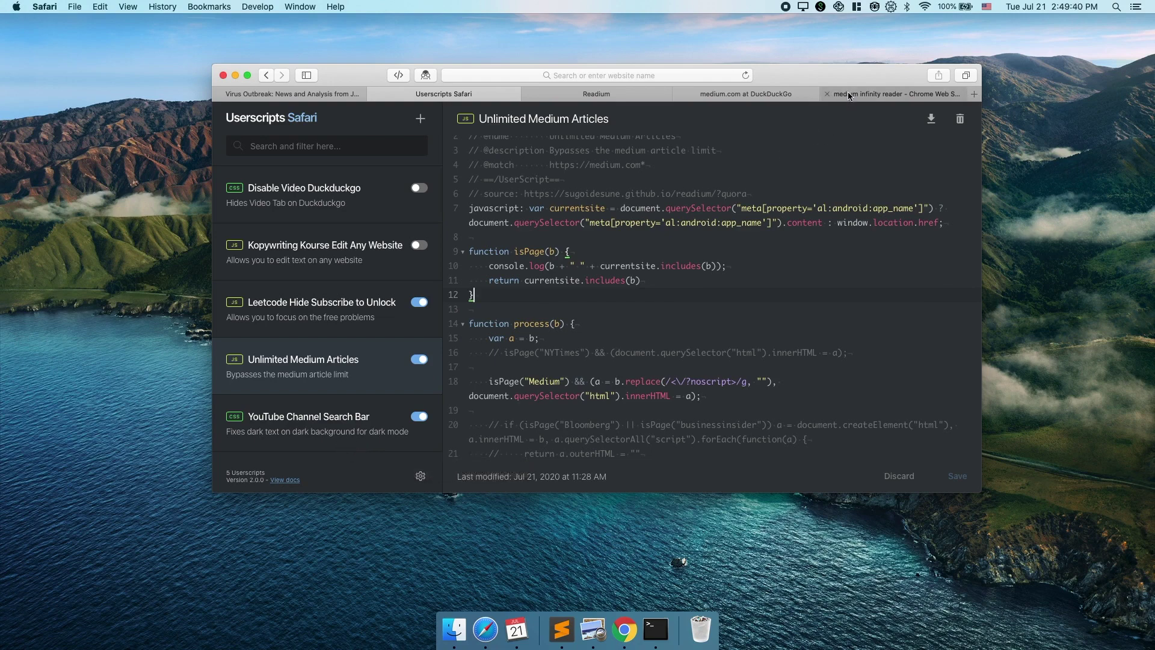
# - Close the Chrome Web Store and medium.com DuckDuckGo search tabs
pyautogui.click(828, 95)
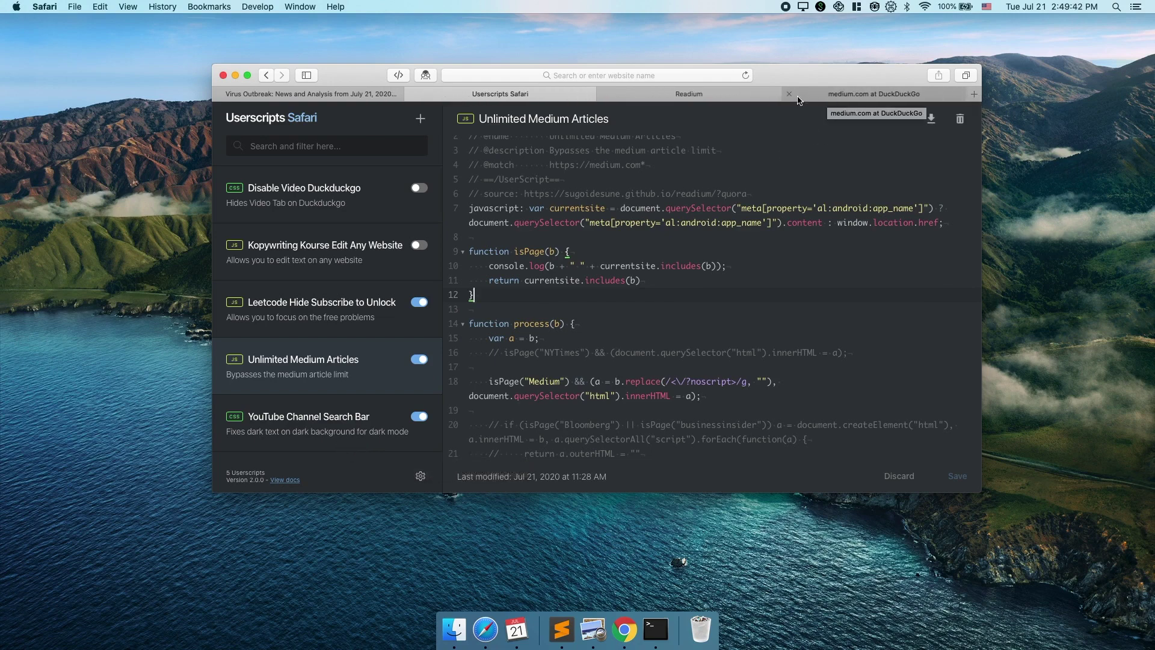
pyautogui.click(743, 94)
pyautogui.click(788, 99)
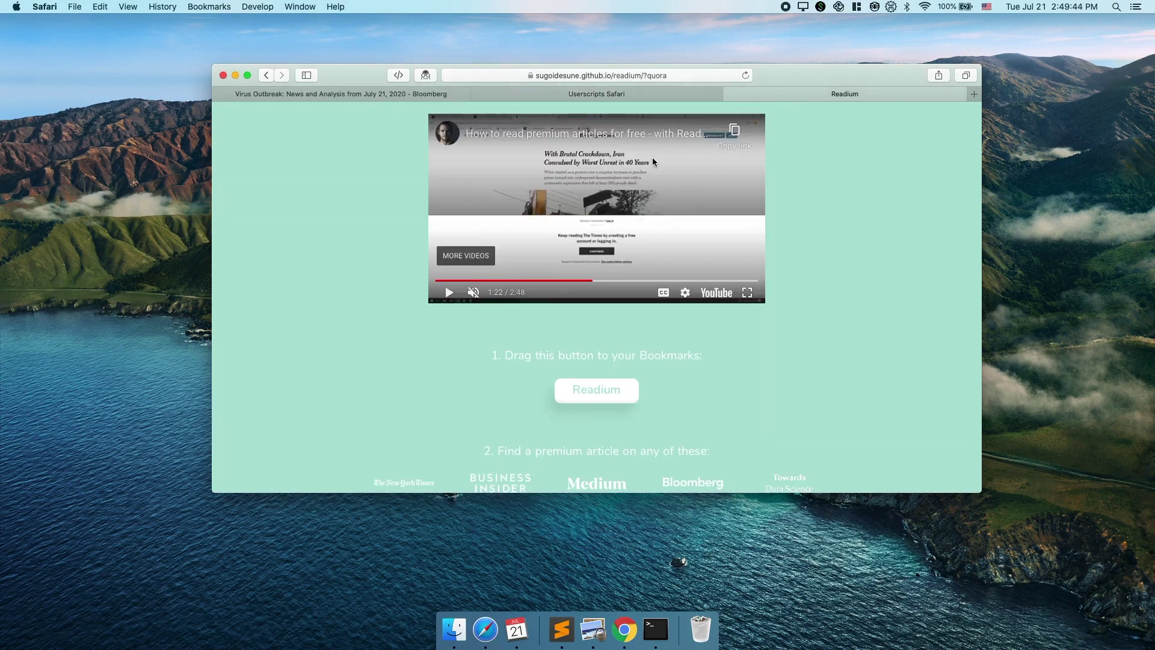
# - Search 'youtube.com dailyblob' from the address bar and open The Daily Blob channel page
pyautogui.press('super+l')
pyautogui.write('youtube.com')
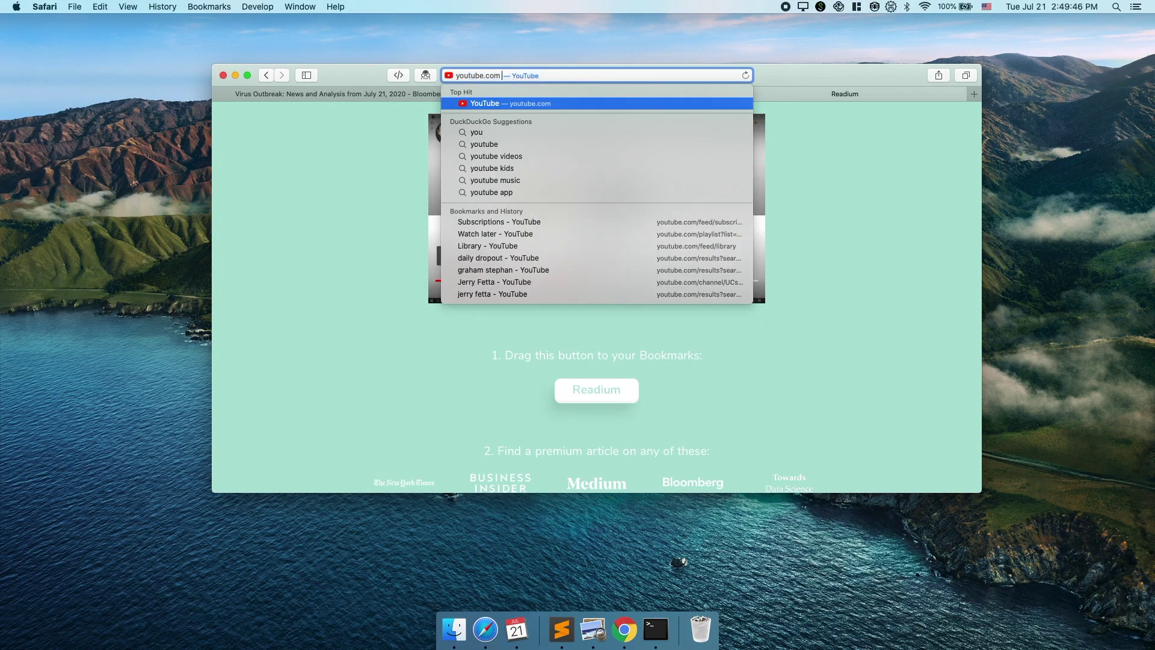
pyautogui.write(' dailyblob')
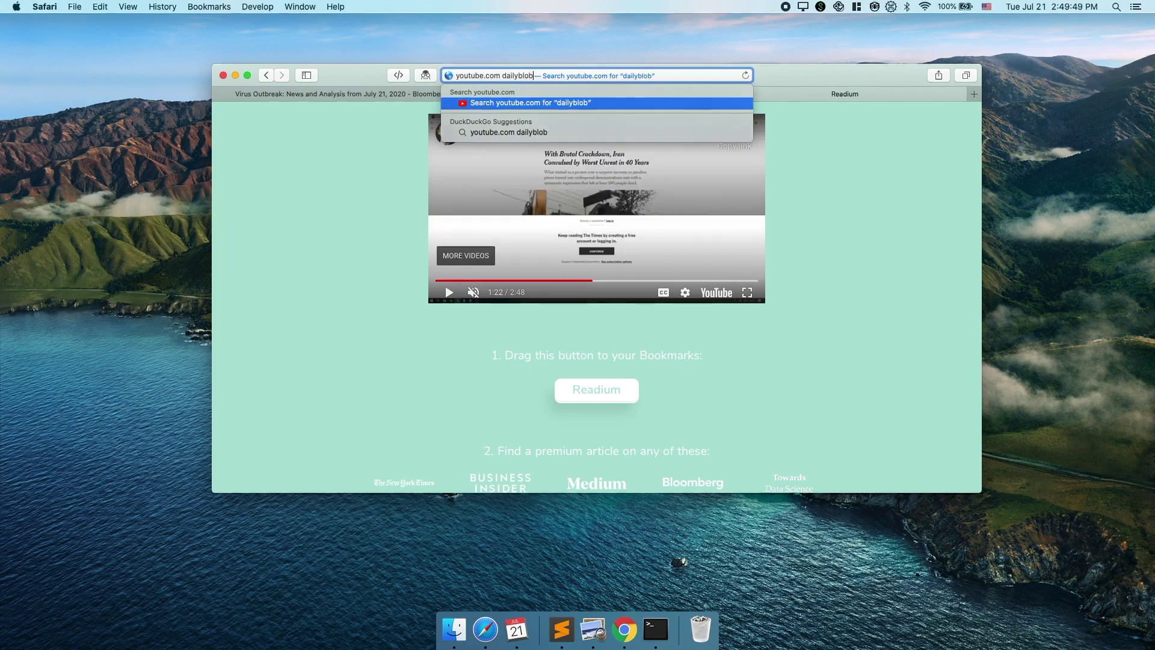
pyautogui.press('Return')
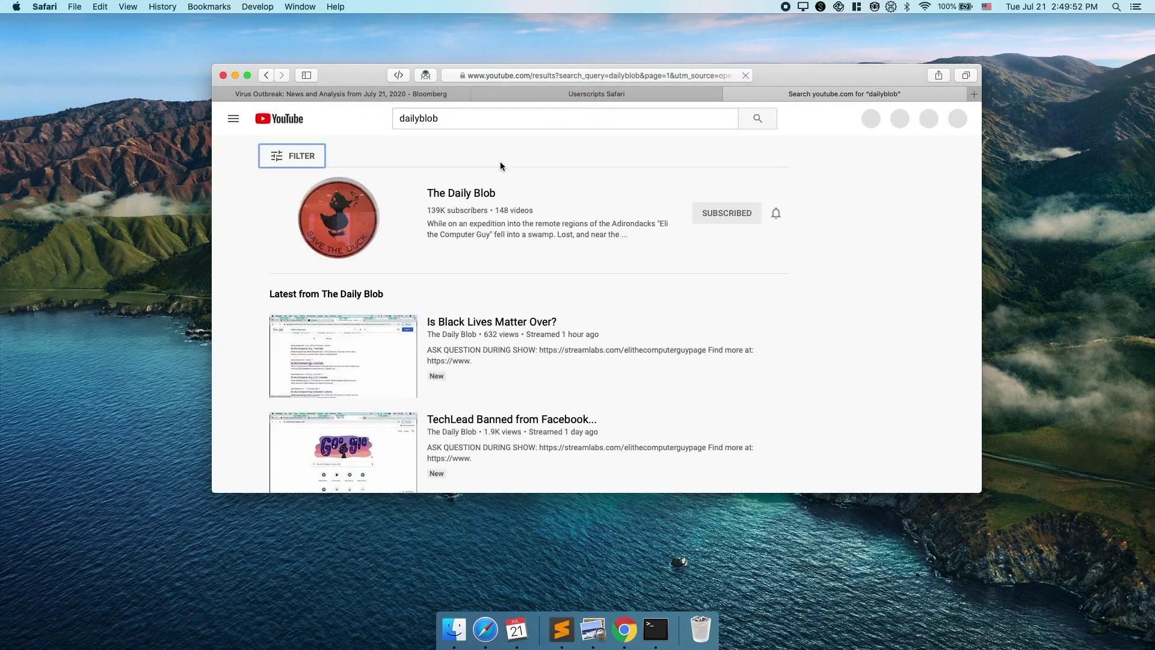
pyautogui.click(462, 194)
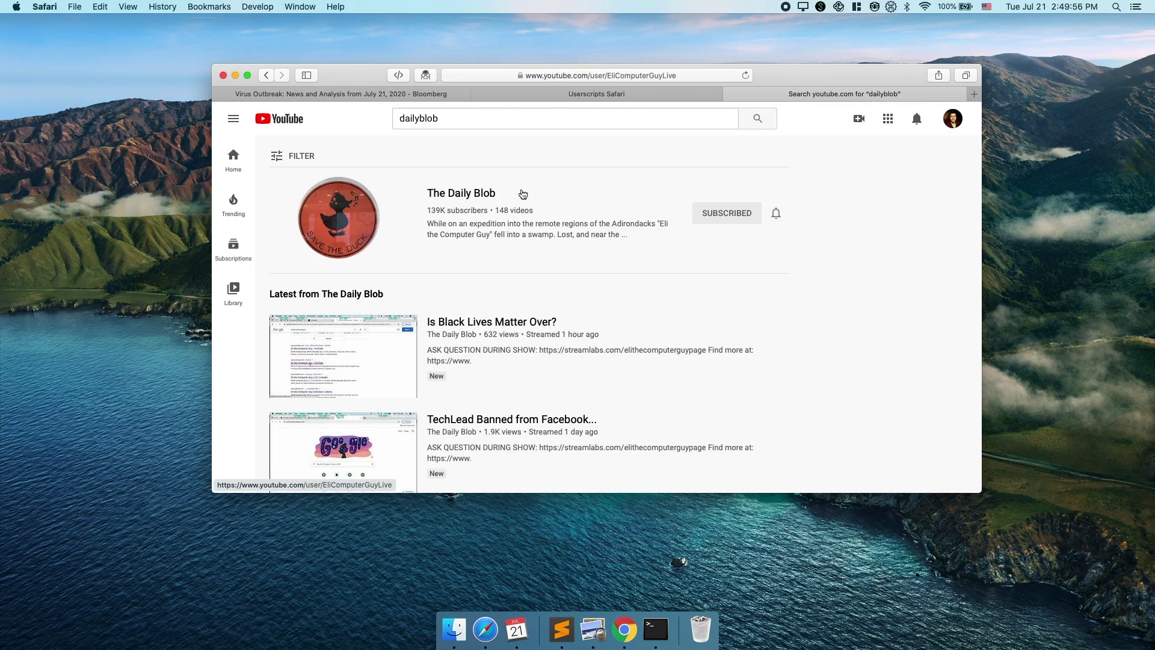
pyautogui.click(451, 193)
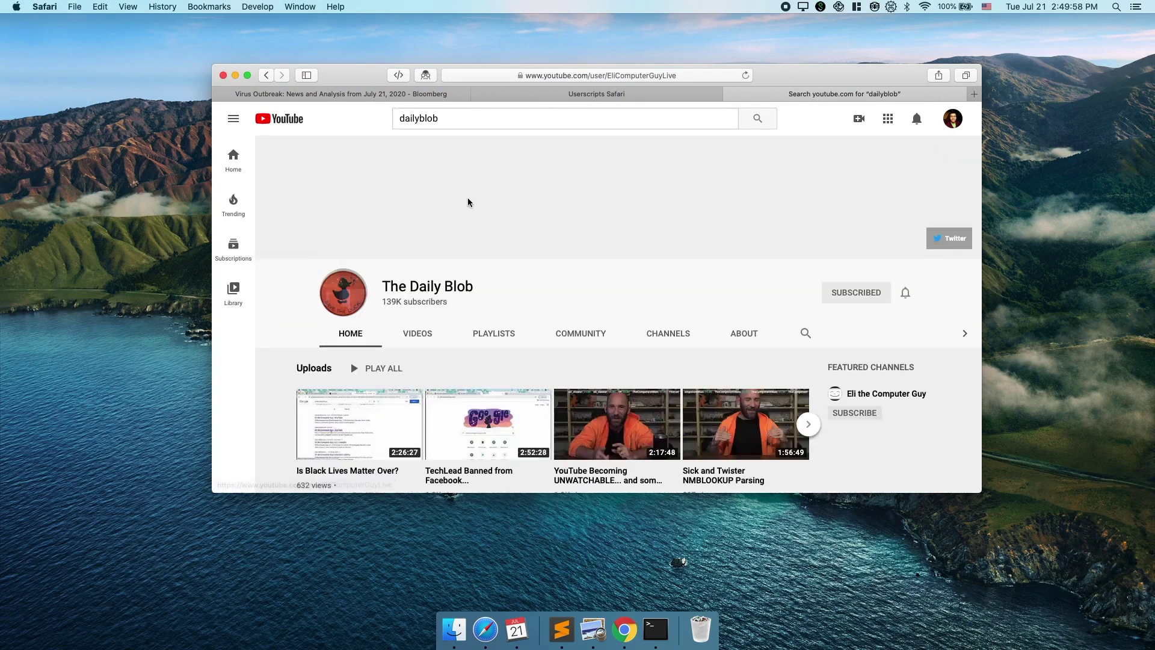
pyautogui.scroll(-1, 550, 299)
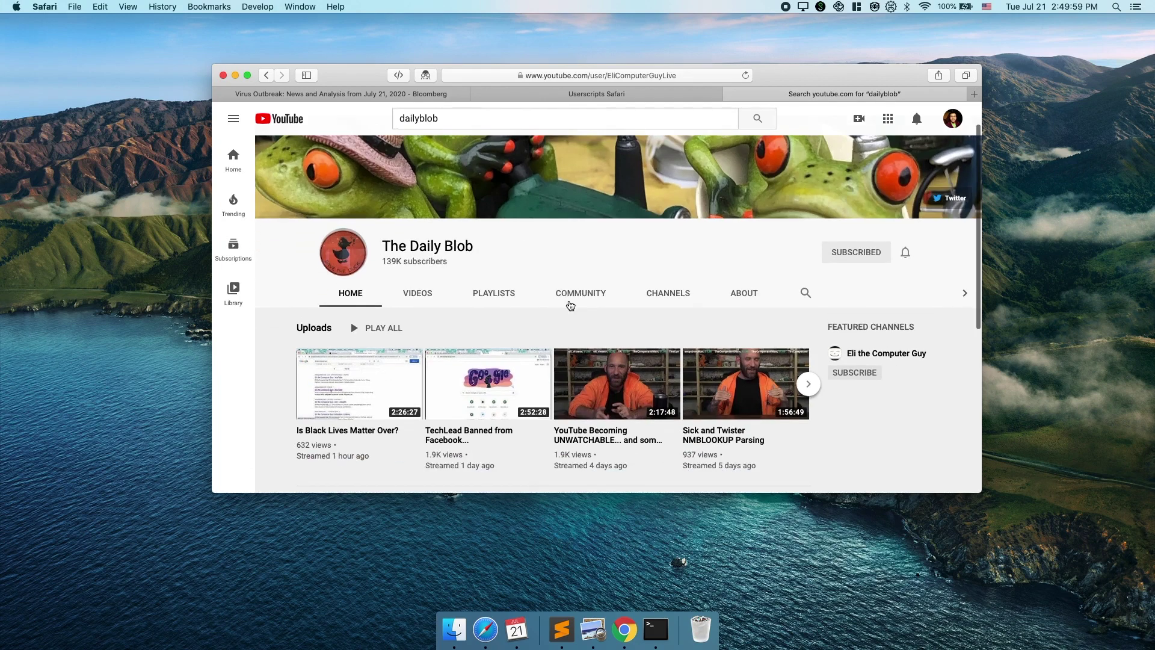
# - Enter test text in the channel's search box, leaving 'dddd' in it
pyautogui.click(806, 293)
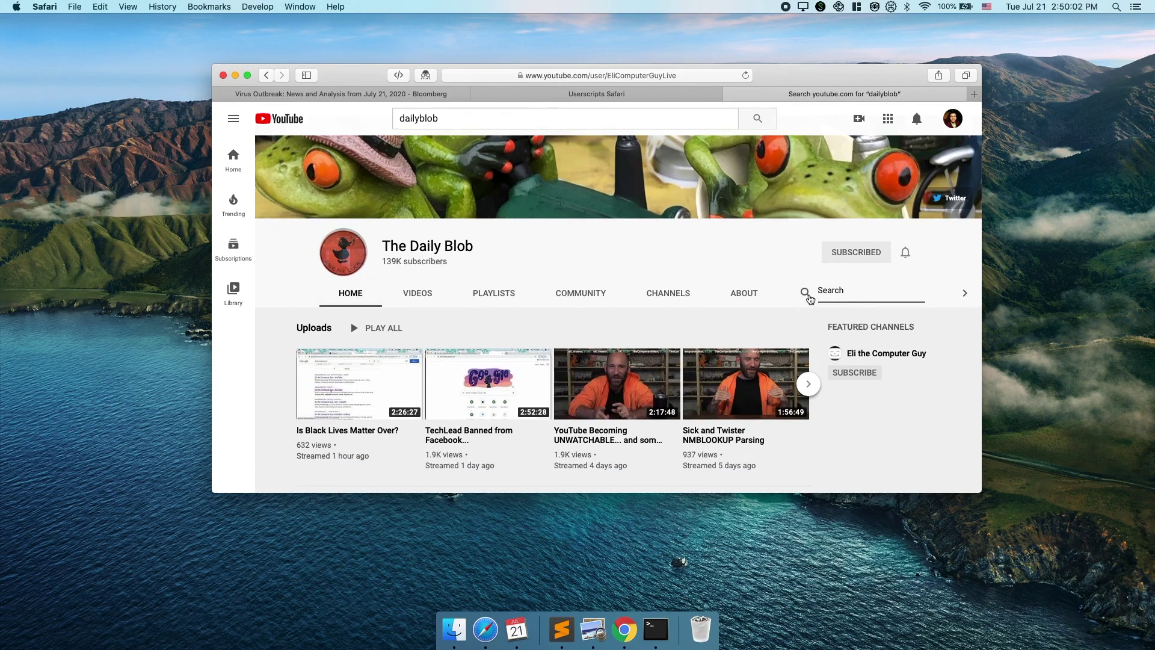
pyautogui.write('dk')
pyautogui.press('BackSpace')
pyautogui.press('BackSpace')
pyautogui.press('BackSpace')
pyautogui.press('BackSpace')
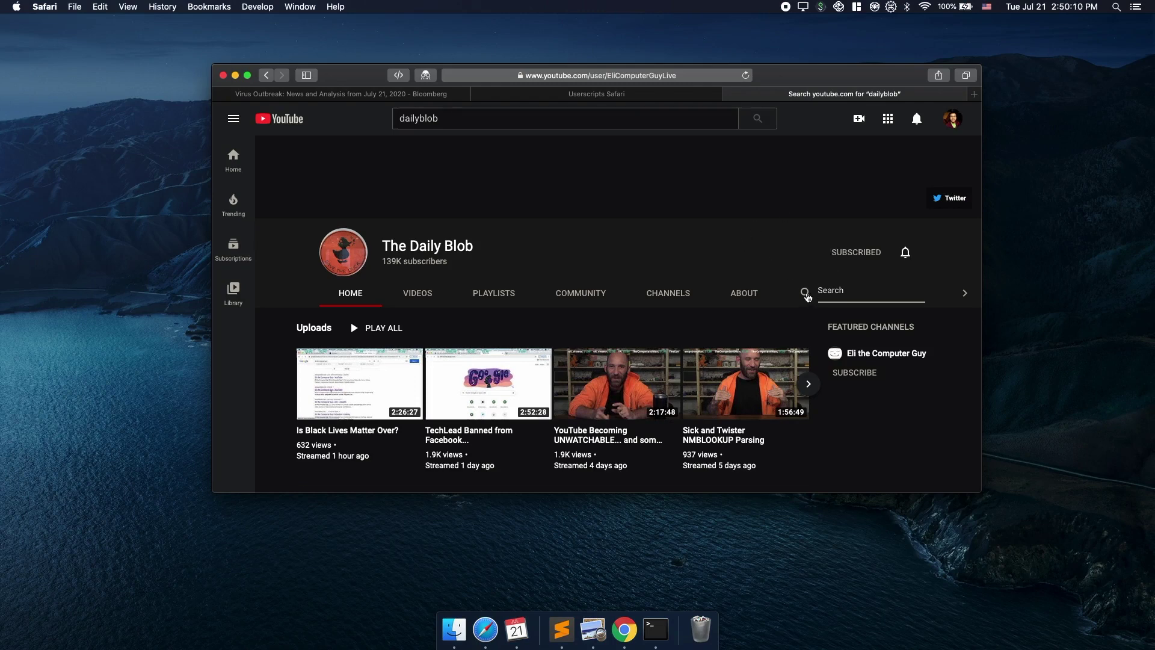
pyautogui.click(838, 291)
pyautogui.write('ddd')
pyautogui.press('BackSpace')
pyautogui.press('BackSpace')
pyautogui.press('BackSpace')
pyautogui.press('BackSpace')
pyautogui.press('BackSpace')
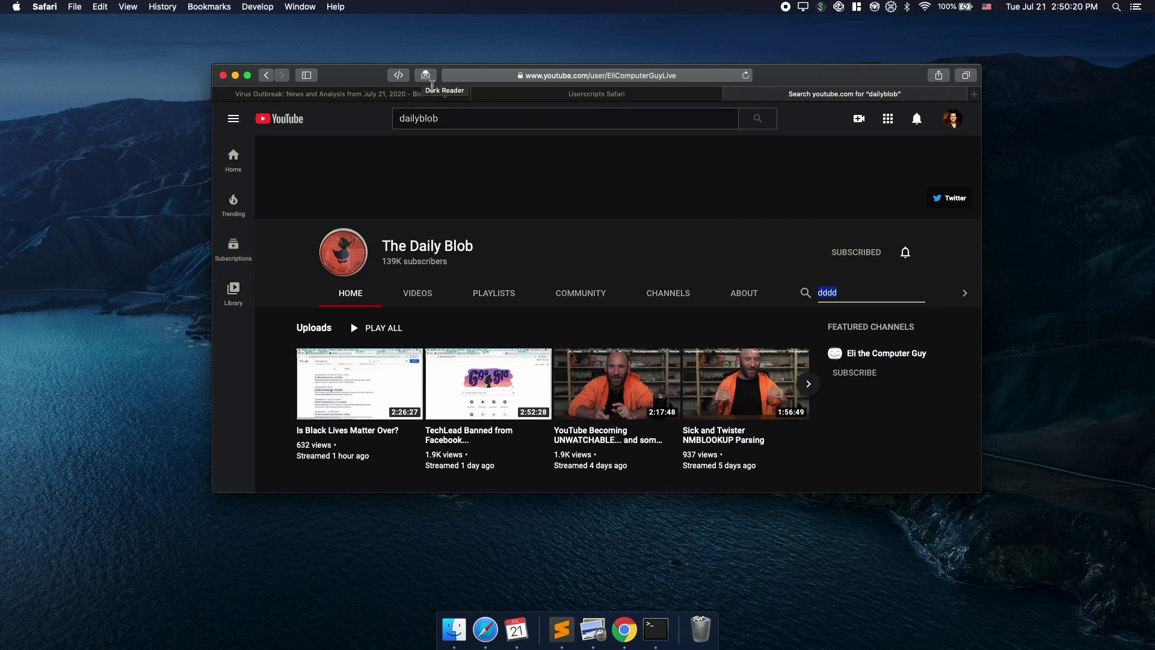
pyautogui.click(858, 293)
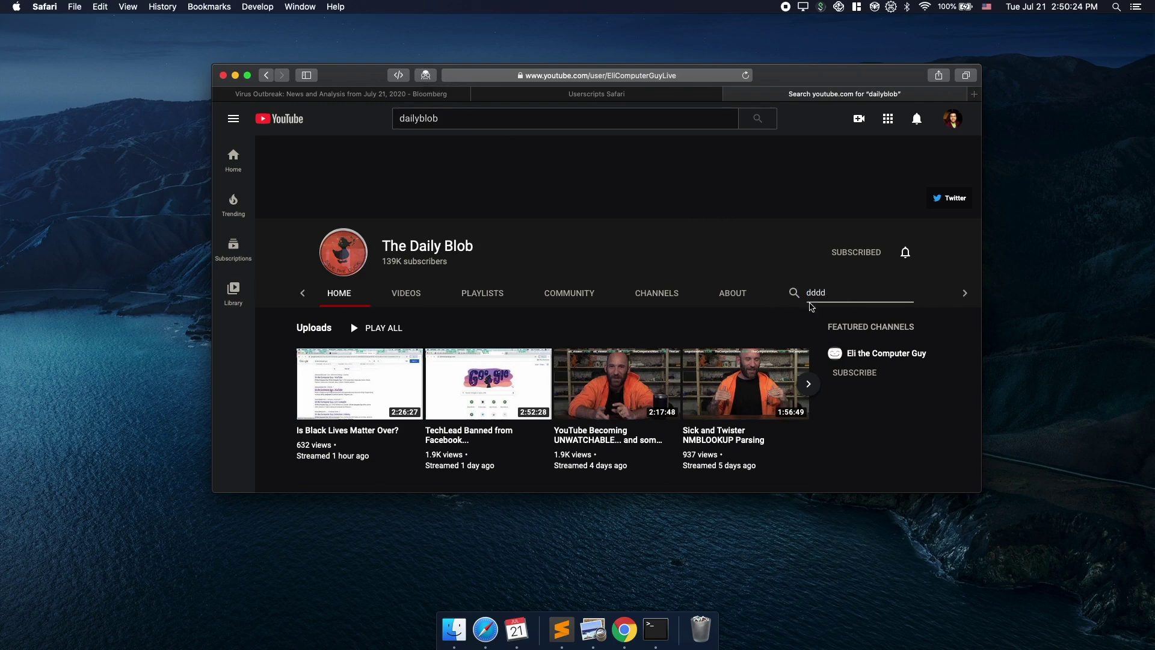
pyautogui.moveTo(841, 292); pyautogui.dragTo(771, 299)
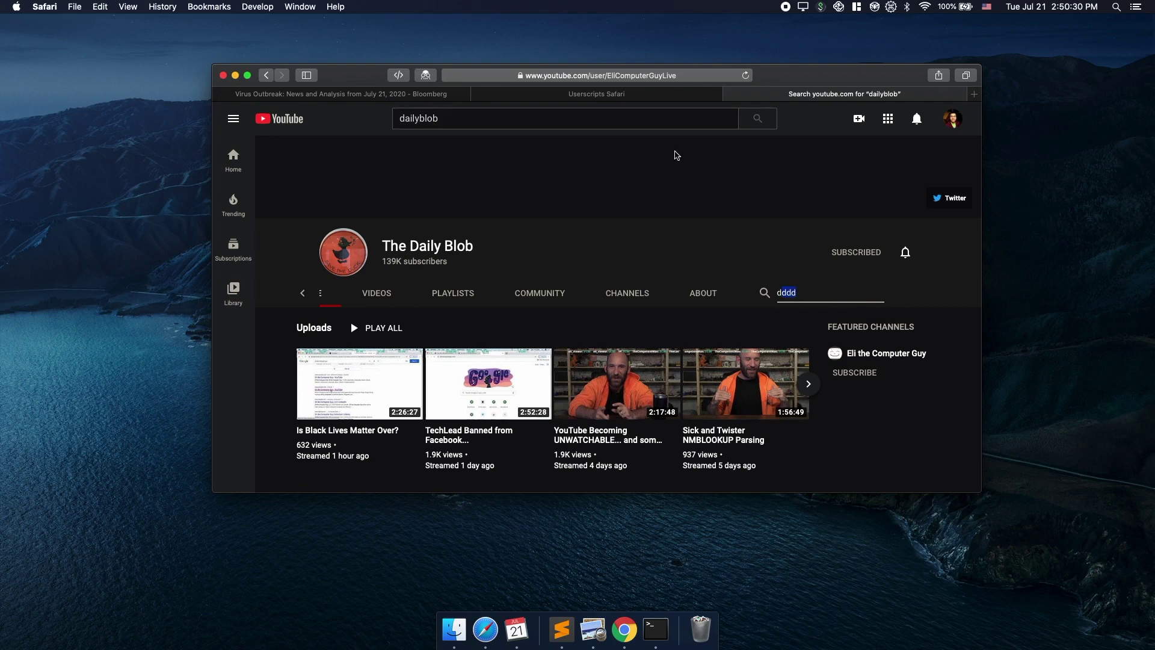
# - Open the YouTube Channel Search Bar script and review its dark-mode CSS and white !important colour
pyautogui.click(612, 97)
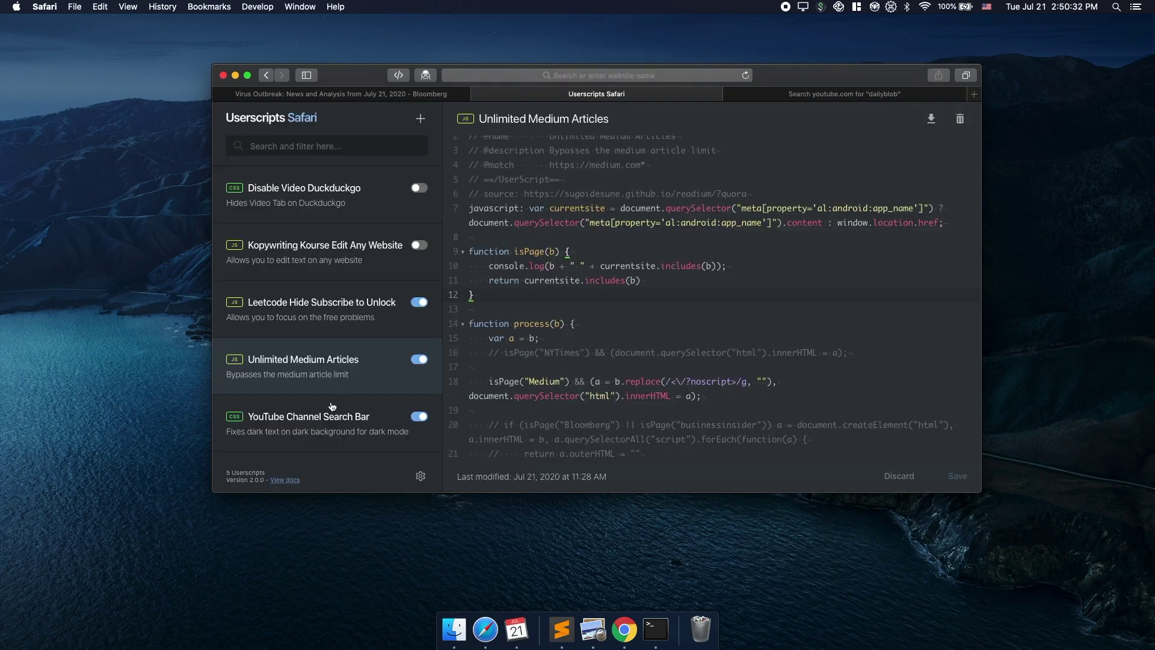
pyautogui.click(345, 428)
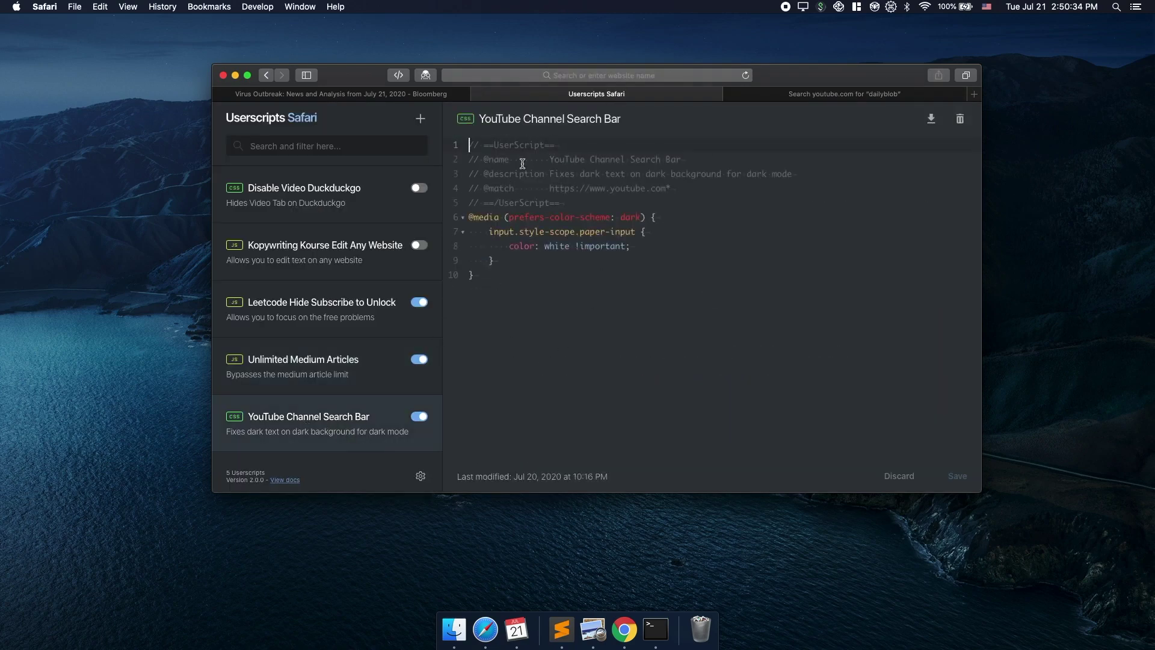
pyautogui.moveTo(524, 290); pyautogui.dragTo(471, 219)
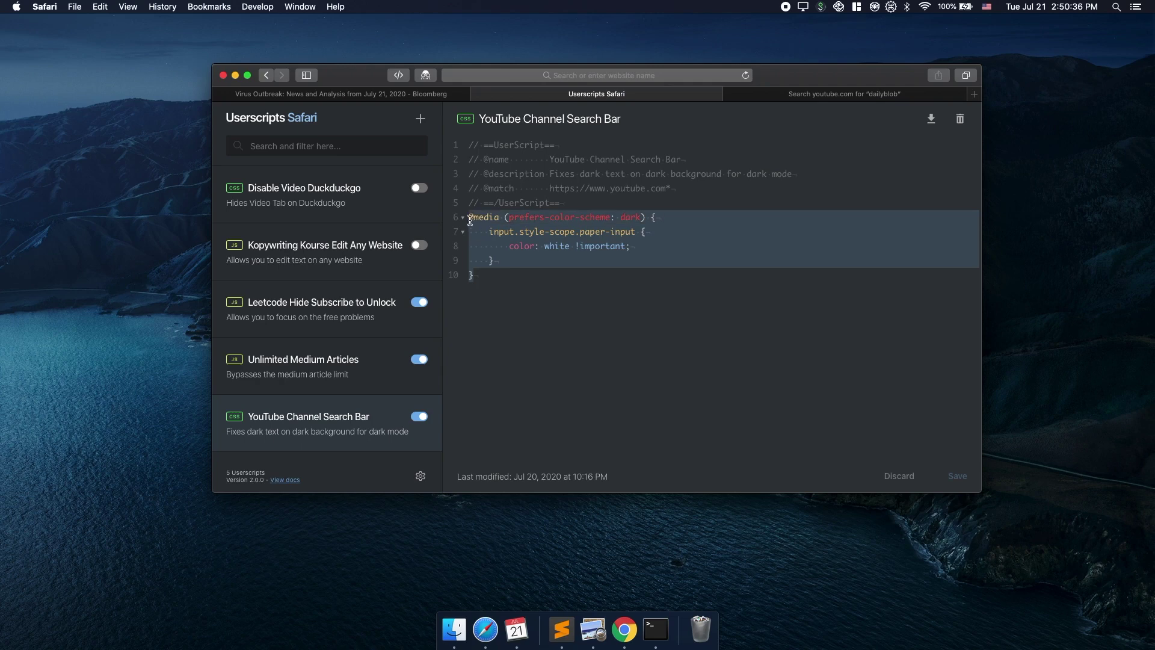
pyautogui.click(518, 307)
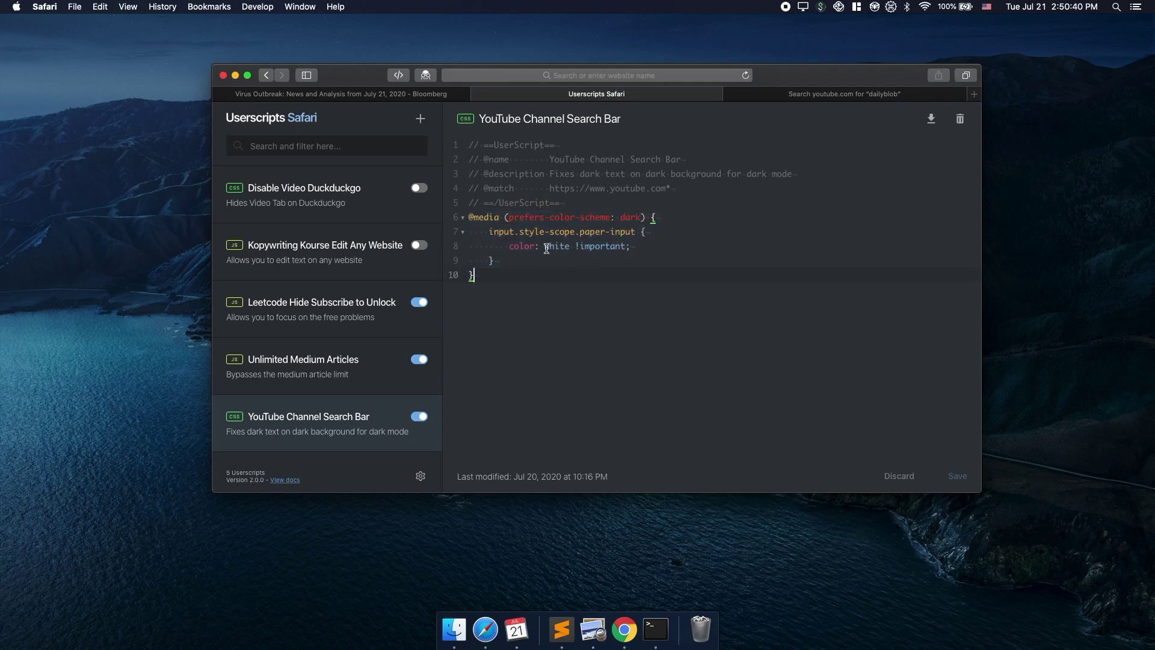
pyautogui.moveTo(546, 248); pyautogui.dragTo(632, 249)
pyautogui.click(644, 248)
# - Close The Daily Blob YouTube channel tab, leaving the Userscripts editor open
pyautogui.click(833, 99)
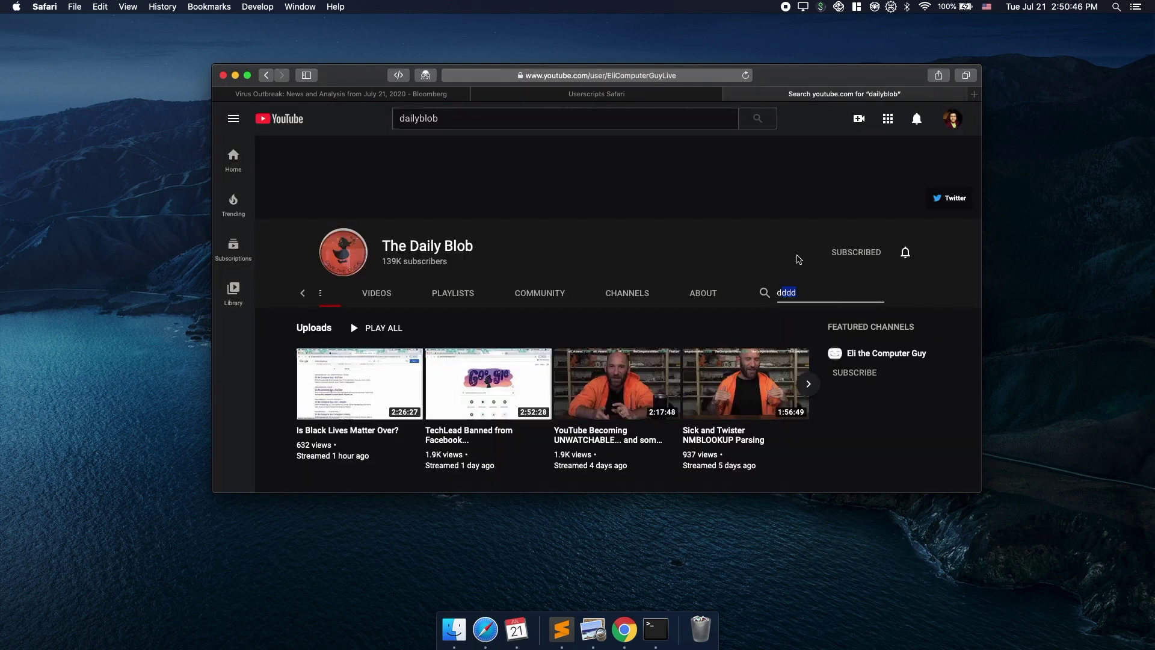
pyautogui.click(618, 96)
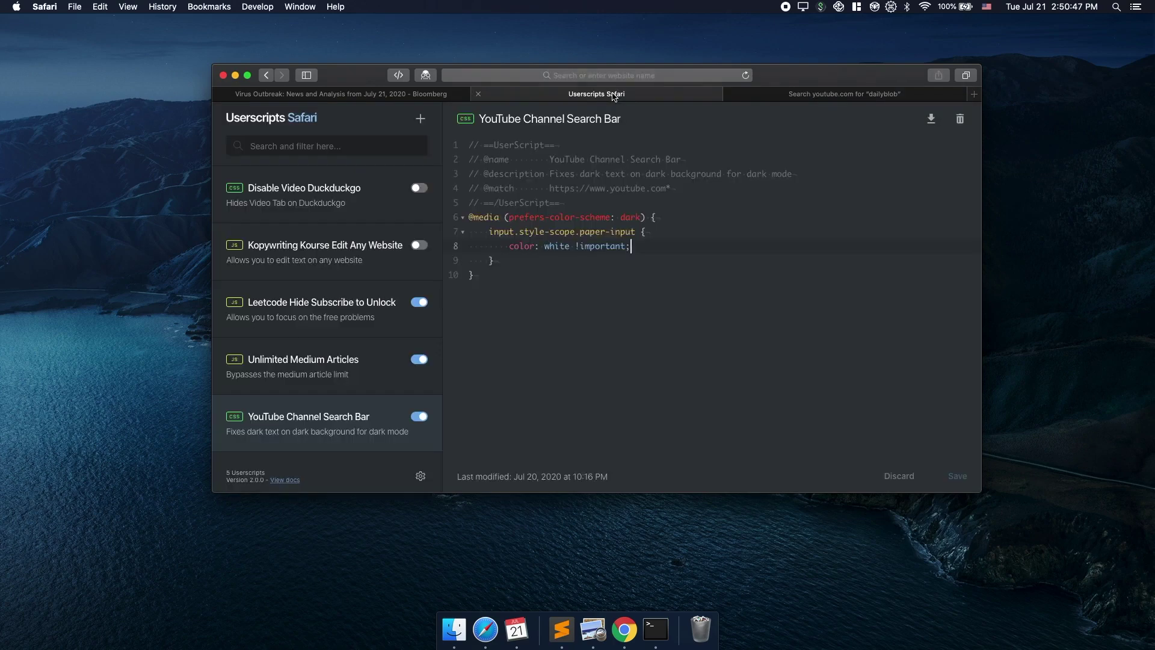
pyautogui.click(731, 94)
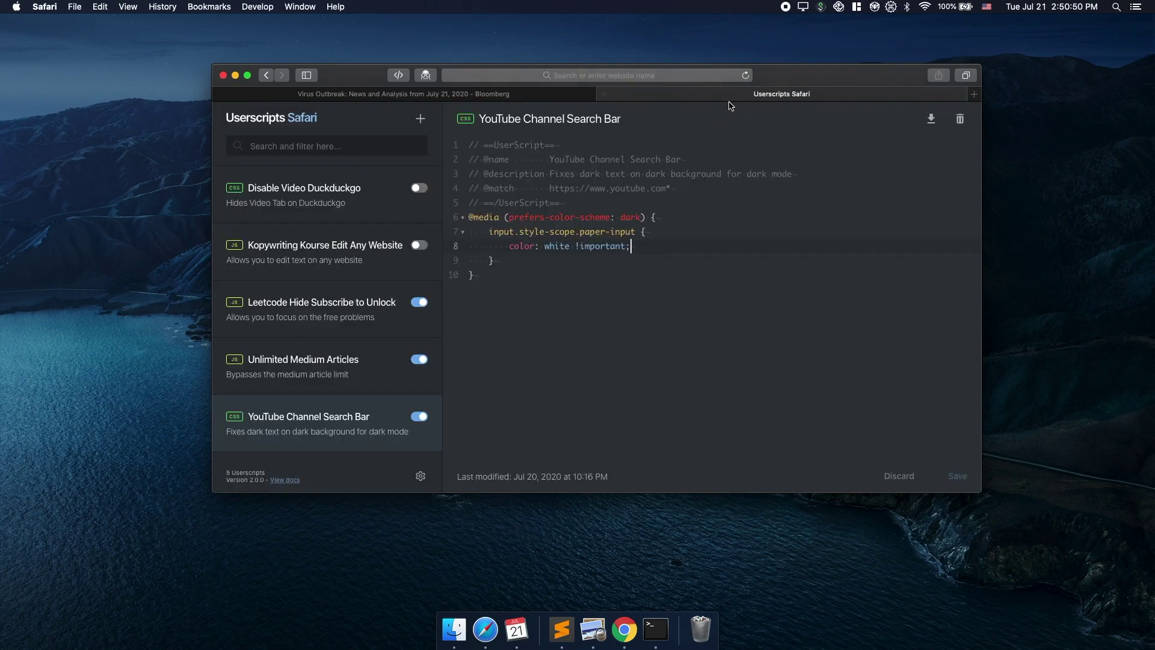